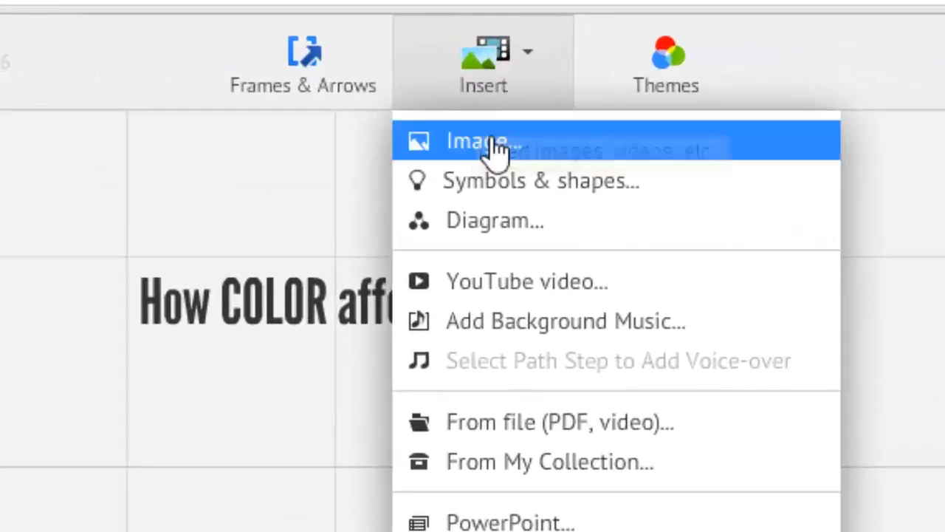
Browse the recommended images for insertion, and insert eye.jpg from the computer onto the canvas instead.
click(526, 152)
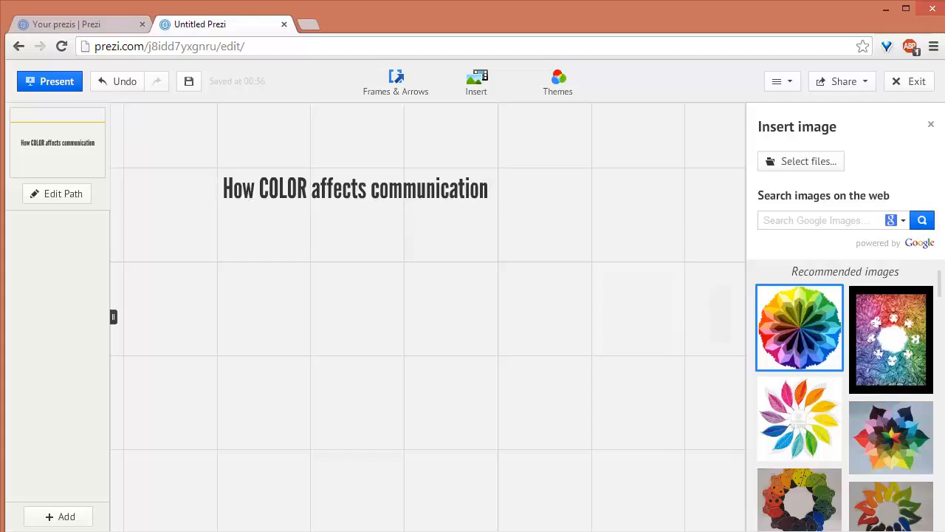
scroll(913, 436, down, 5)
scroll(884, 436, up, 5)
scroll(848, 353, down, 8)
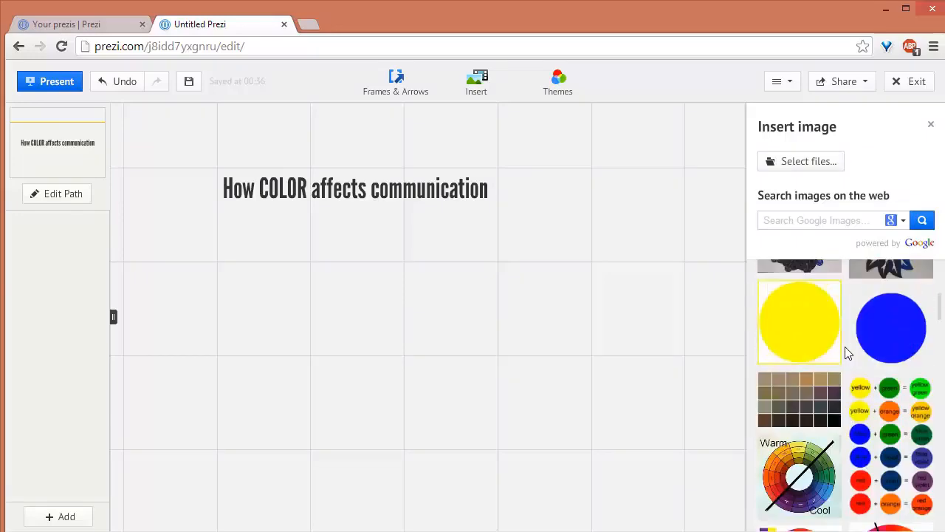
scroll(847, 353, up, 8)
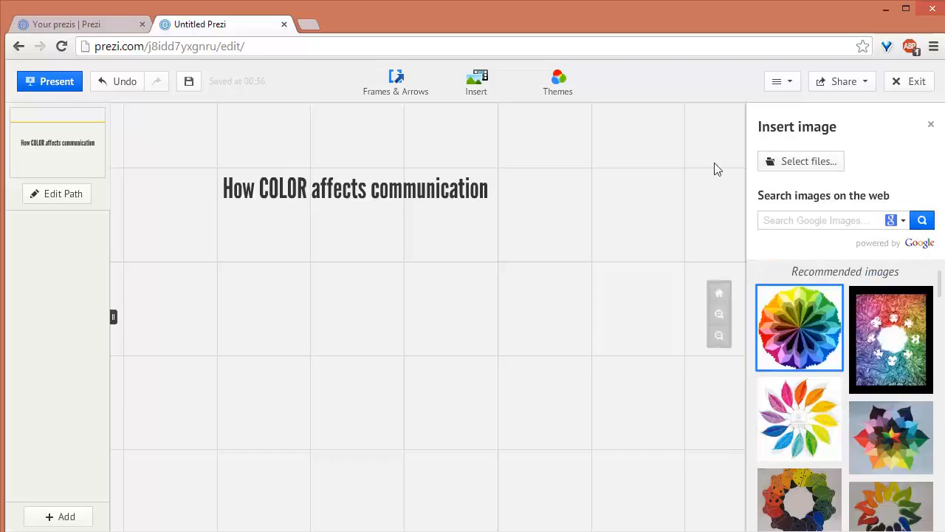
click(810, 164)
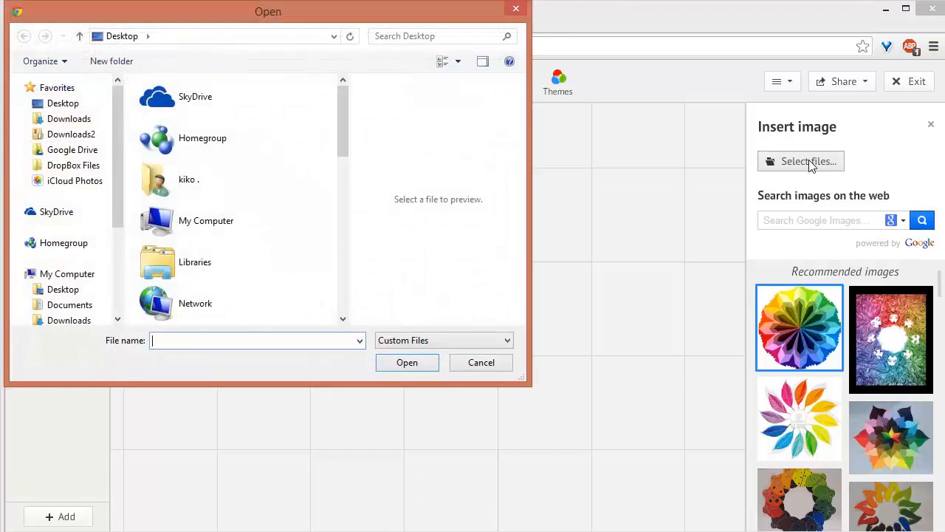
text(eye)
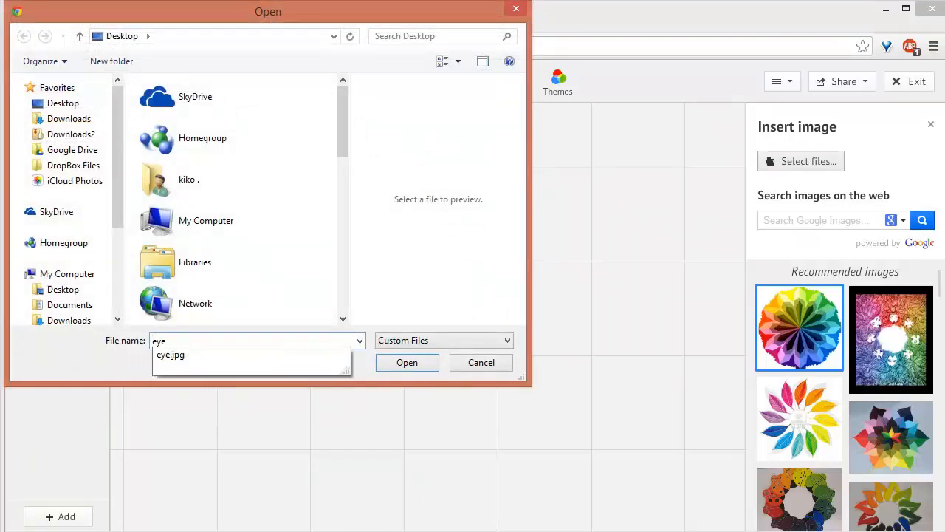
click(401, 364)
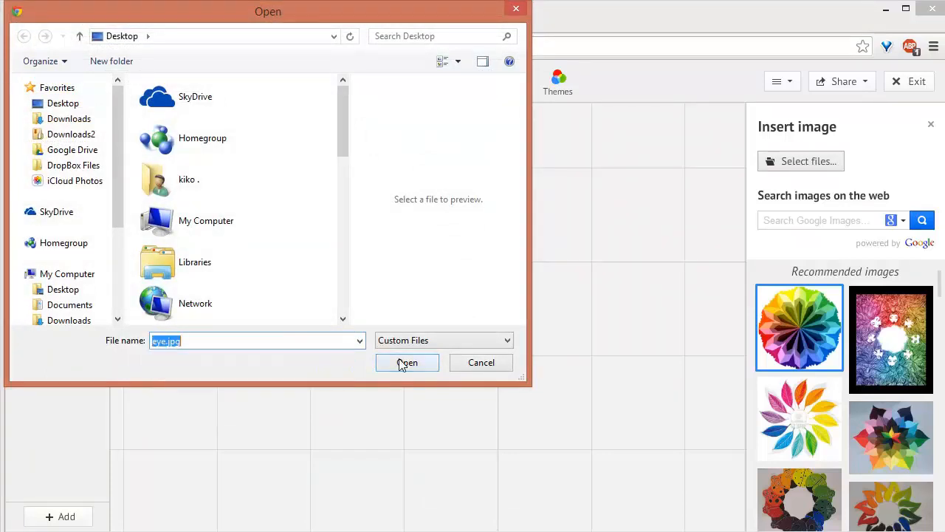
click(401, 363)
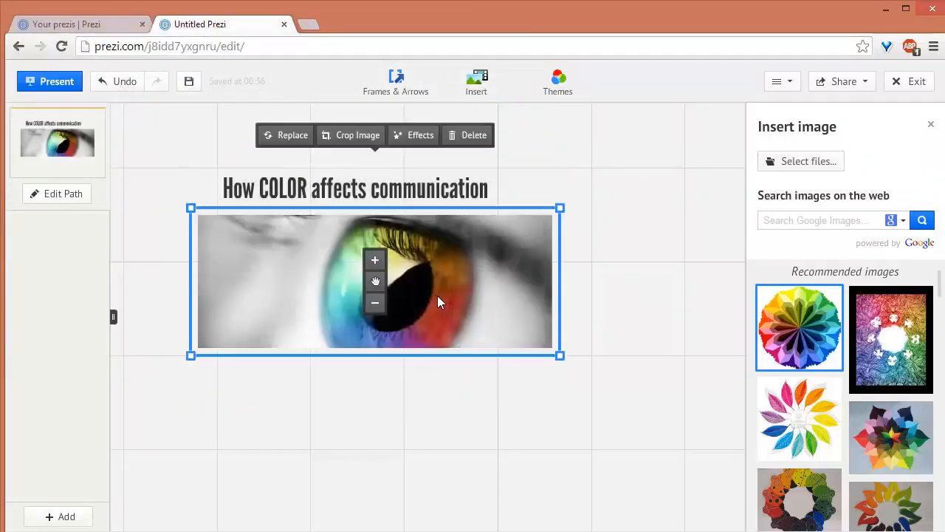
Move the eye image directly under the title, lining up its edge with the start of the title text, and deselect it.
drag(438, 297, 463, 285)
click(444, 404)
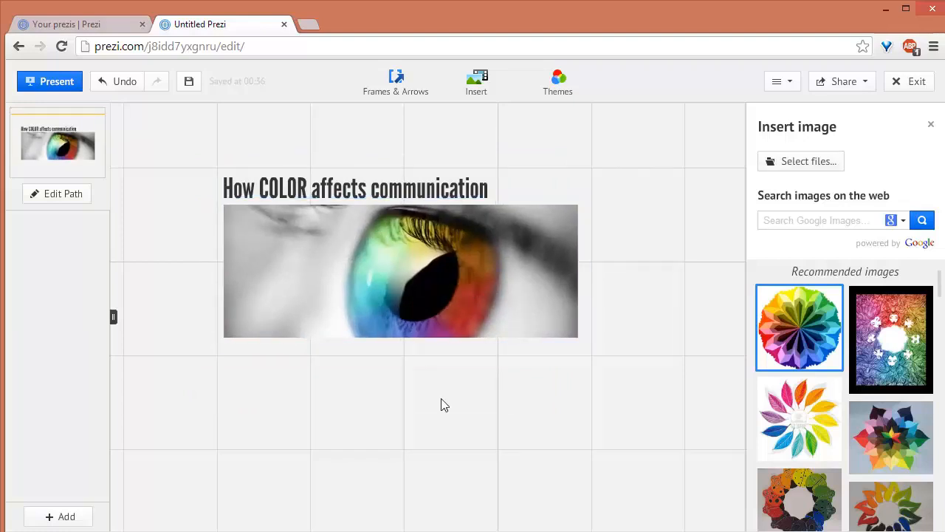
click(481, 334)
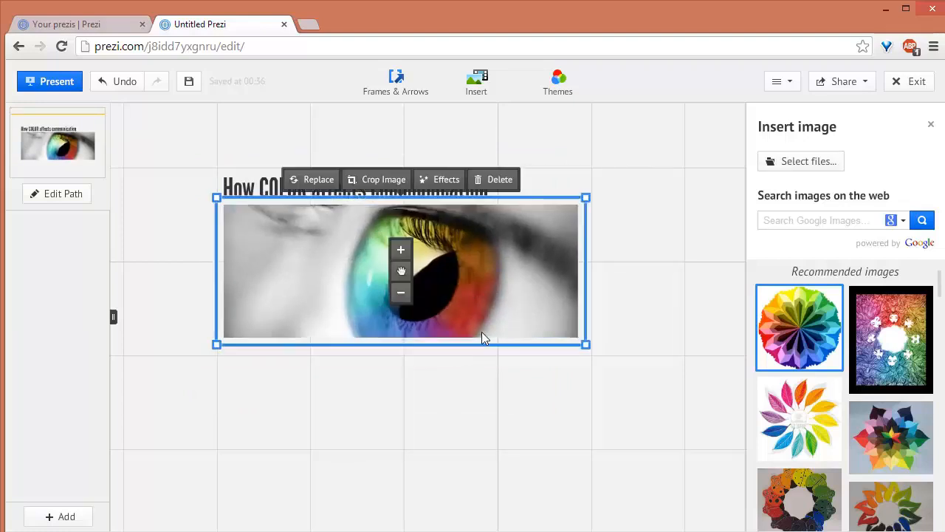
click(639, 281)
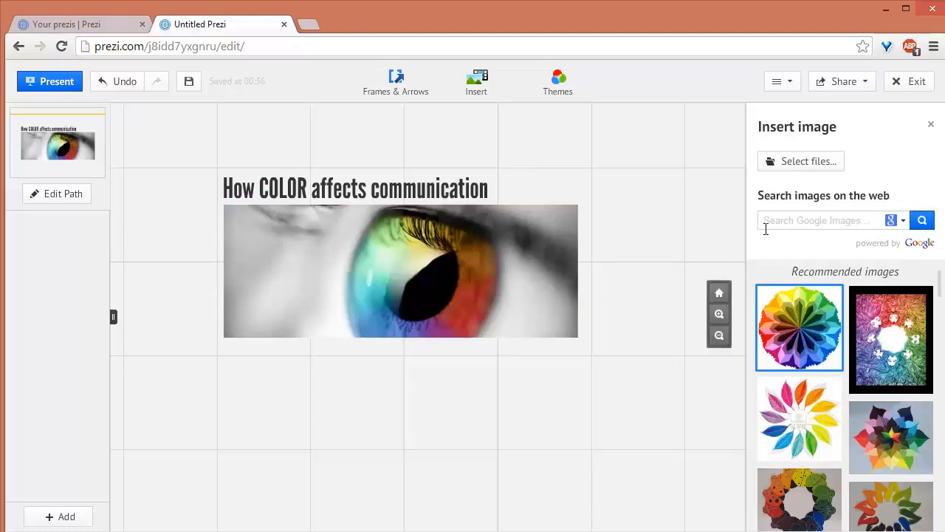
Check slide 2 of the PowerPoint deck, and search the web for "color pencils" images in Prezi's image insertion.
click(787, 222)
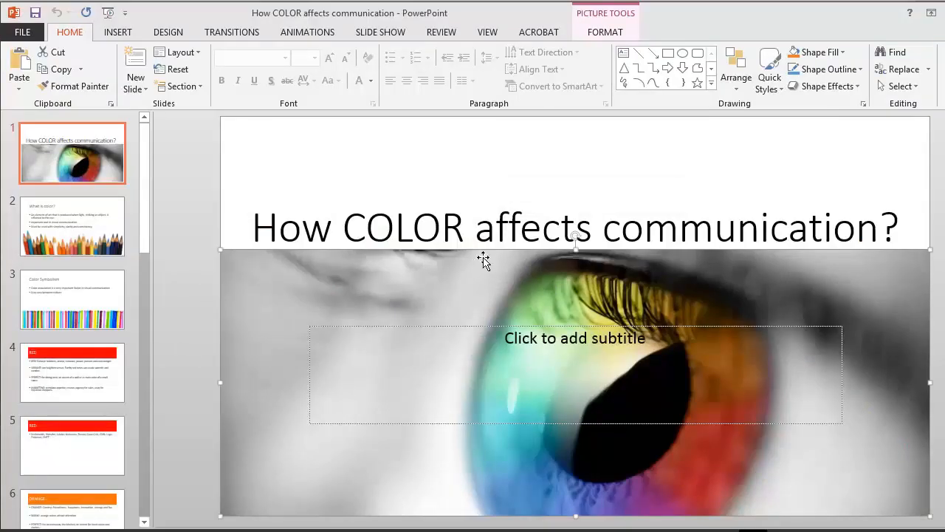
click(101, 231)
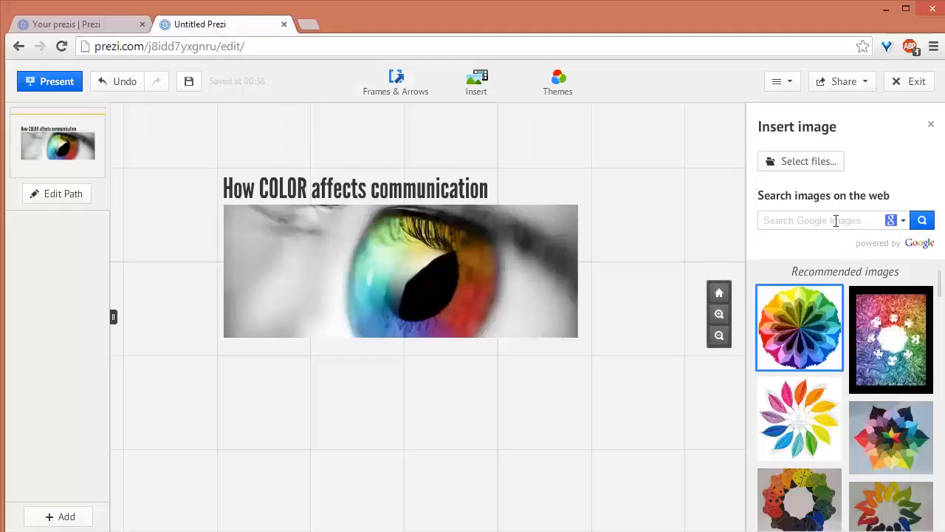
click(837, 220)
text(color pencils)
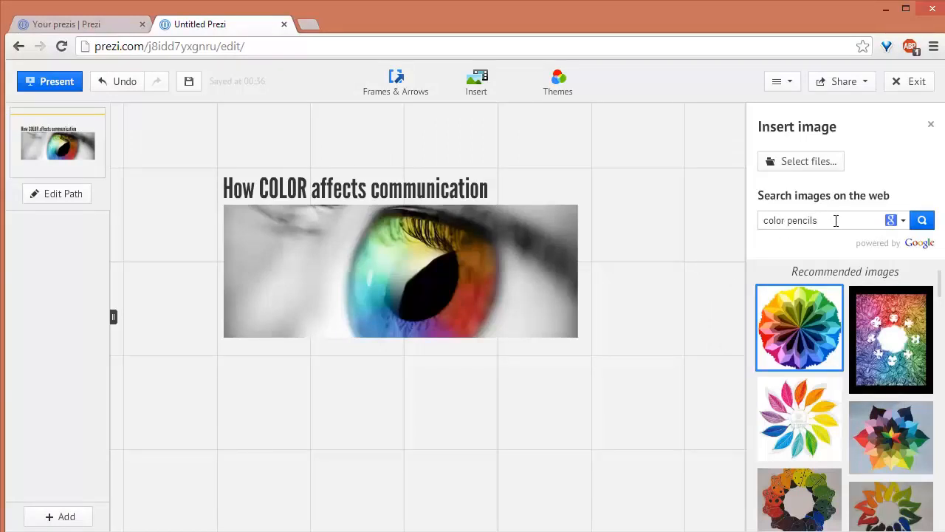
click(921, 223)
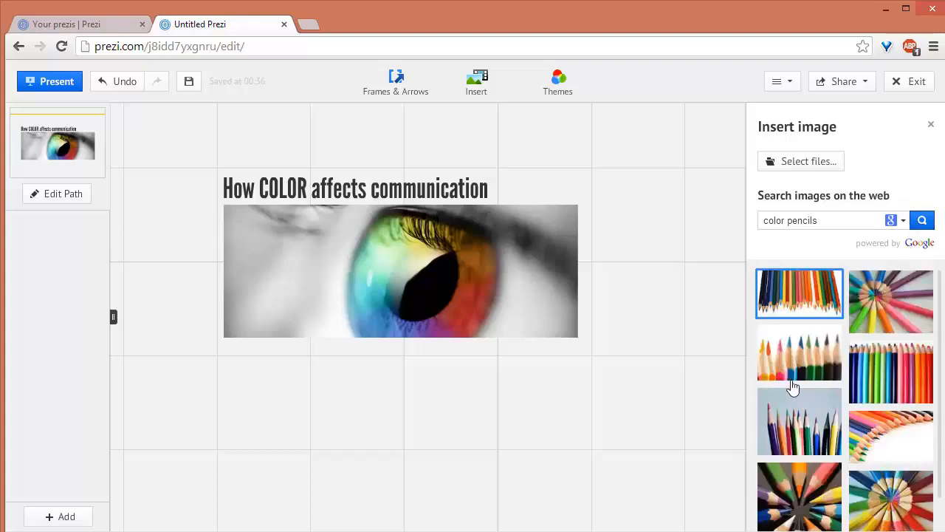
scroll(831, 385, down, 1)
scroll(830, 386, up, 1)
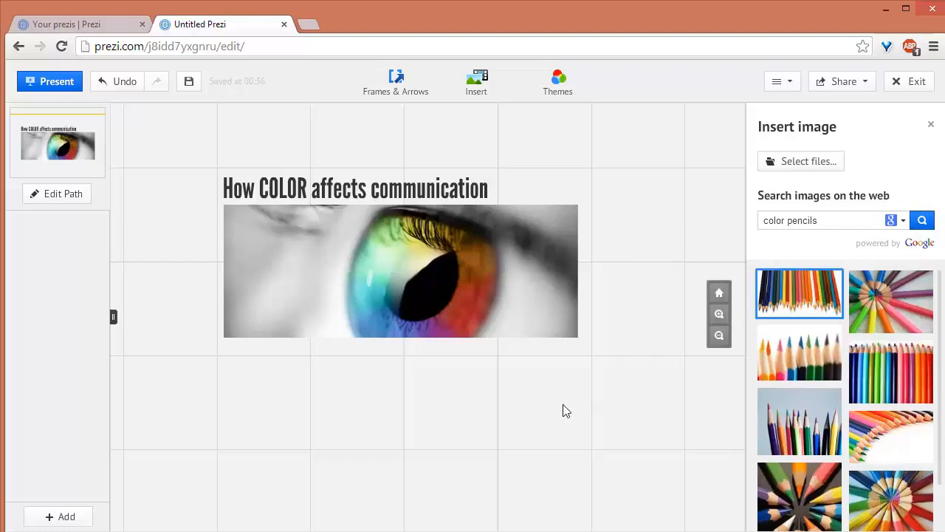
Place the first color pencils result in the empty area below the eye image and rotate it so the tips point upward.
mouse_move(607, 411)
mouse_down()
mouse_move(613, 338)
mouse_move(588, 279)
mouse_move(517, 240)
mouse_move(574, 205)
mouse_up()
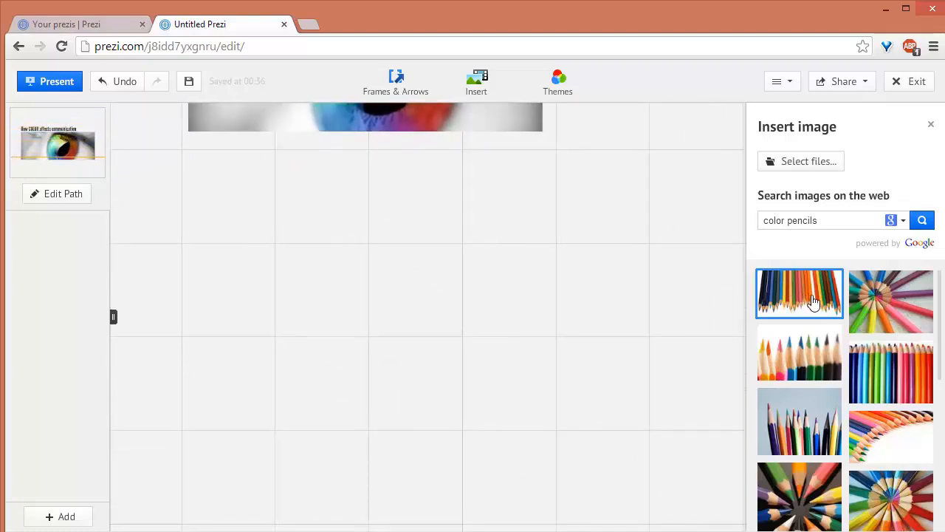
mouse_move(813, 299)
mouse_down()
mouse_move(436, 350)
mouse_move(353, 374)
mouse_up()
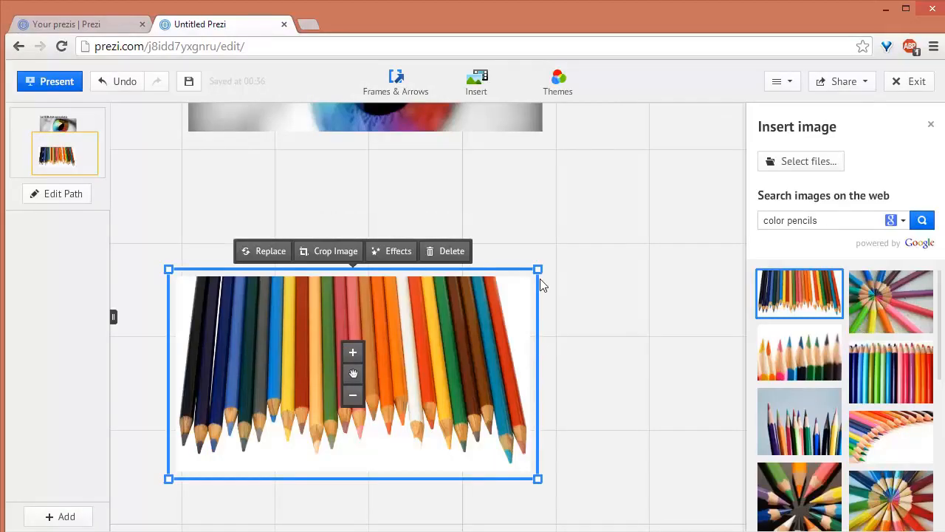
mouse_move(552, 257)
mouse_down()
mouse_move(539, 329)
mouse_move(305, 446)
mouse_move(277, 435)
mouse_move(279, 415)
mouse_up()
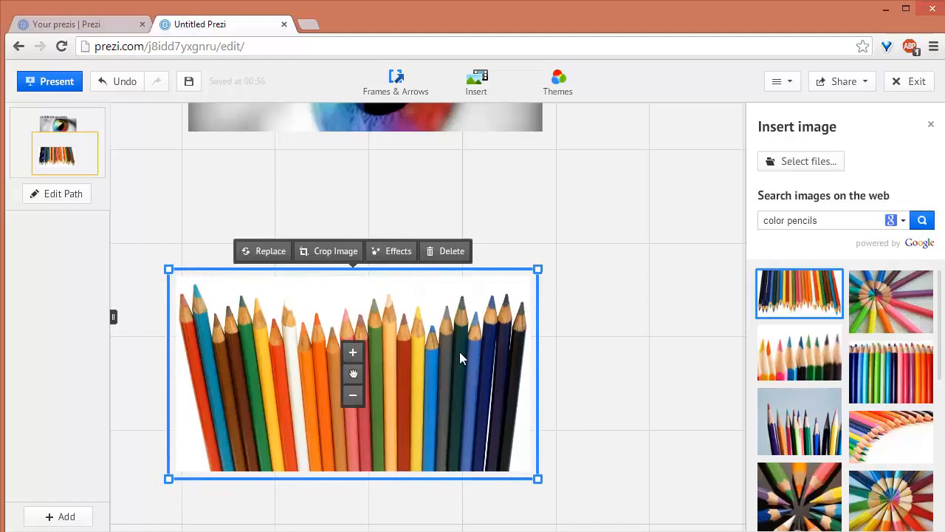
drag(451, 409, 466, 407)
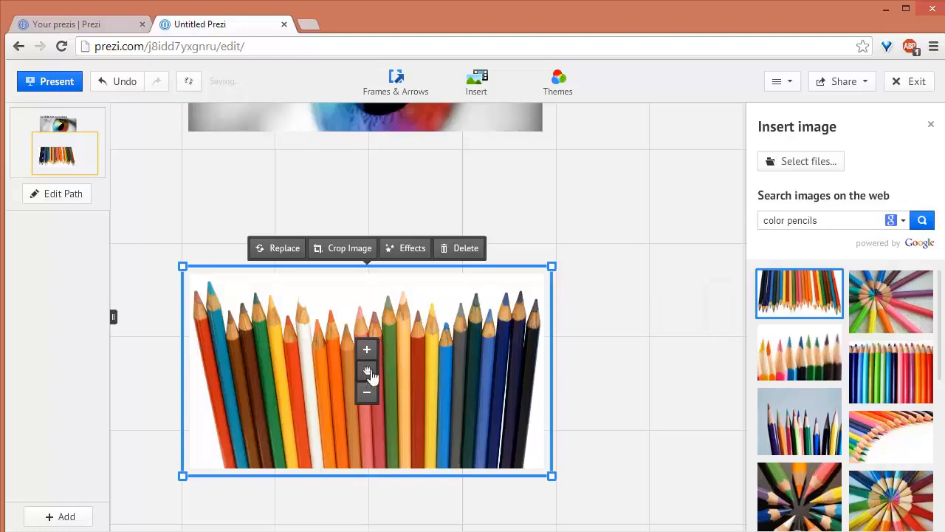
Delete the color pencils image from the canvas.
click(460, 248)
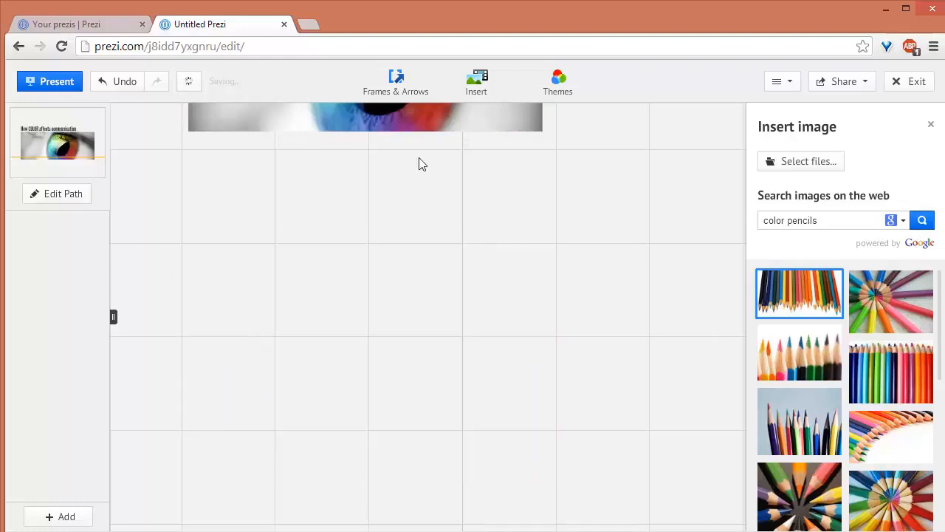
Open google.com in a new browser tab and search for "colored pecil".
click(310, 26)
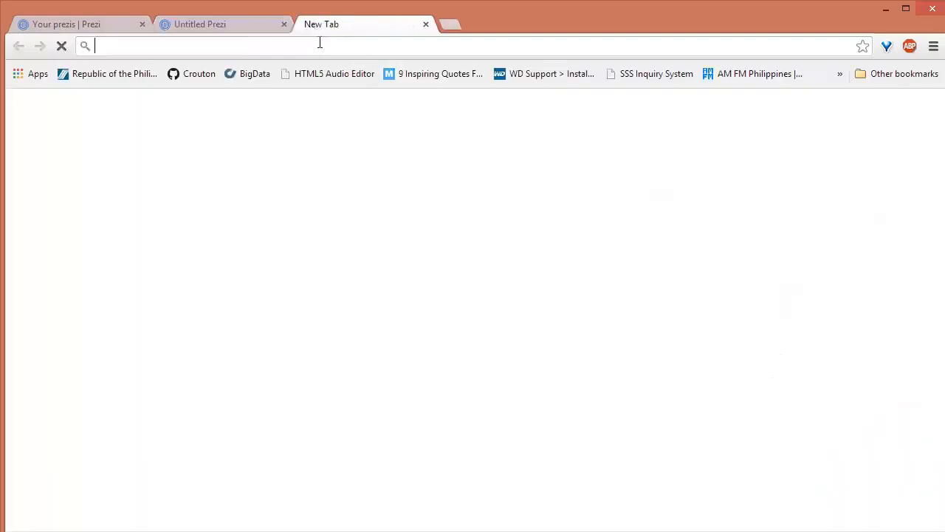
text(google.com)
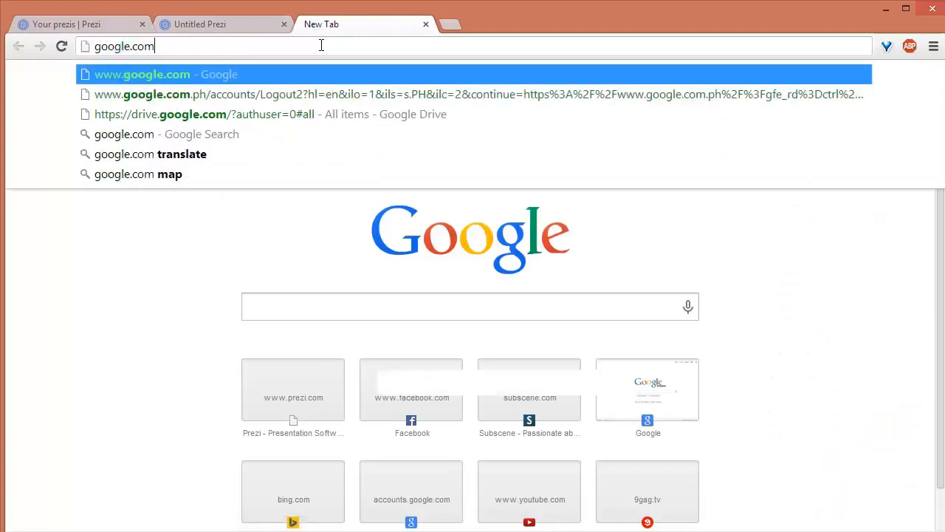
key(Return)
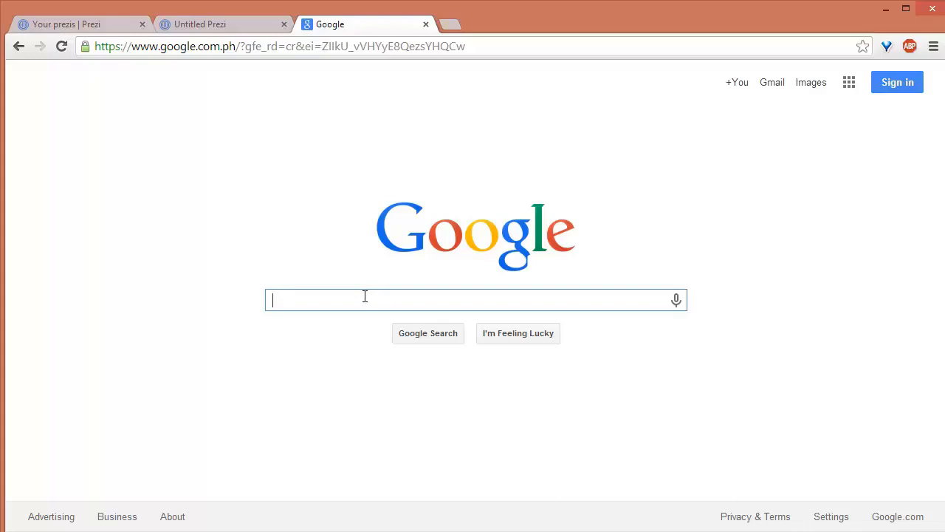
text(colored p)
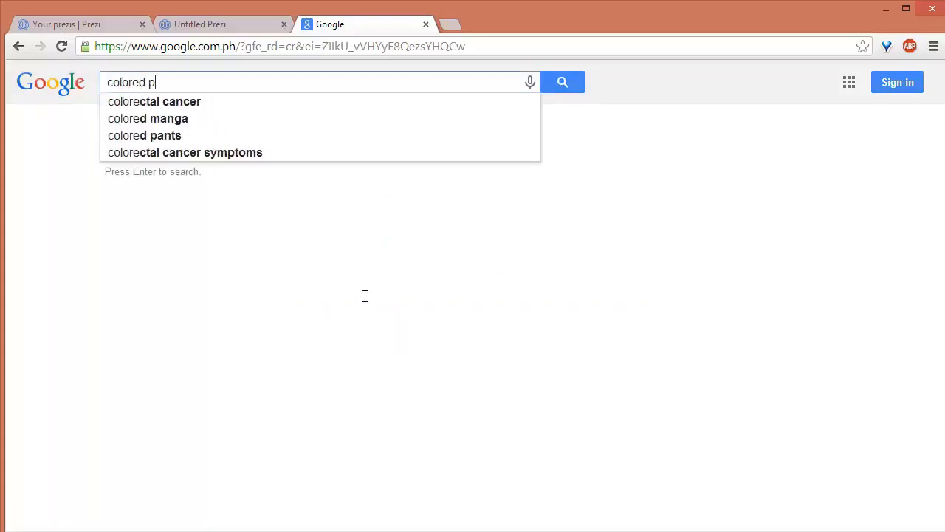
text(ecil)
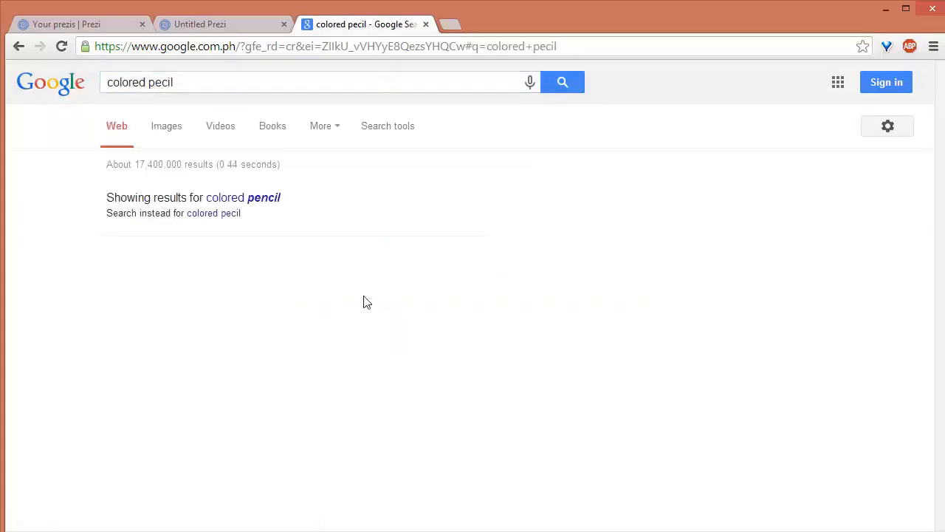
Go to bing.com in the search tab and show the image results for "color pencils".
click(223, 47)
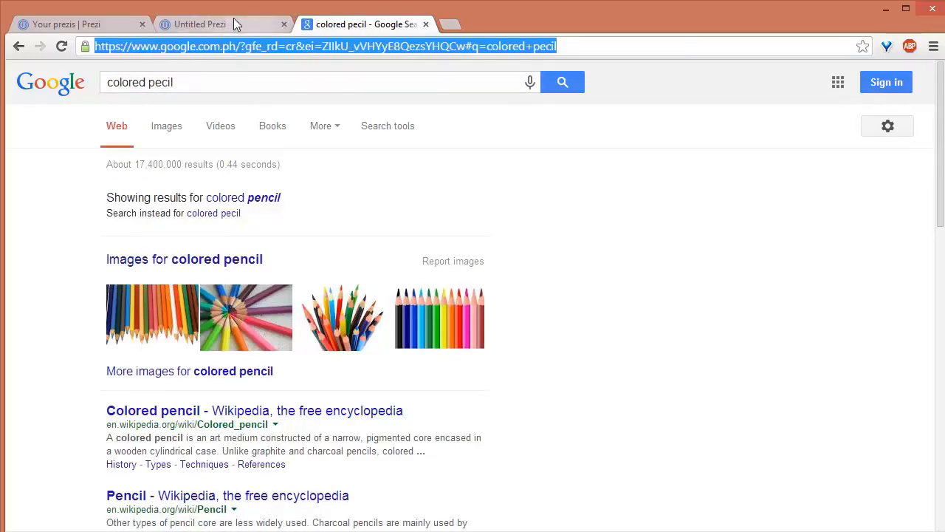
click(234, 18)
click(382, 20)
text(bing.com)
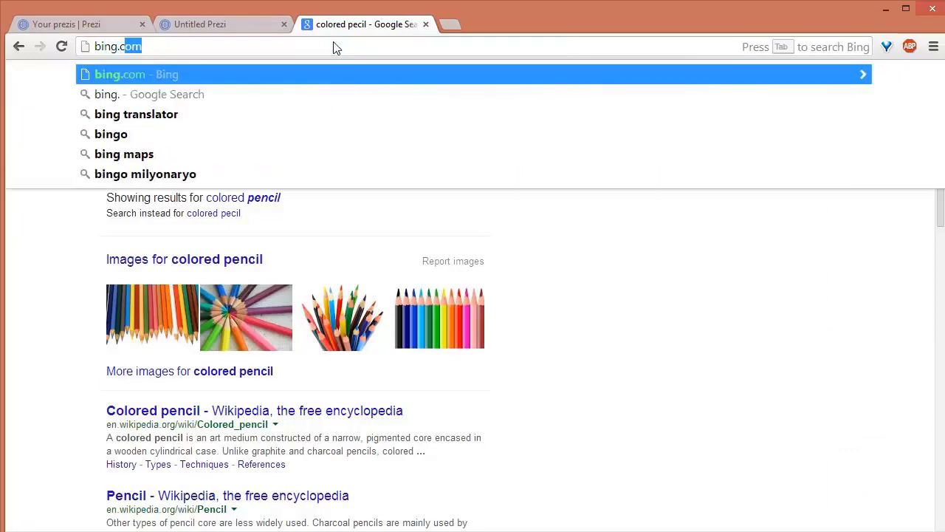
key(Return)
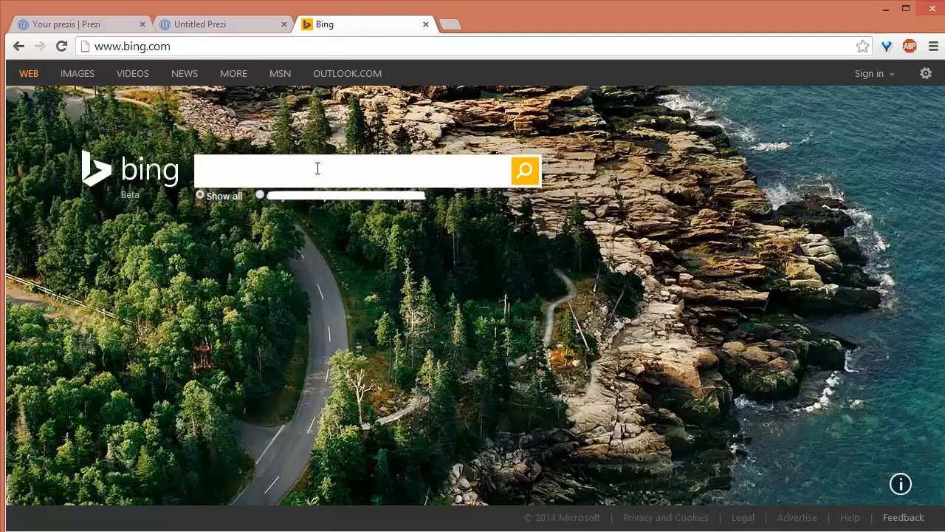
text(color p)
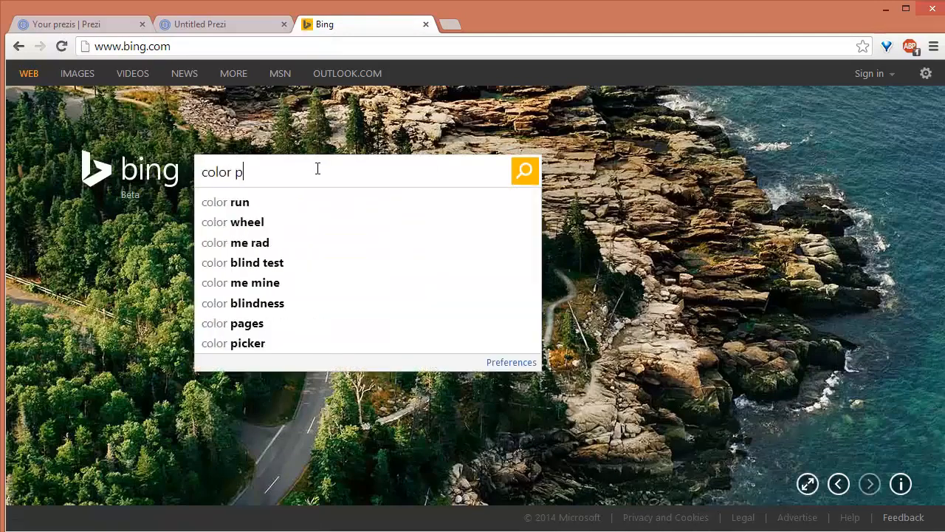
text(encils)
key(Return)
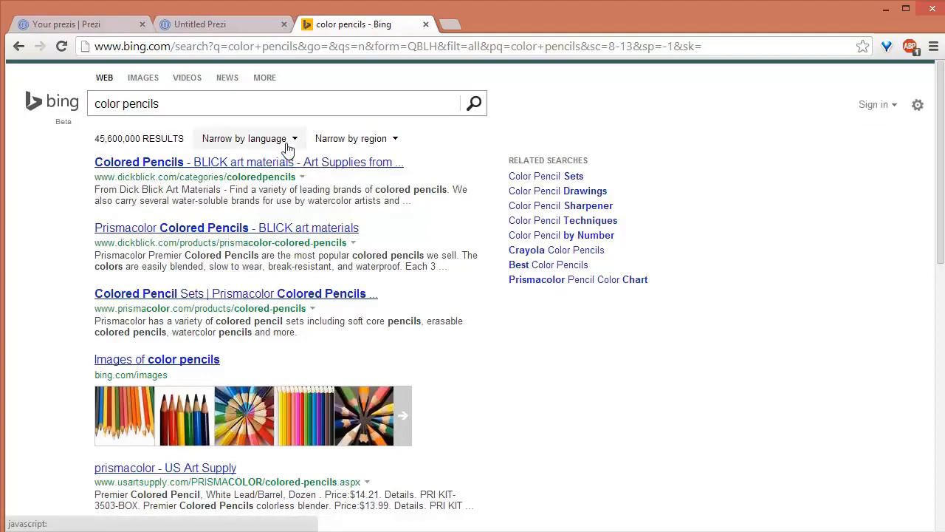
click(144, 81)
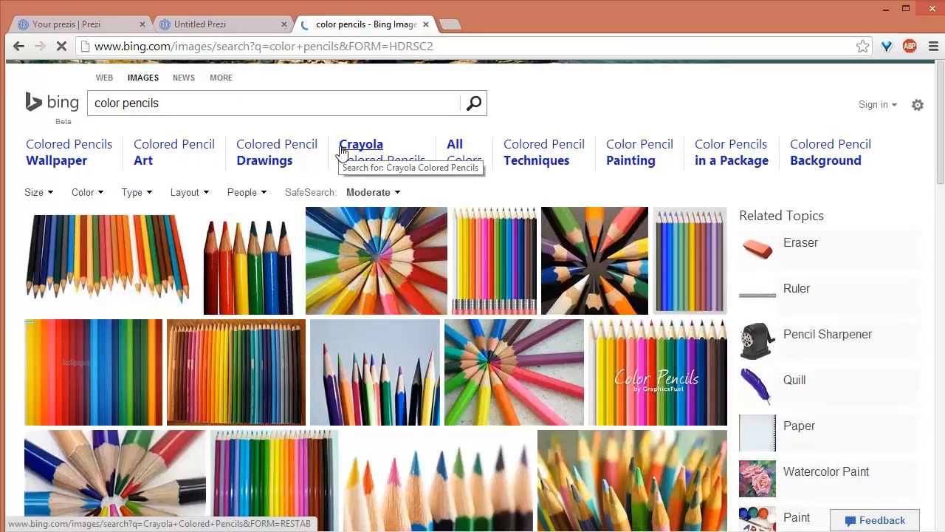
Open the first image result, Colored-Pencils.jpg, in the enlarged view and copy its image URL.
mouse_move(125, 257)
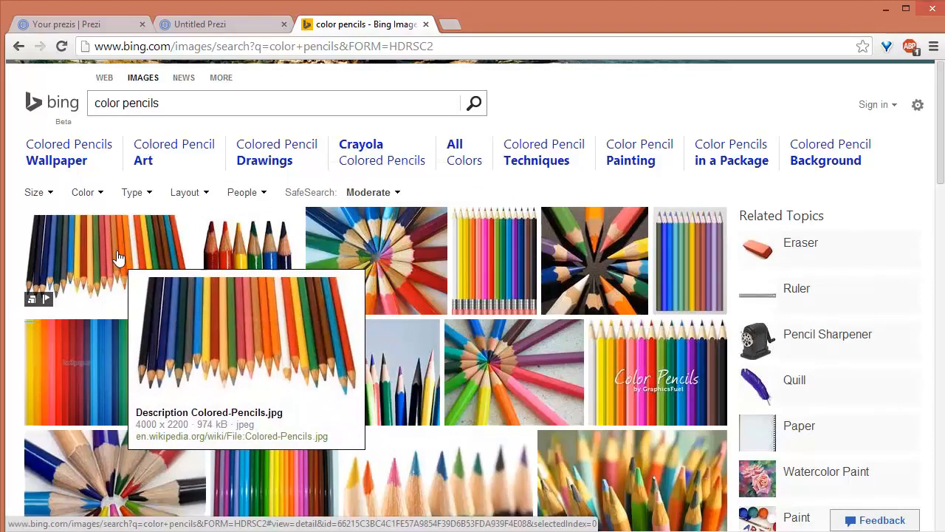
click(118, 257)
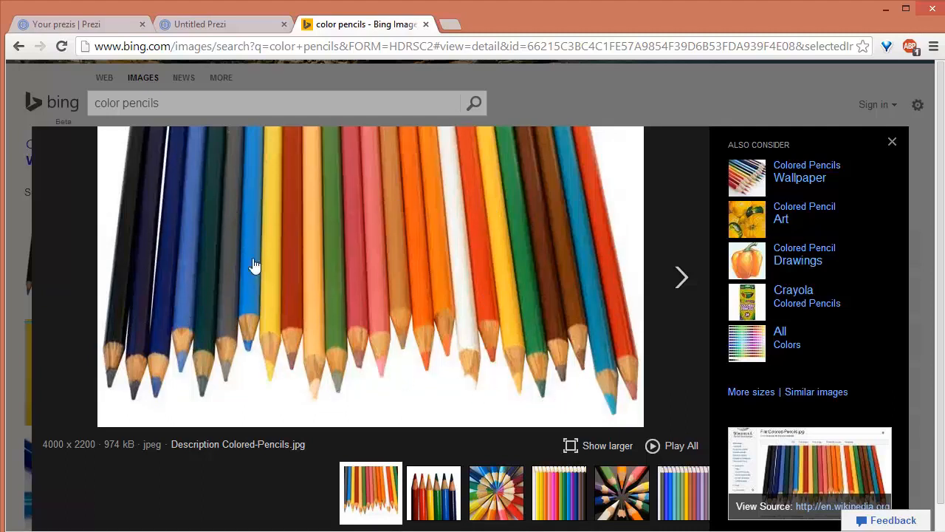
right_click(477, 249)
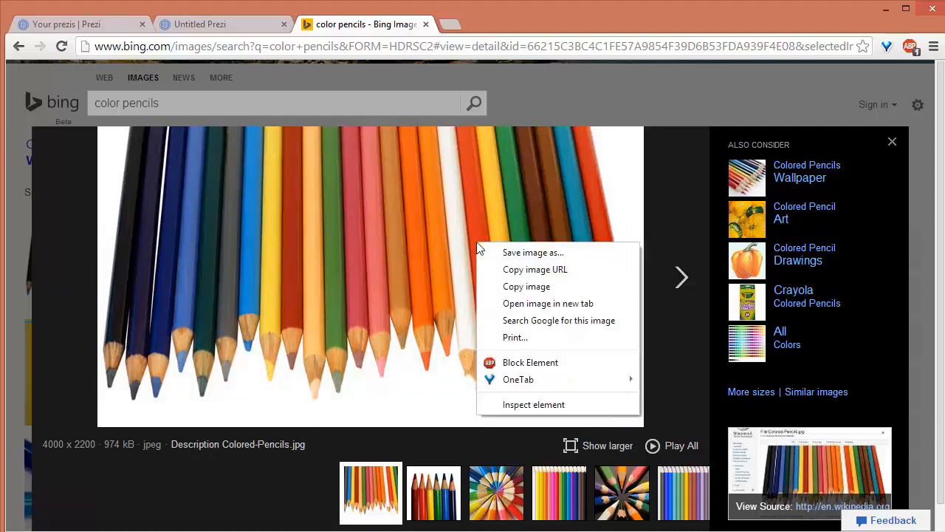
click(515, 271)
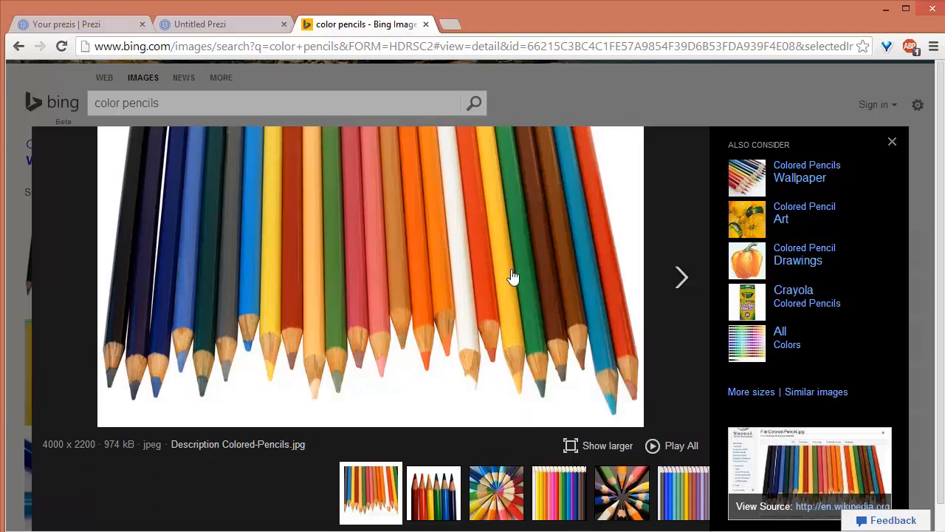
Insert the Colored-Pencils.jpg image into the Prezi by pasting its copied URL into a new text box, and place it below the eye picture.
click(216, 26)
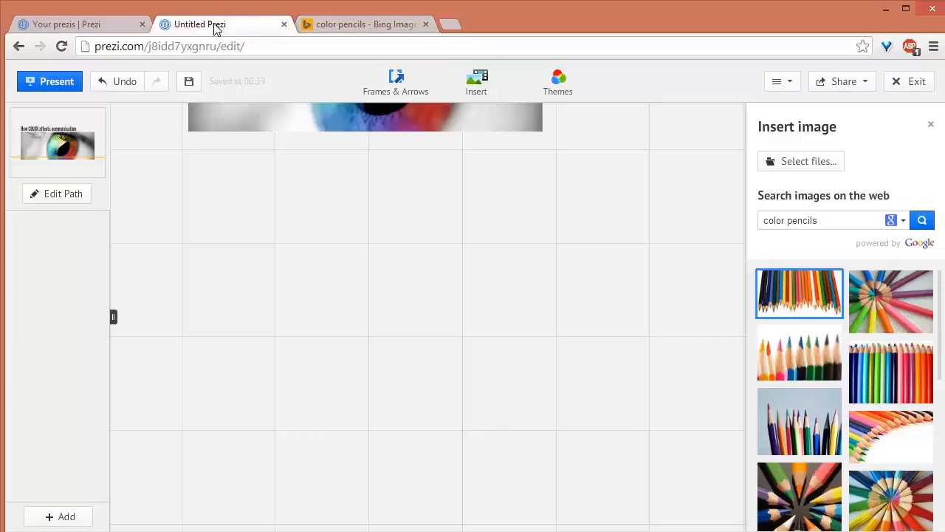
click(305, 294)
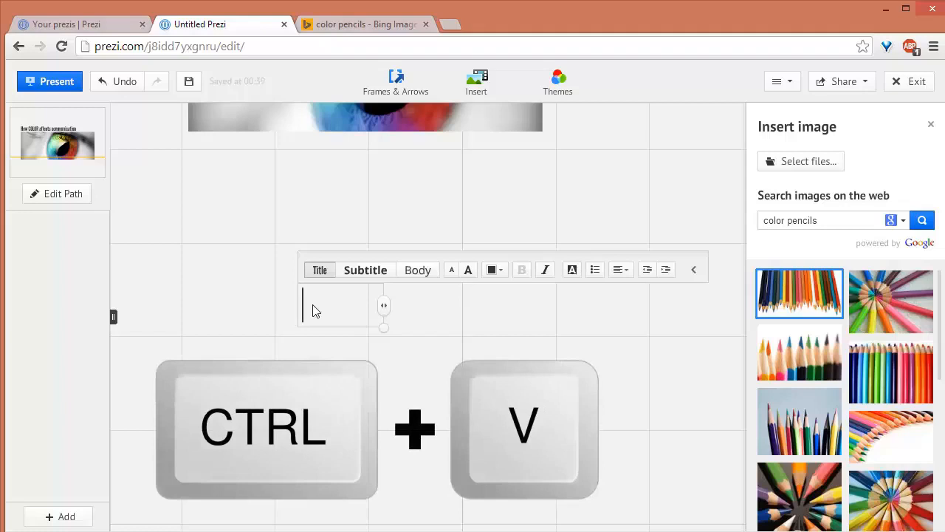
key(ctrl+v)
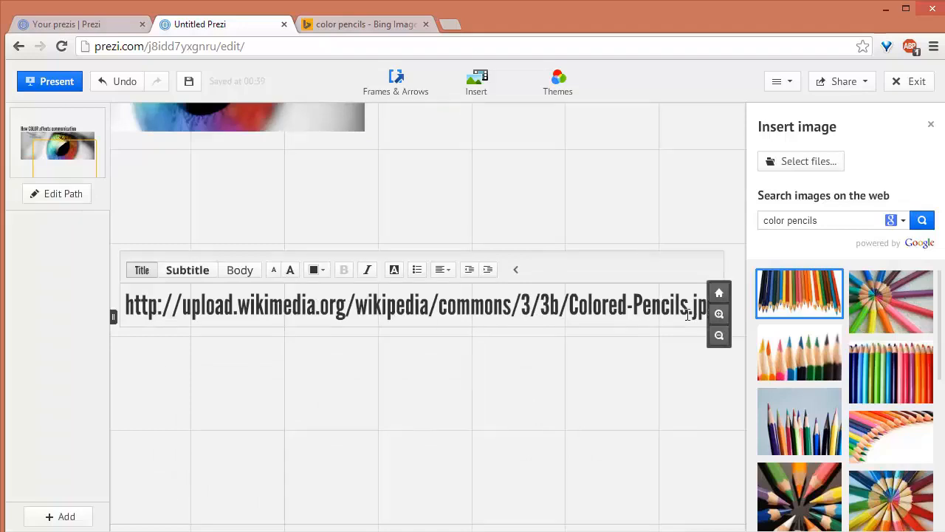
click(394, 27)
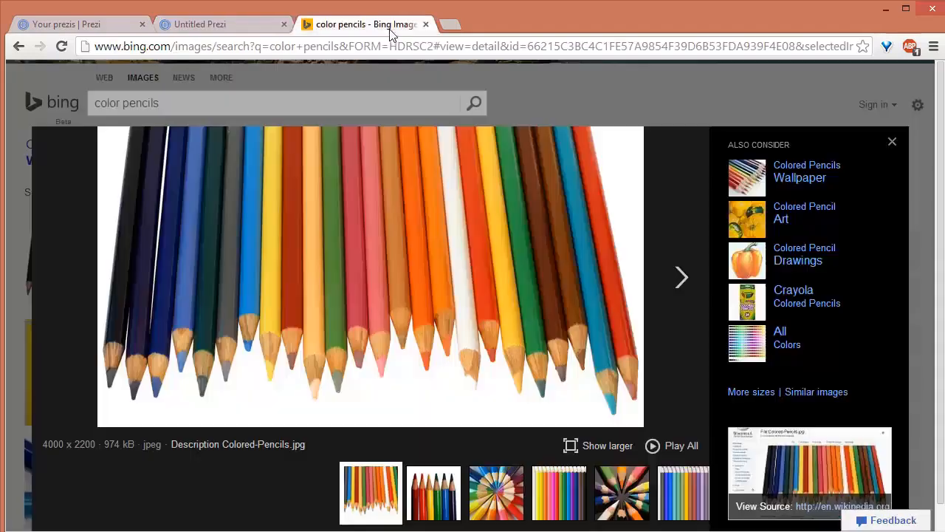
click(207, 26)
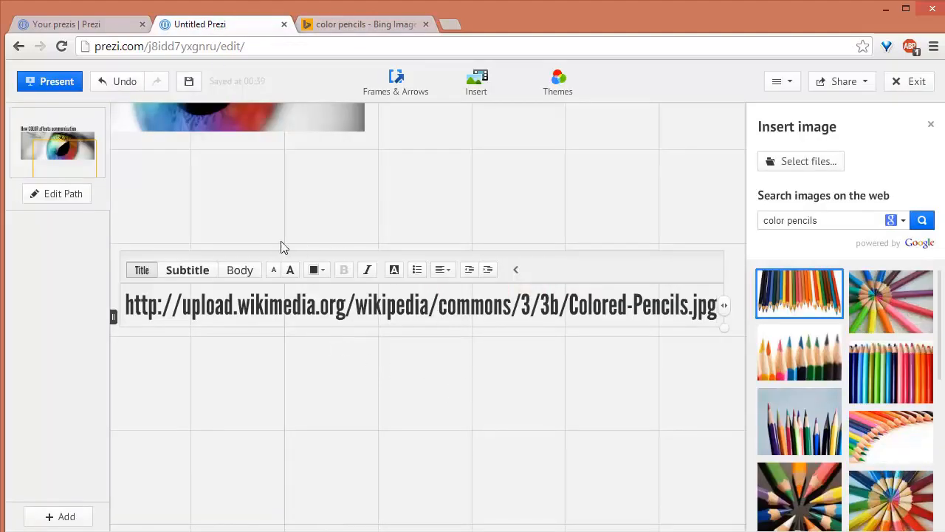
click(496, 190)
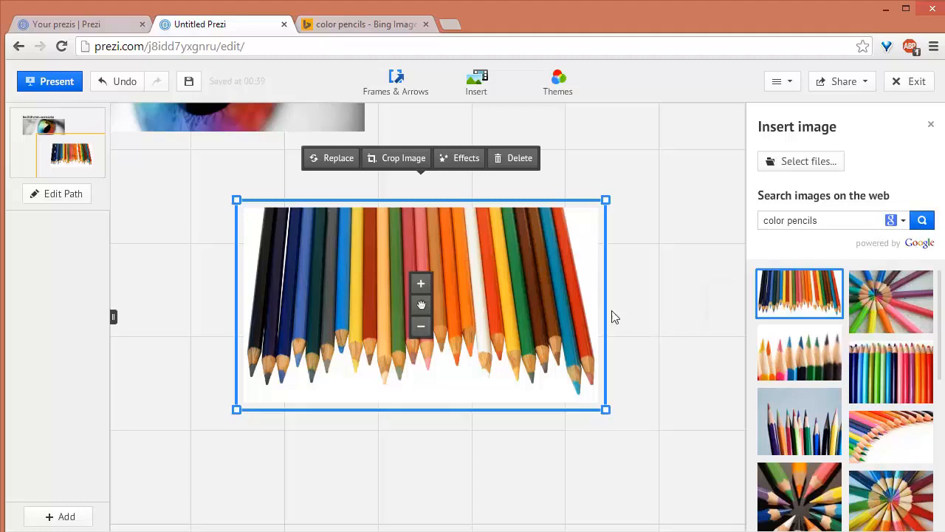
mouse_move(523, 271)
mouse_down()
mouse_move(464, 392)
mouse_move(449, 313)
mouse_up()
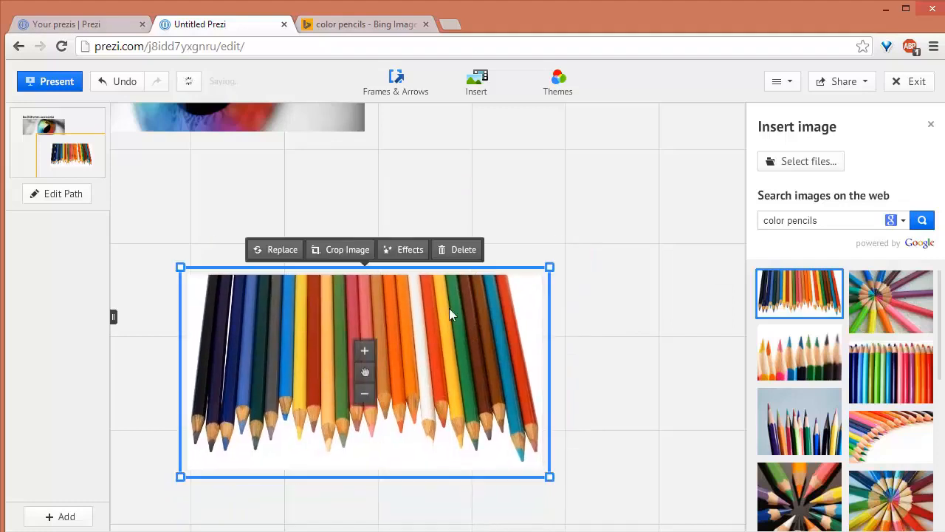
Paste the copied image URL into a new text box above the pencils image and clear the text again.
click(351, 186)
click(340, 212)
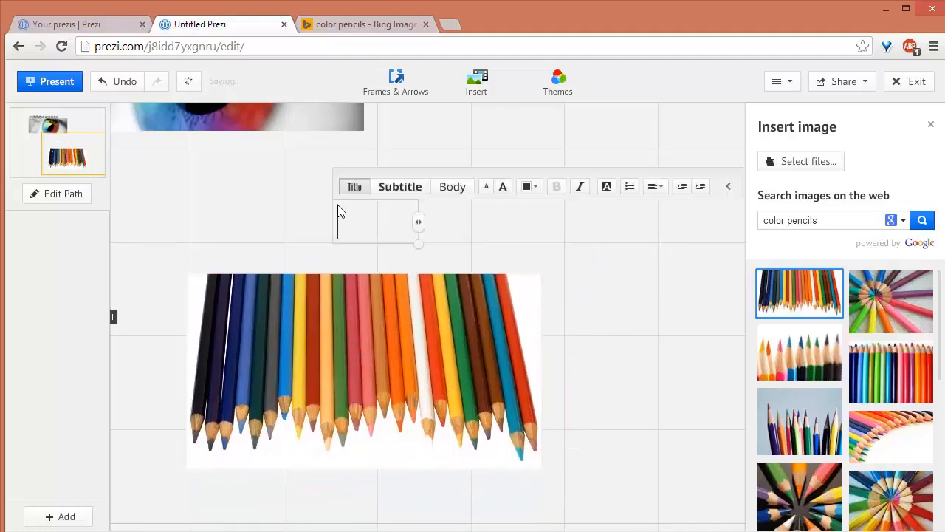
key(ctrl+v)
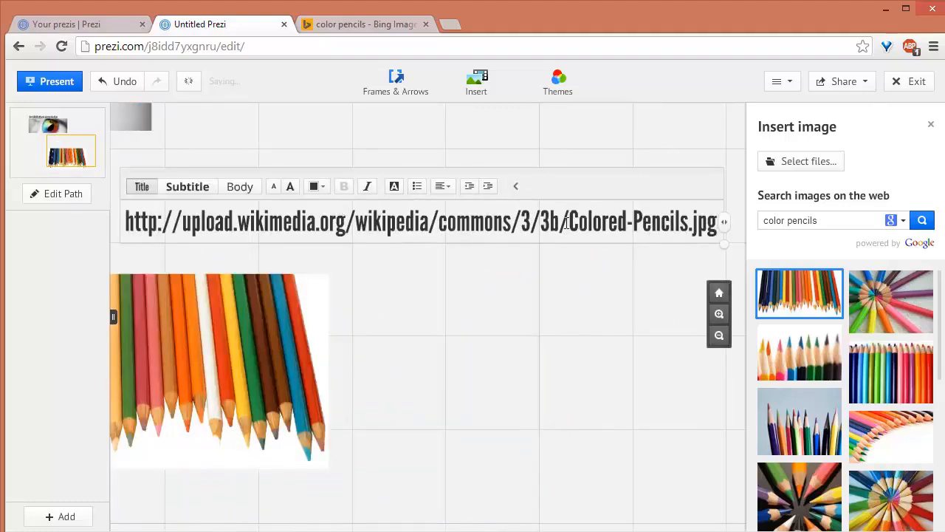
drag(607, 224, 711, 228)
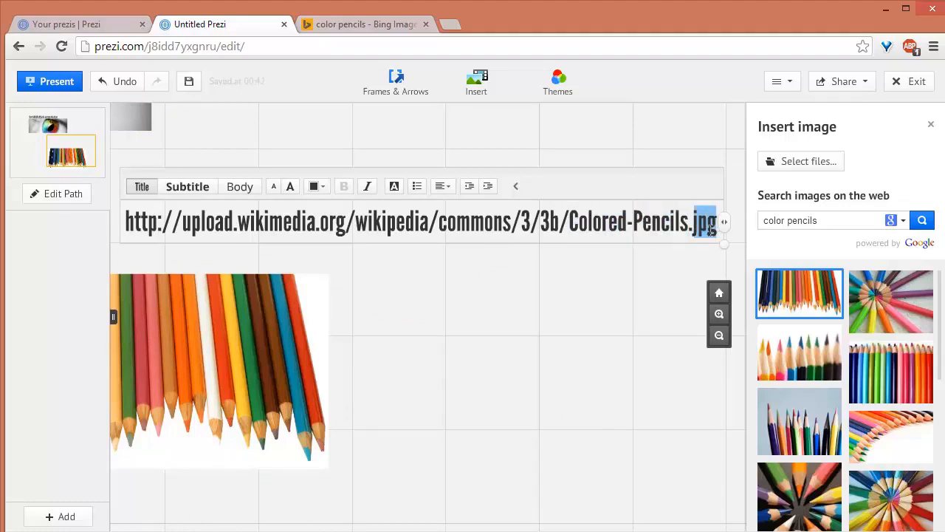
double_click(249, 220)
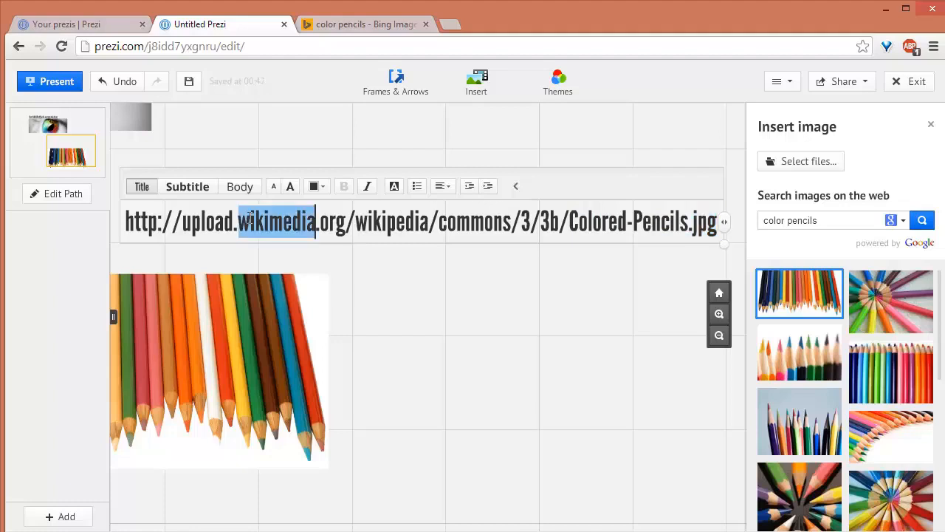
triple_click(249, 220)
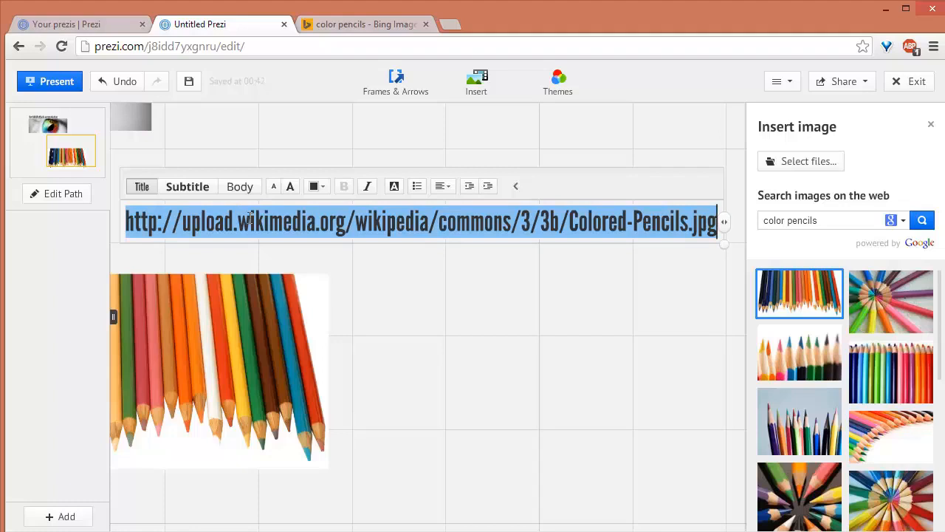
key(BackSpace)
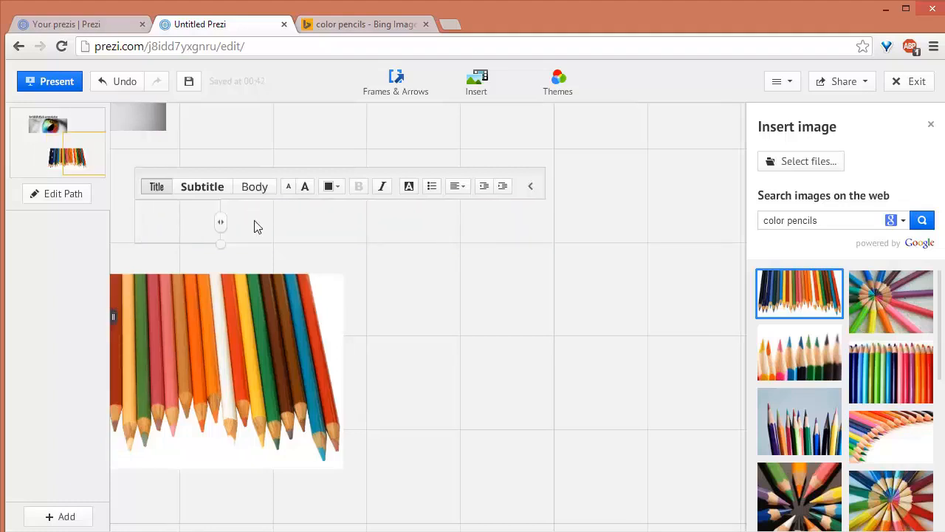
click(426, 270)
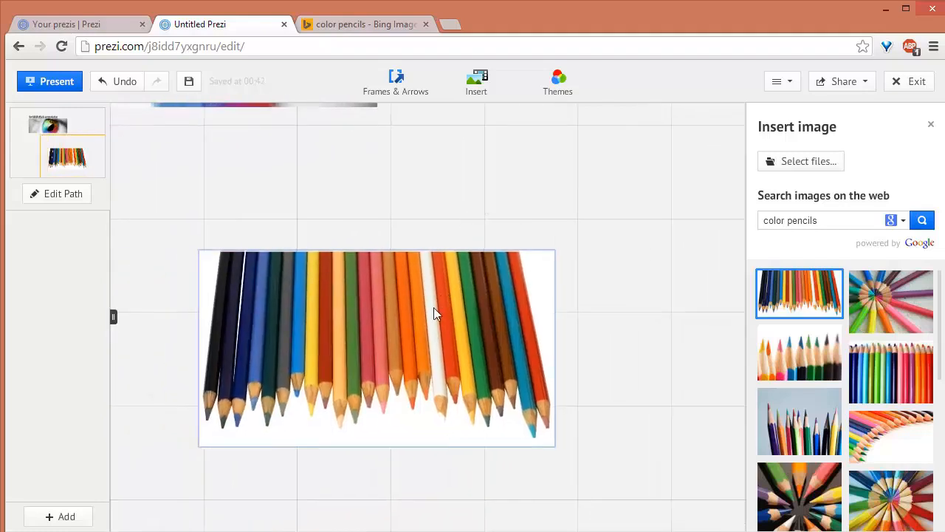
Crop off nearly the upper half of the colored pencils image and reposition the cropped strip on the canvas.
drag(434, 312, 422, 285)
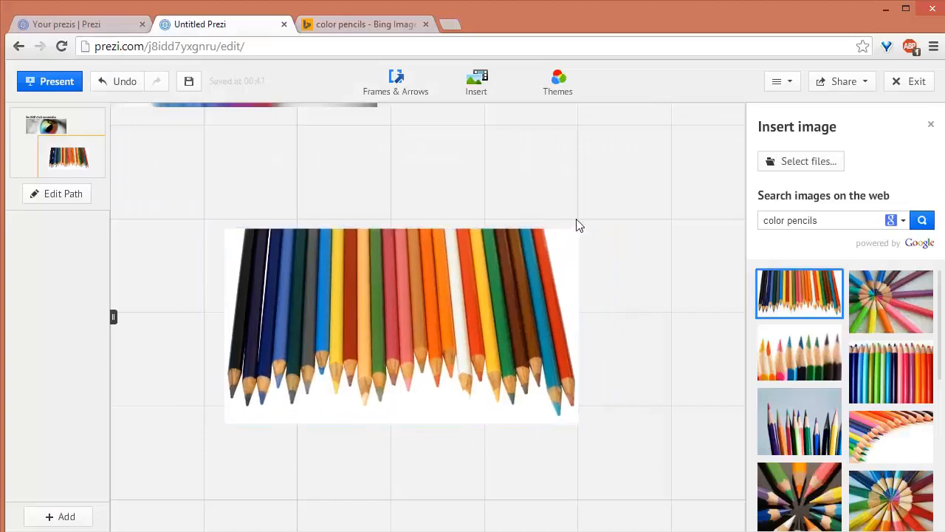
click(563, 277)
click(563, 277)
click(489, 260)
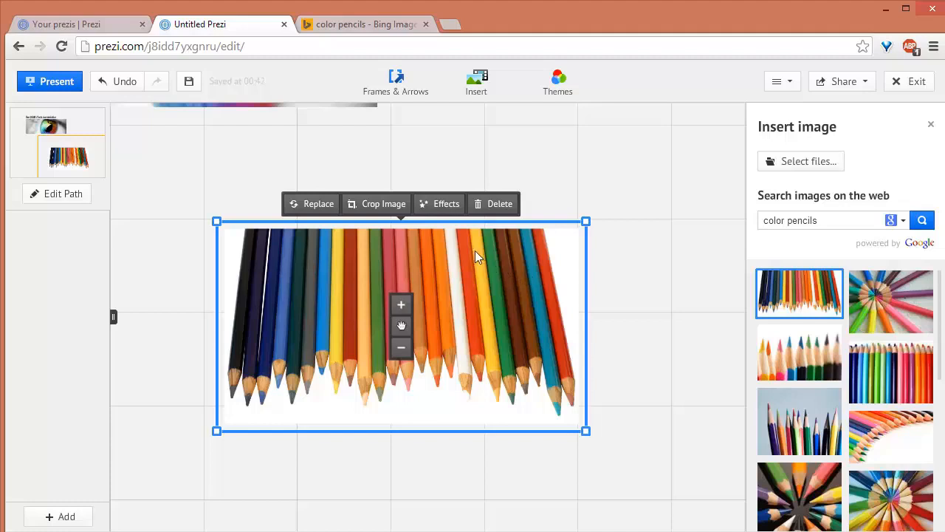
click(384, 210)
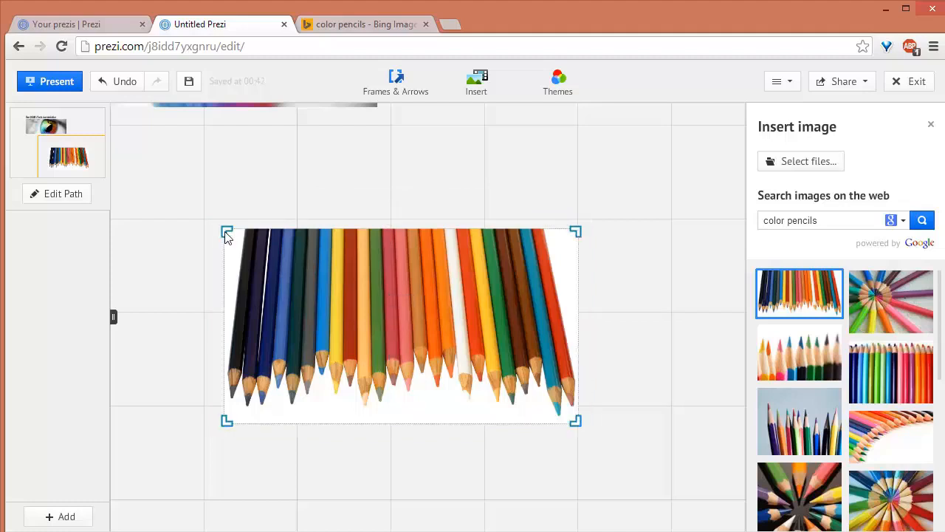
drag(226, 235, 214, 329)
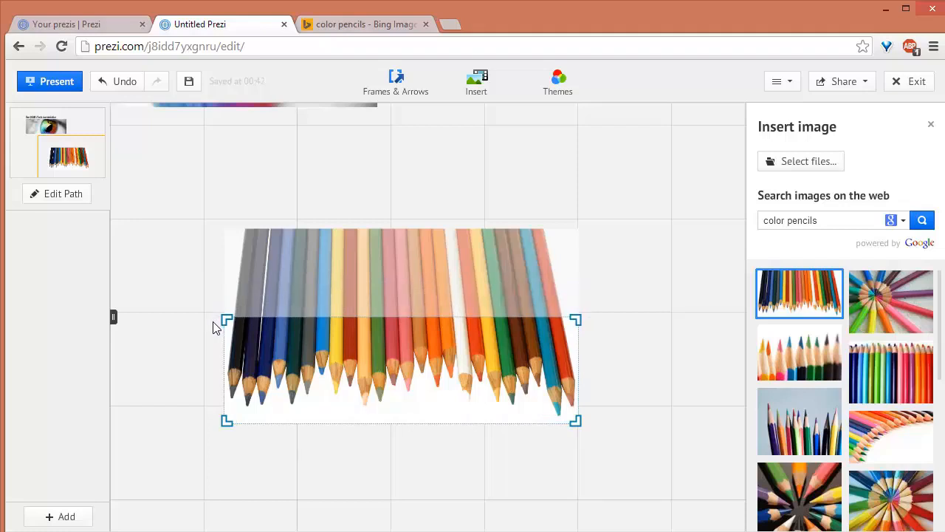
click(213, 327)
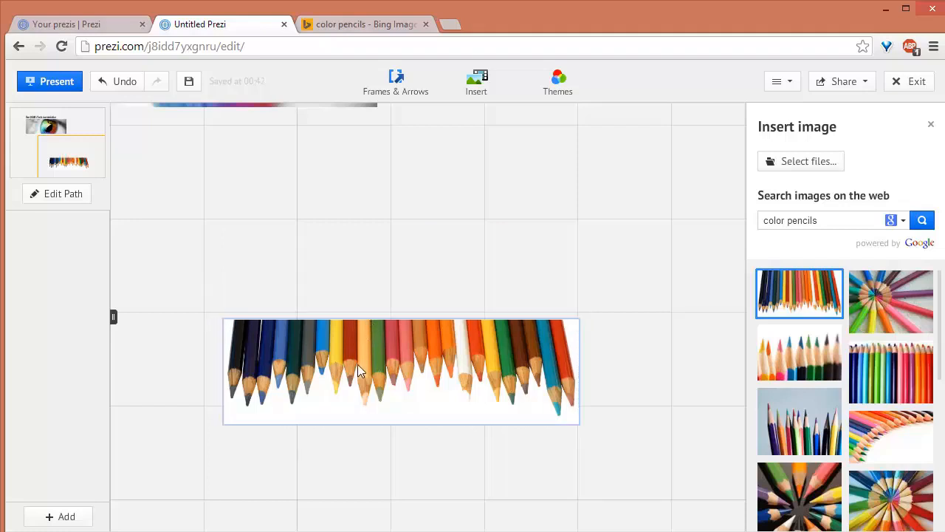
drag(381, 357, 362, 303)
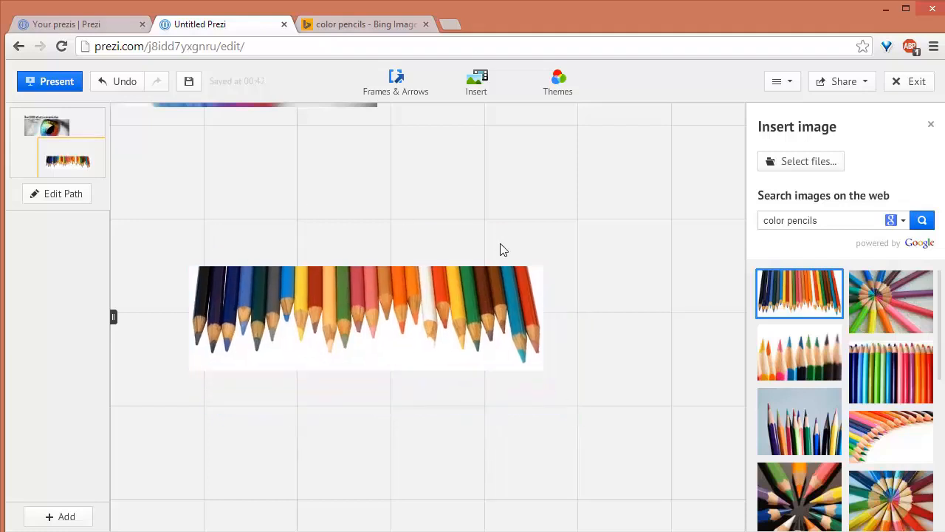
Open the cropped pencils image in the photo editor and preview the Hi-Def, Illuminate and Color Fix enhancements without applying any.
click(390, 335)
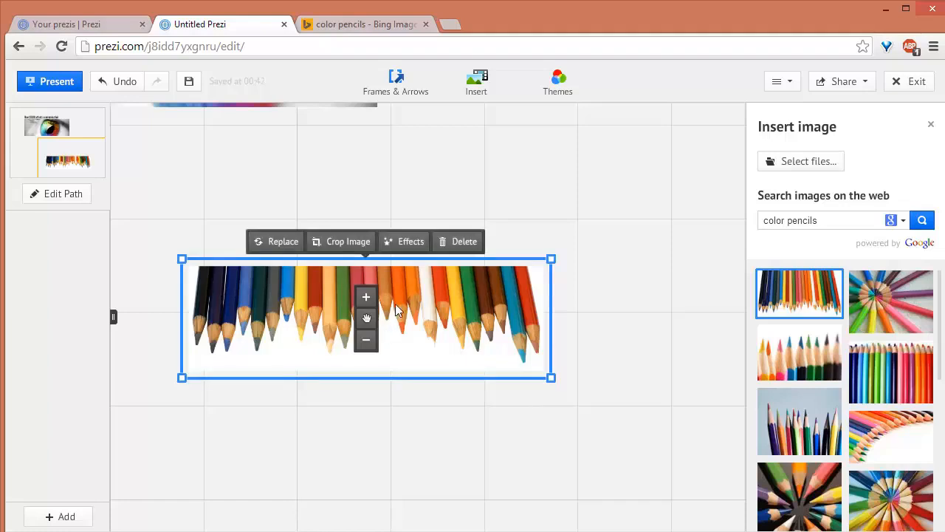
click(402, 245)
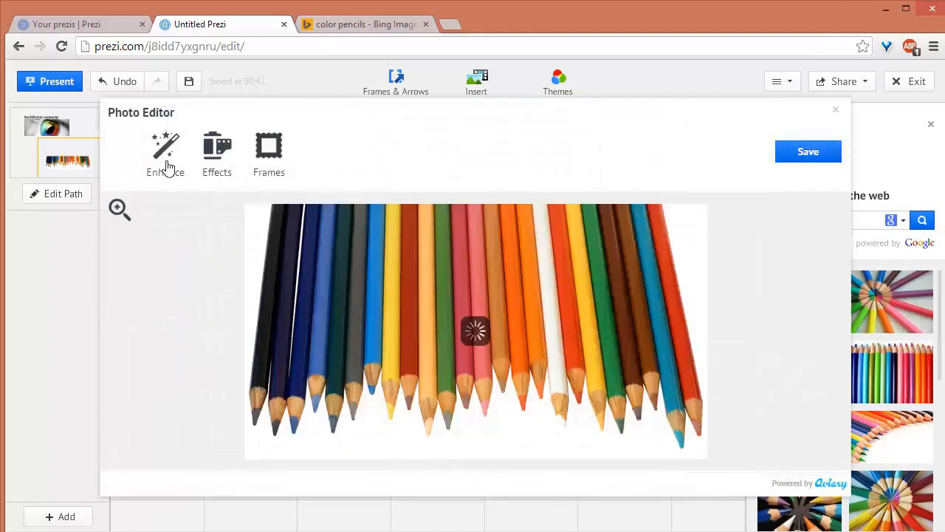
click(165, 155)
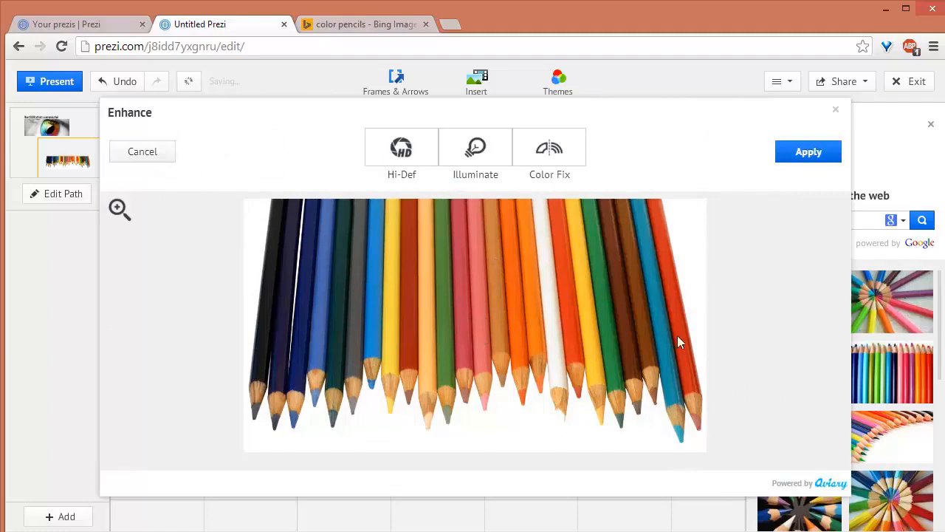
click(418, 164)
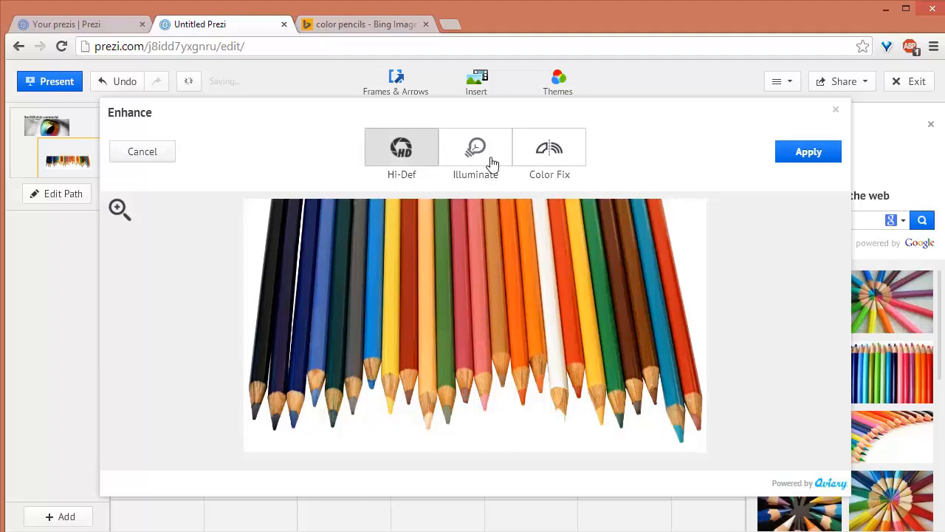
click(493, 162)
click(554, 158)
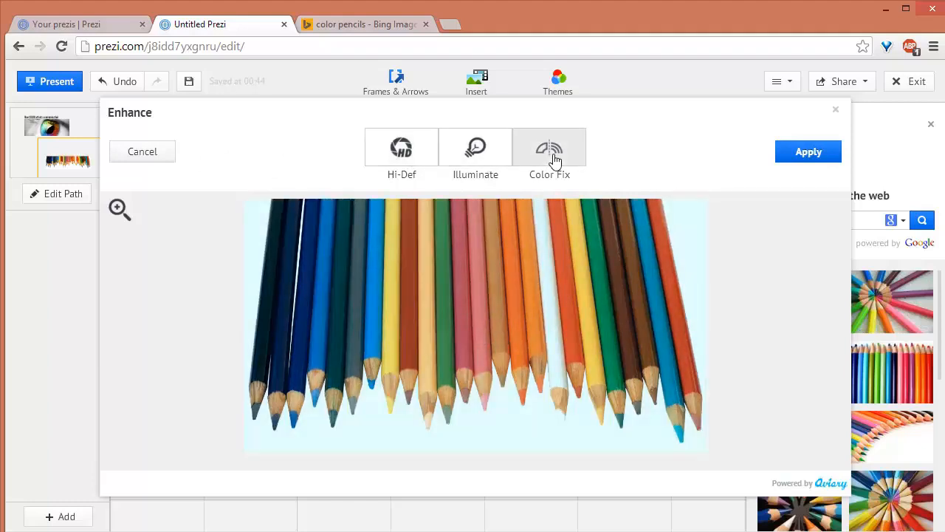
click(146, 153)
Browse the photo effects and preview several on the pencils image, including Clyde, Avenue, Haas, Arizona, Lucky, Keylime, Sepia and Soft Focus.
click(213, 154)
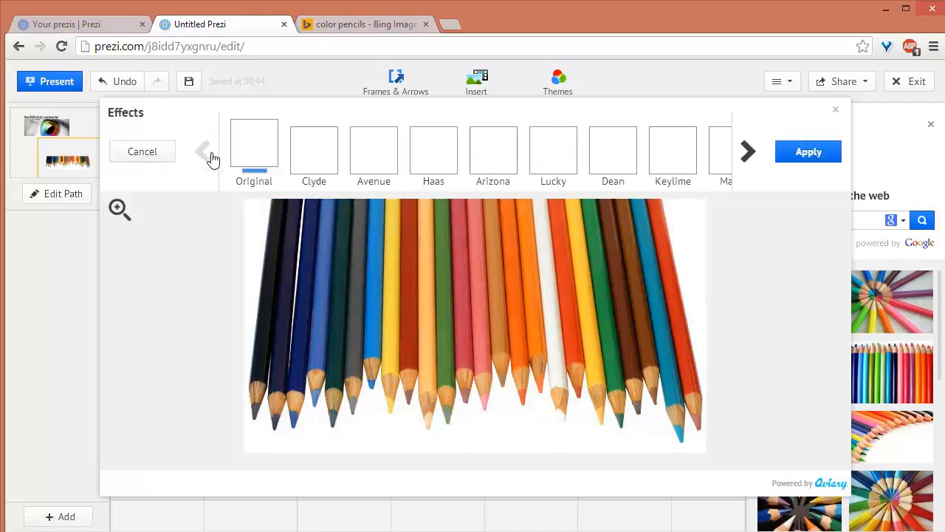
click(314, 145)
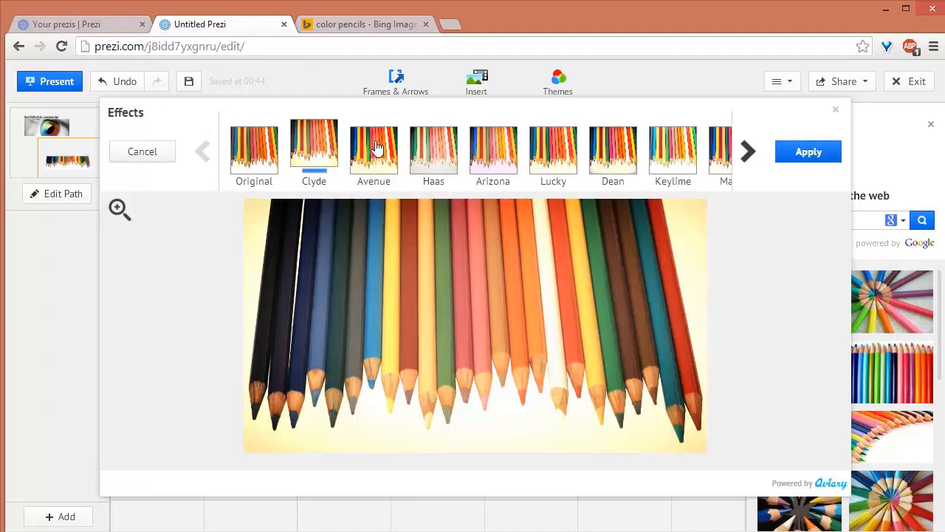
click(375, 146)
click(434, 145)
click(493, 146)
click(553, 145)
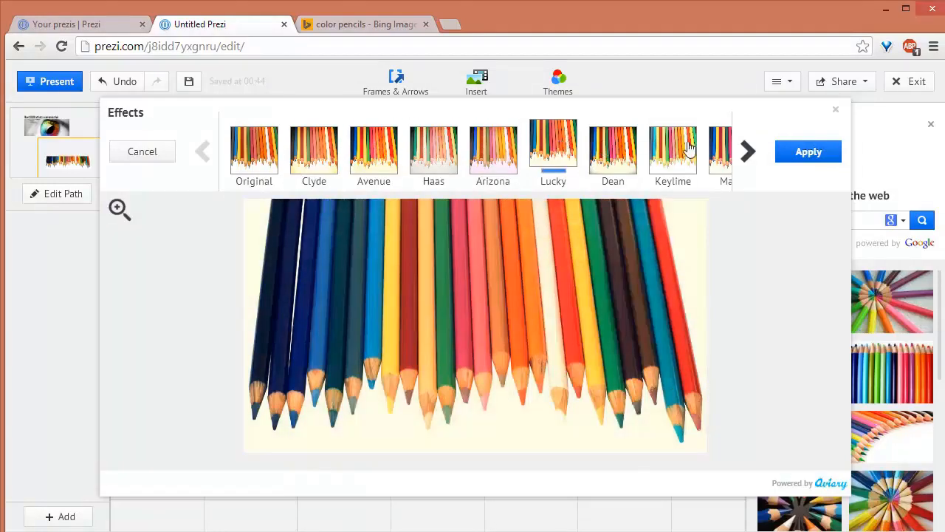
click(689, 150)
click(747, 152)
click(434, 154)
click(748, 152)
click(613, 153)
click(670, 155)
click(747, 152)
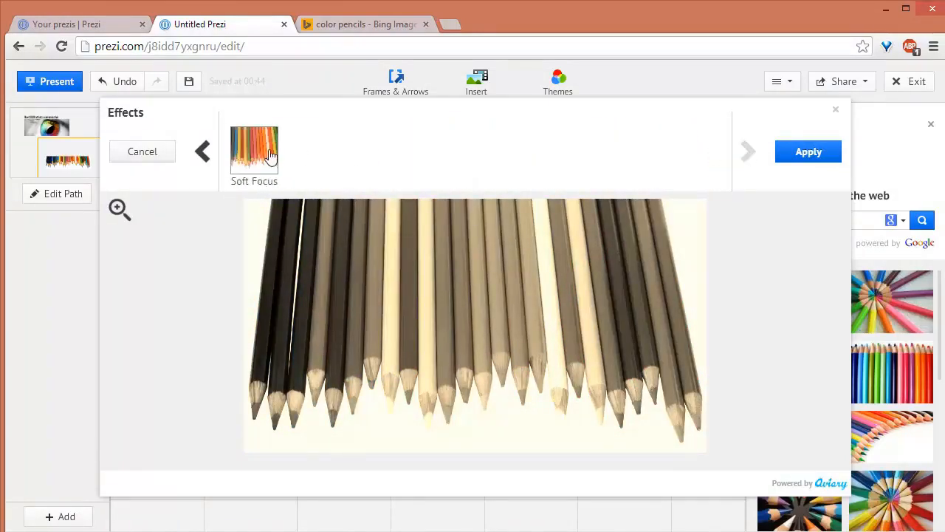
click(271, 155)
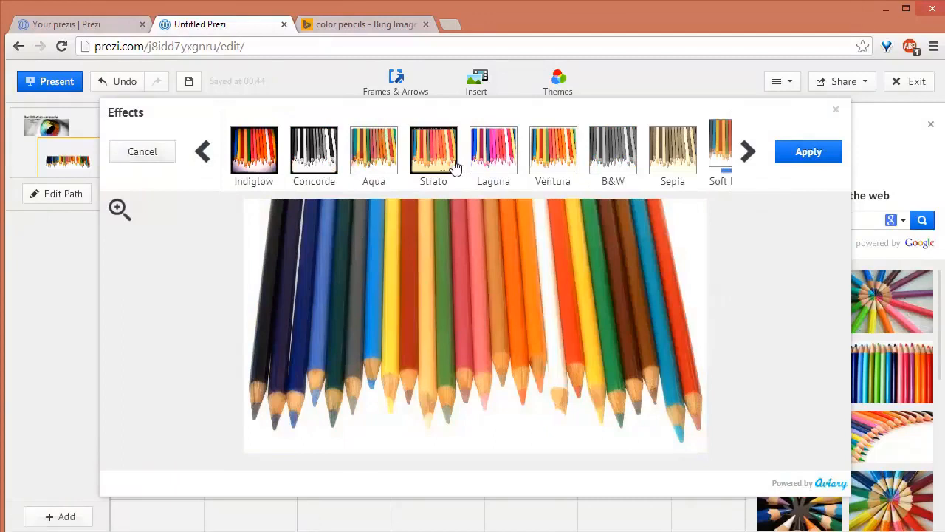
Apply the Aqua effect to the pencils image and save it, and shift the image a little to the right on the canvas.
click(371, 161)
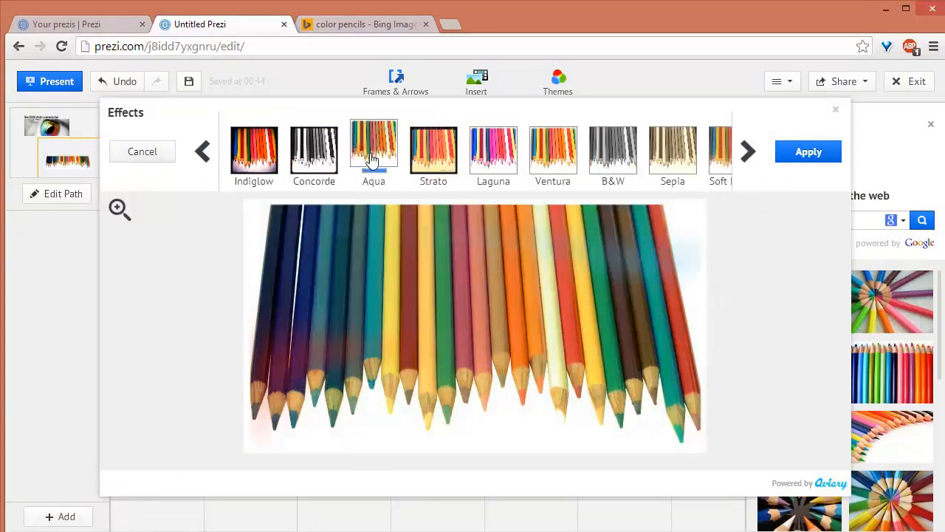
click(811, 157)
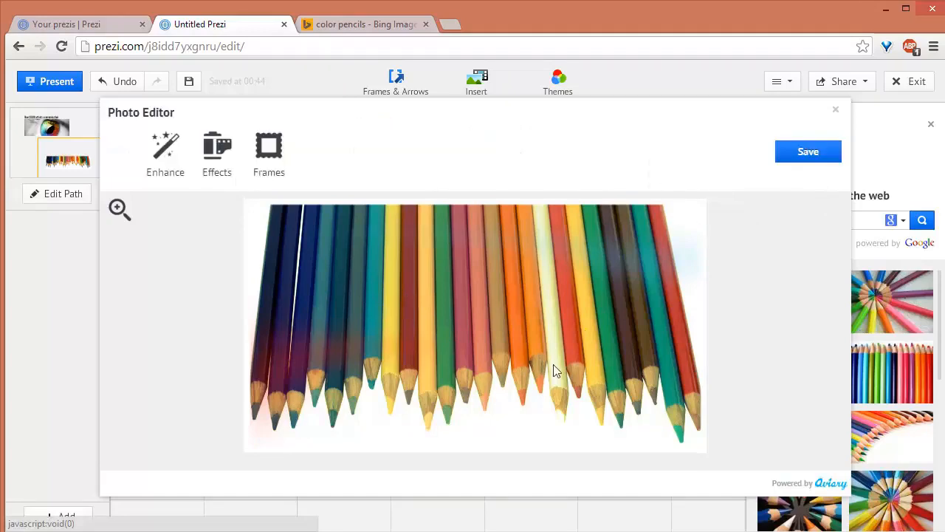
click(807, 155)
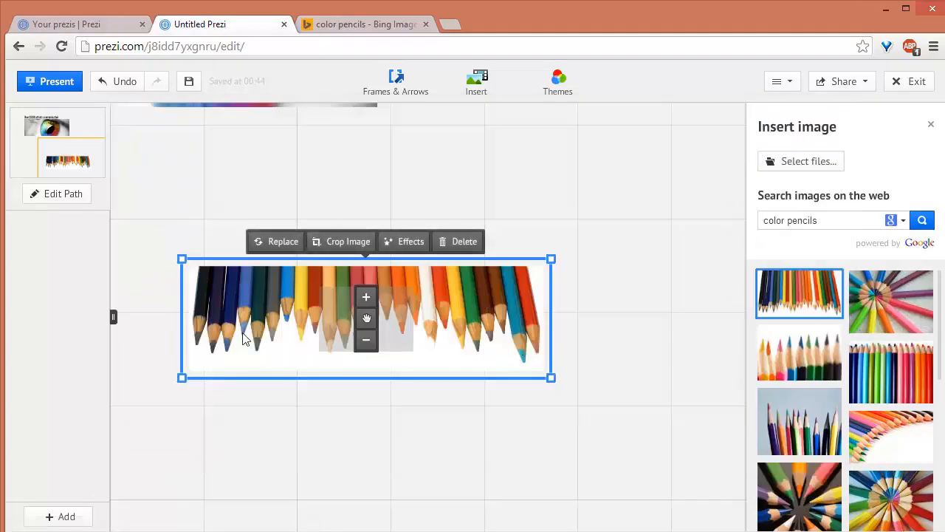
mouse_move(397, 333)
mouse_down()
mouse_move(515, 311)
mouse_move(454, 320)
mouse_up()
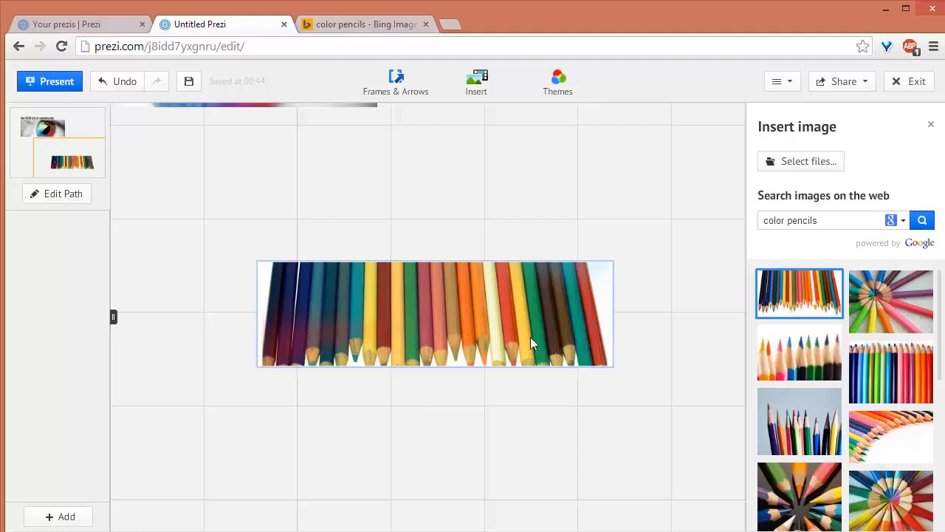
click(457, 341)
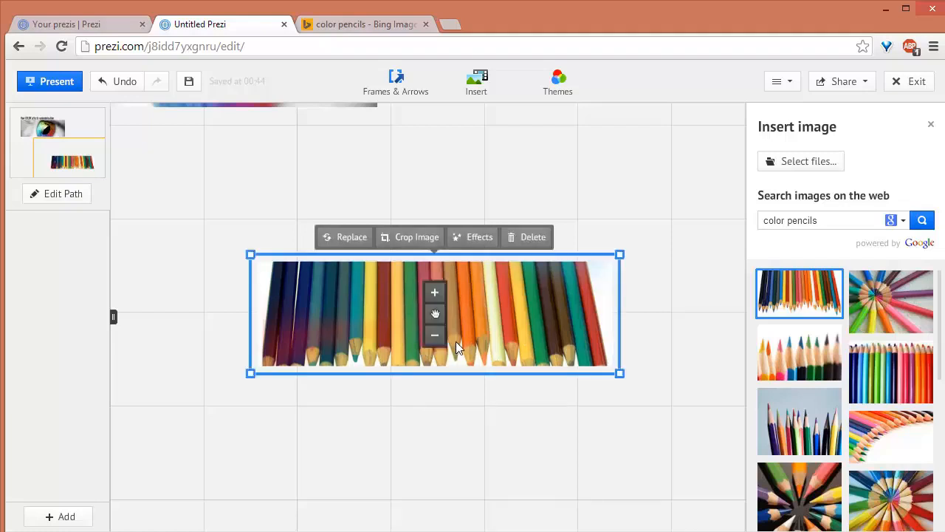
Reopen the crop of the pencils image, shift the crop area down to include the pencil tips, and reposition the image on the canvas.
click(401, 231)
click(403, 278)
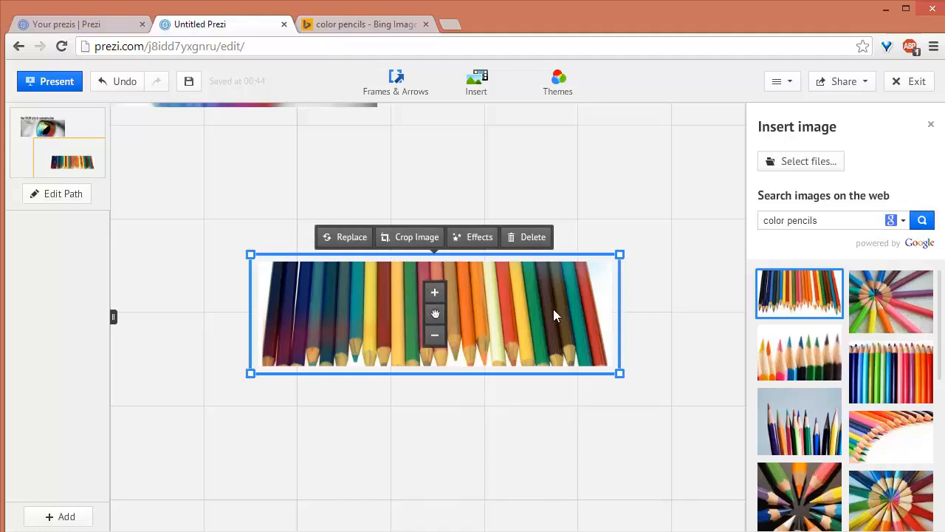
click(413, 238)
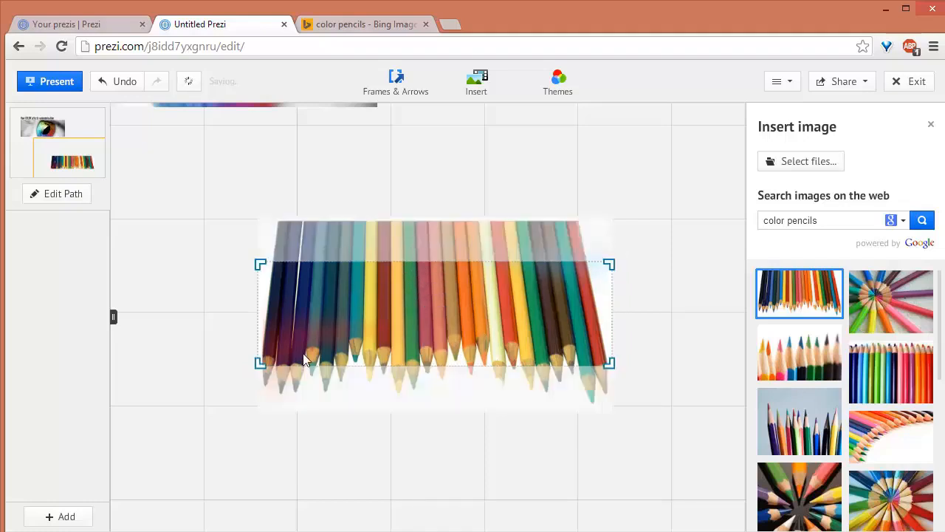
drag(427, 340, 426, 365)
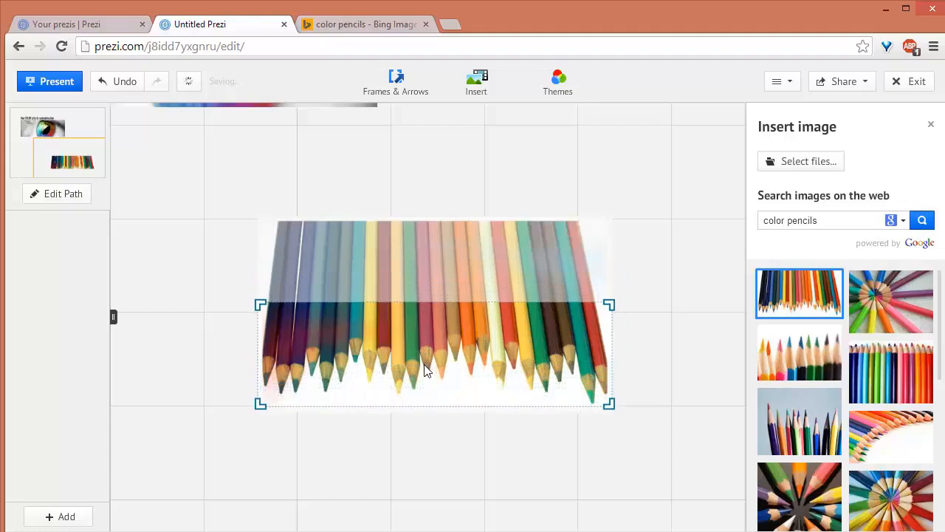
key(Return)
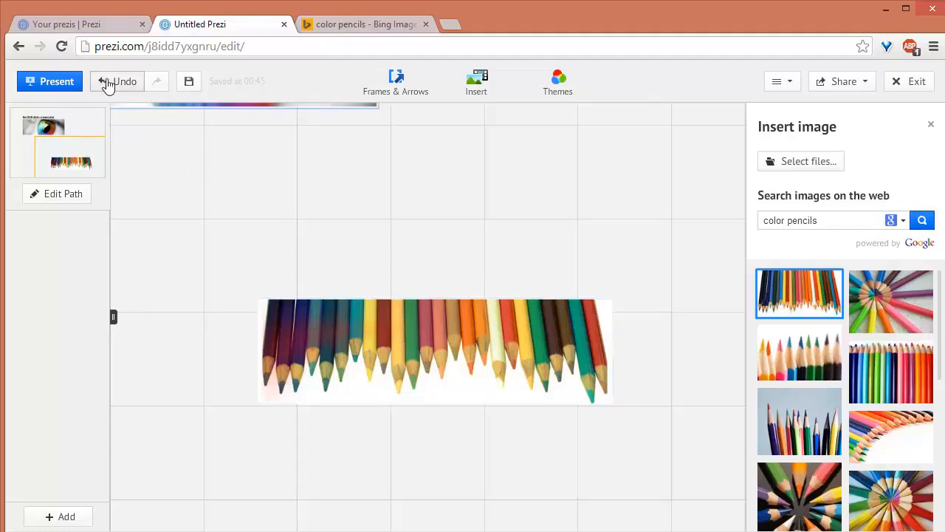
mouse_move(348, 317)
mouse_down()
mouse_move(308, 187)
mouse_move(255, 227)
mouse_up()
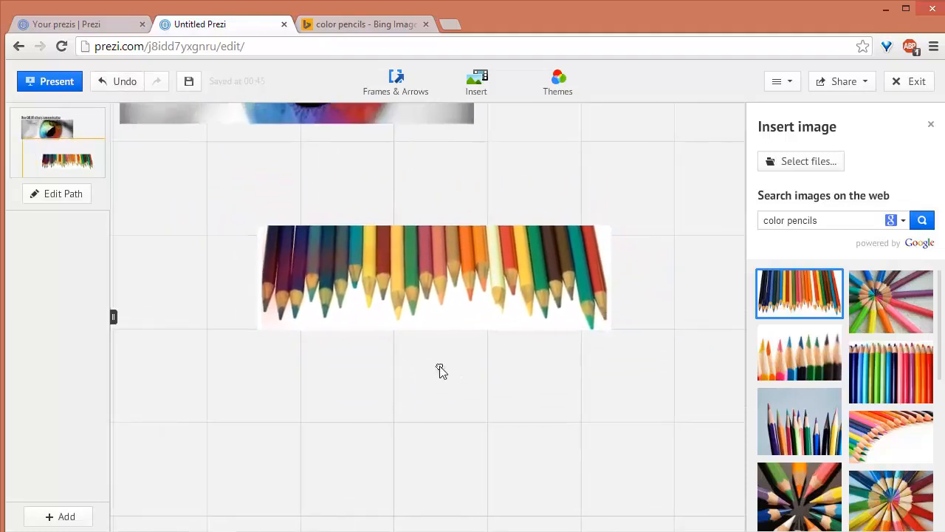
mouse_move(502, 304)
mouse_down()
mouse_move(391, 344)
mouse_move(374, 359)
mouse_move(387, 362)
mouse_up()
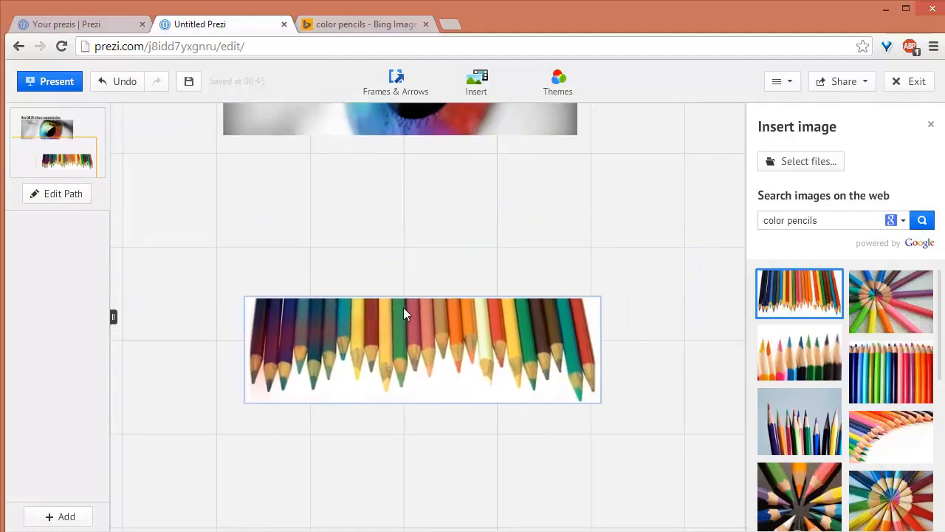
Undo the recent moves and crop of the pencils image, and place the image just below the eye picture.
click(123, 87)
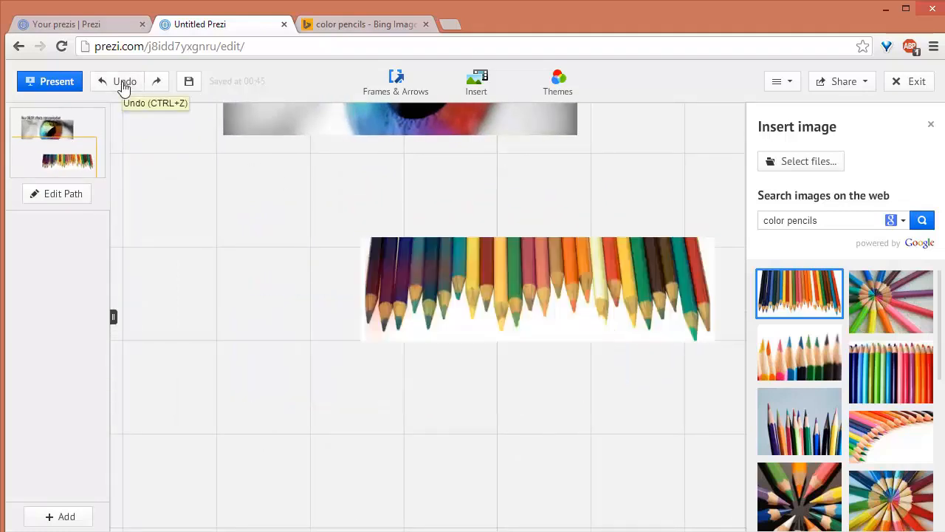
click(124, 87)
click(124, 82)
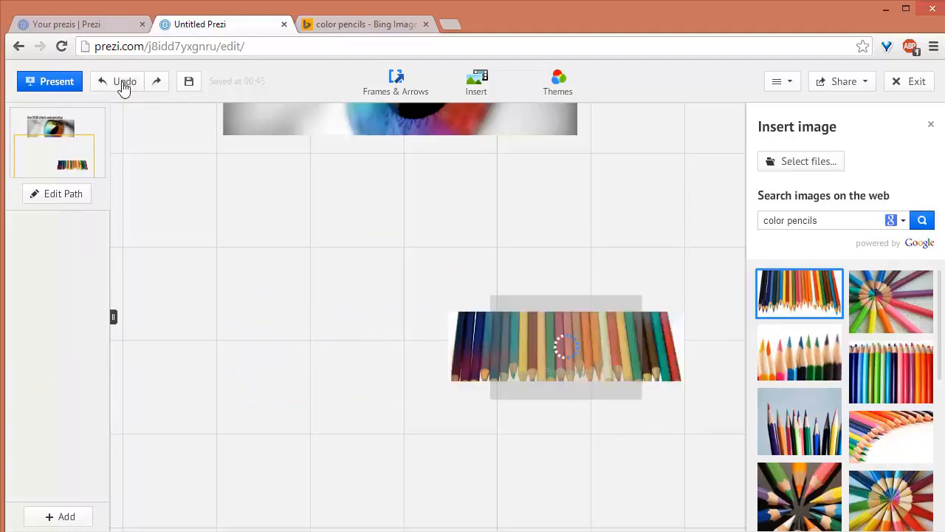
mouse_move(617, 371)
mouse_down()
mouse_move(406, 386)
mouse_move(396, 344)
mouse_move(365, 352)
mouse_move(393, 357)
mouse_move(386, 271)
mouse_up()
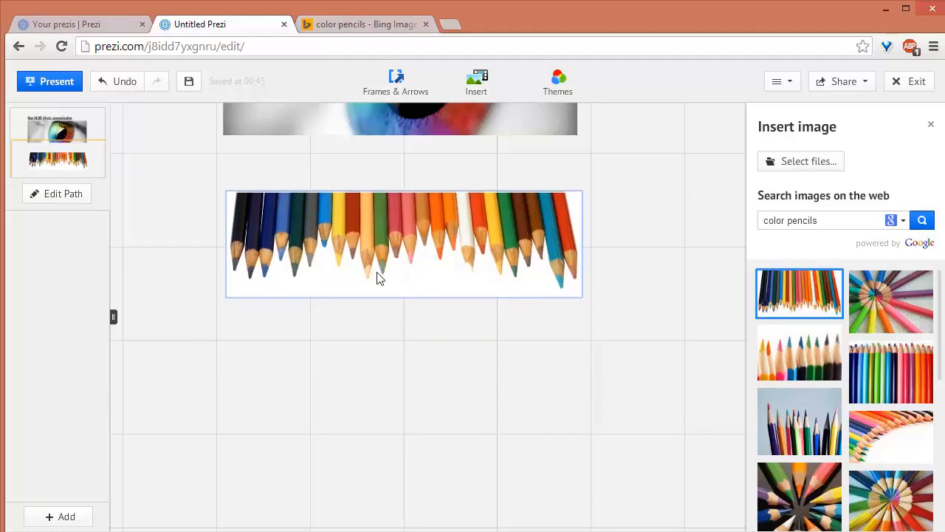
Draw a straight vertical arrow pointing down from just below the middle of the pencils image.
click(414, 90)
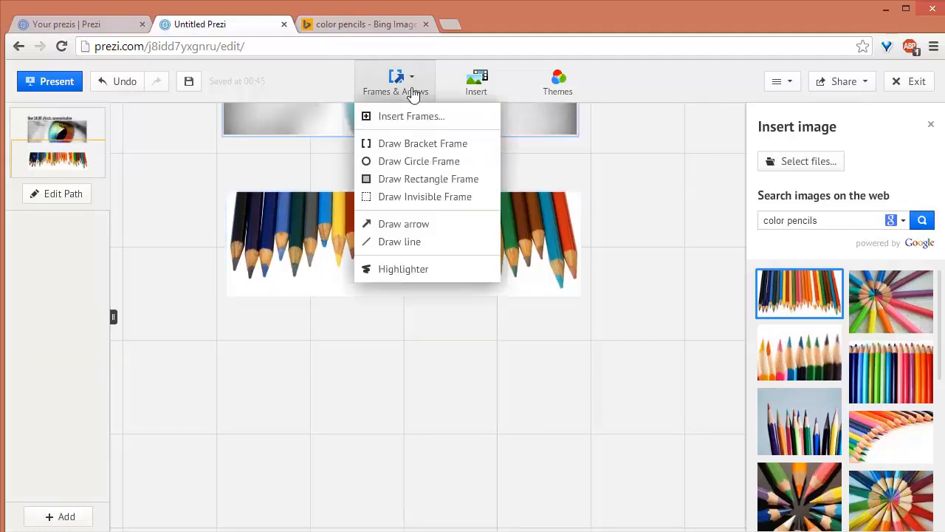
click(411, 228)
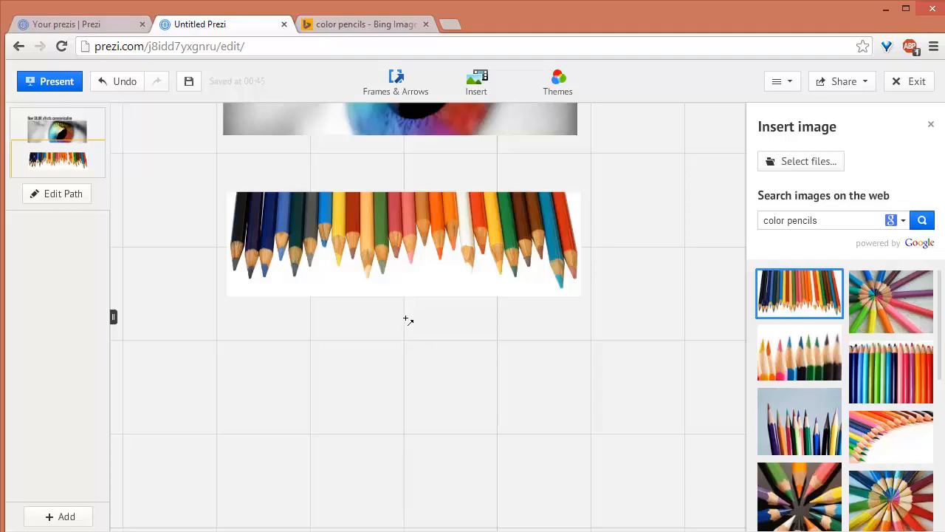
drag(408, 320, 408, 492)
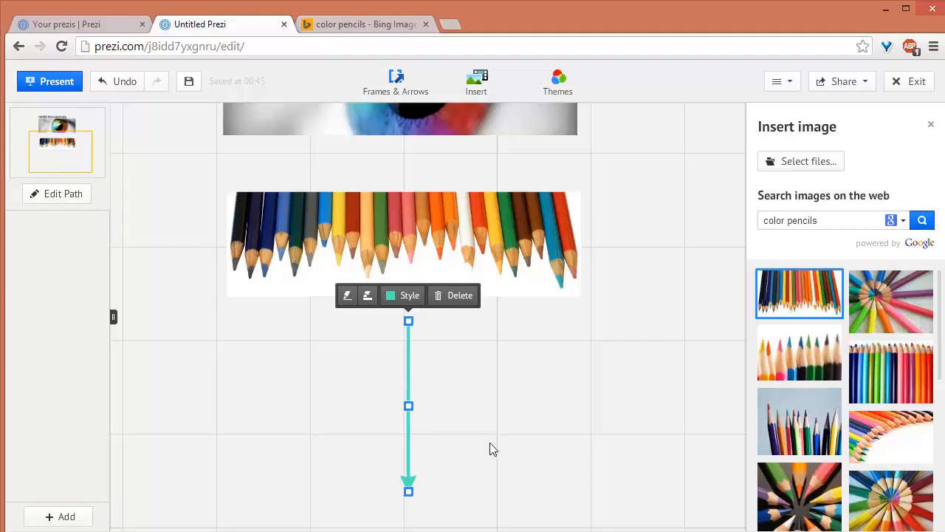
Insert the close-up image of upright pencil tips from the color pencils search results below the arrowhead.
drag(504, 429, 508, 360)
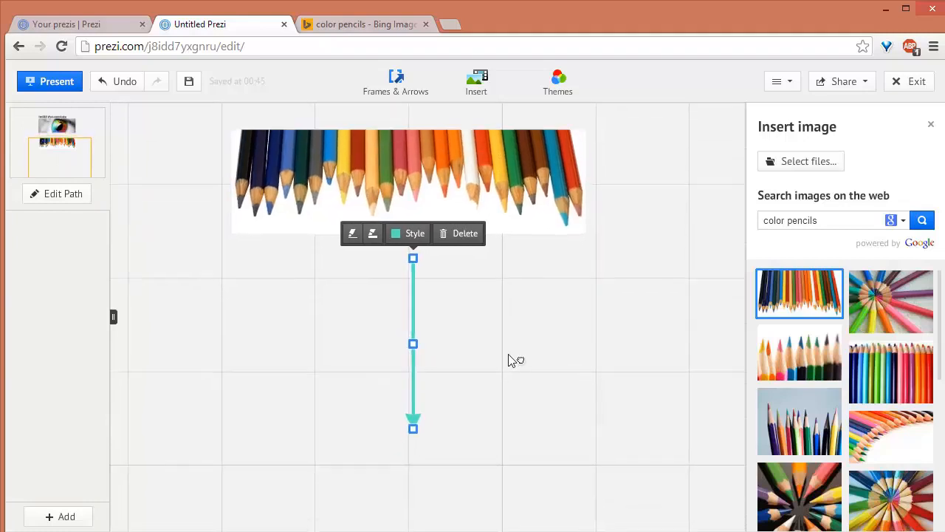
drag(510, 428, 534, 317)
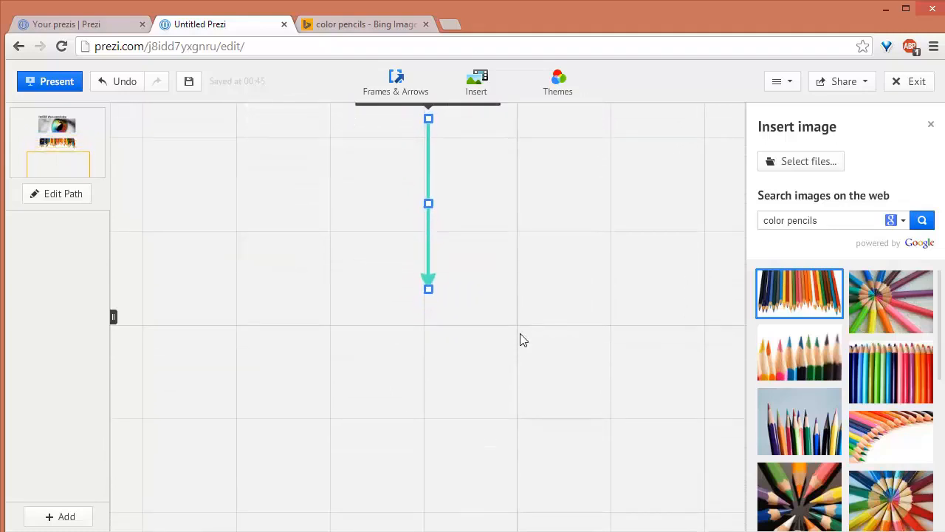
click(517, 344)
mouse_move(509, 272)
mouse_down()
mouse_move(480, 495)
mouse_move(490, 277)
mouse_up()
click(466, 281)
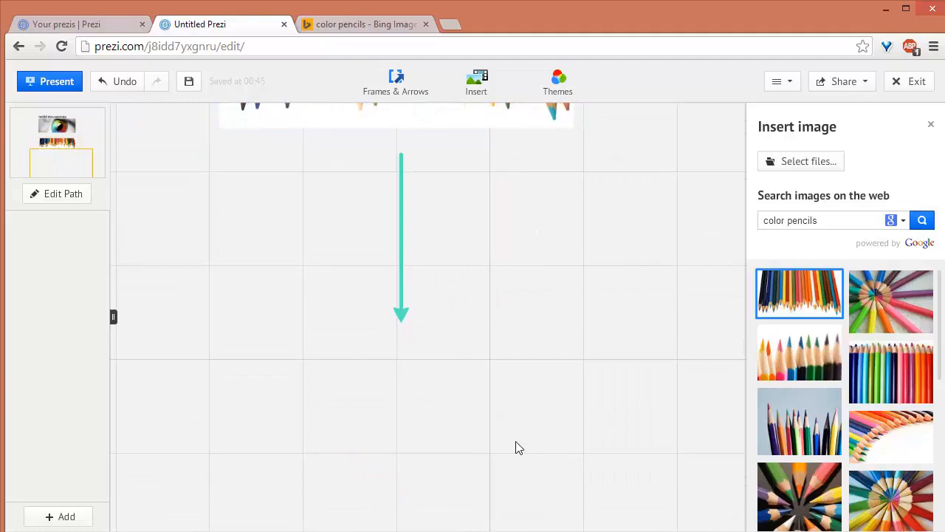
mouse_move(788, 390)
mouse_down()
mouse_move(747, 376)
mouse_move(392, 452)
mouse_move(399, 465)
mouse_up()
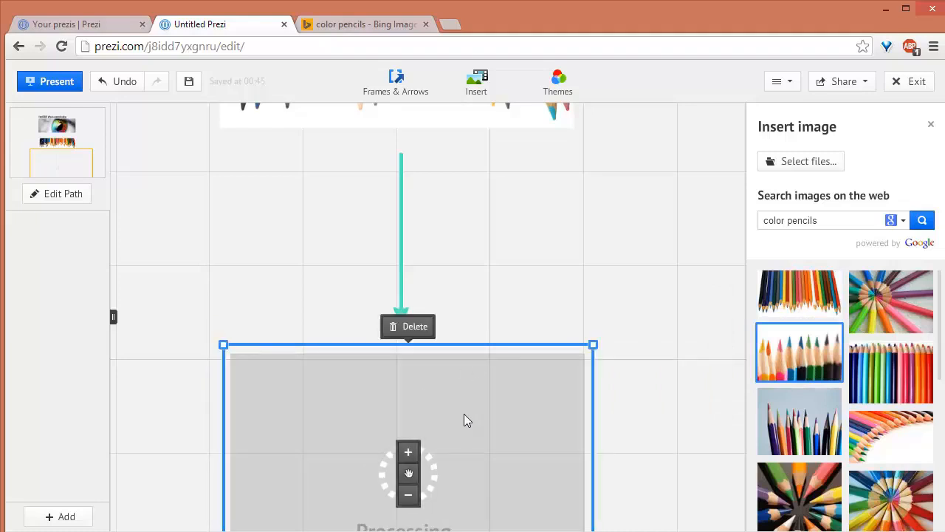
Draw a short vertical line beside the middle of the arrow.
click(389, 87)
click(398, 243)
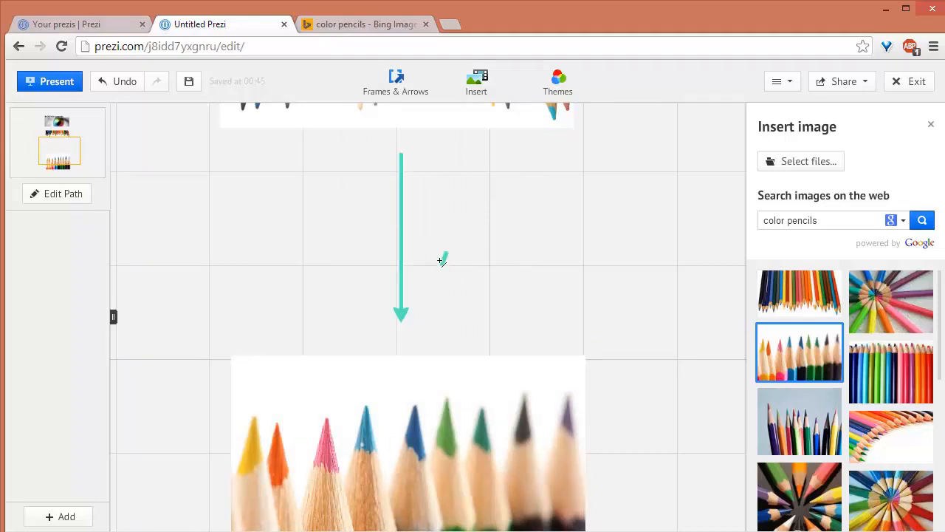
mouse_move(442, 260)
mouse_down()
mouse_move(443, 191)
mouse_move(443, 217)
mouse_move(462, 217)
mouse_move(442, 217)
mouse_up()
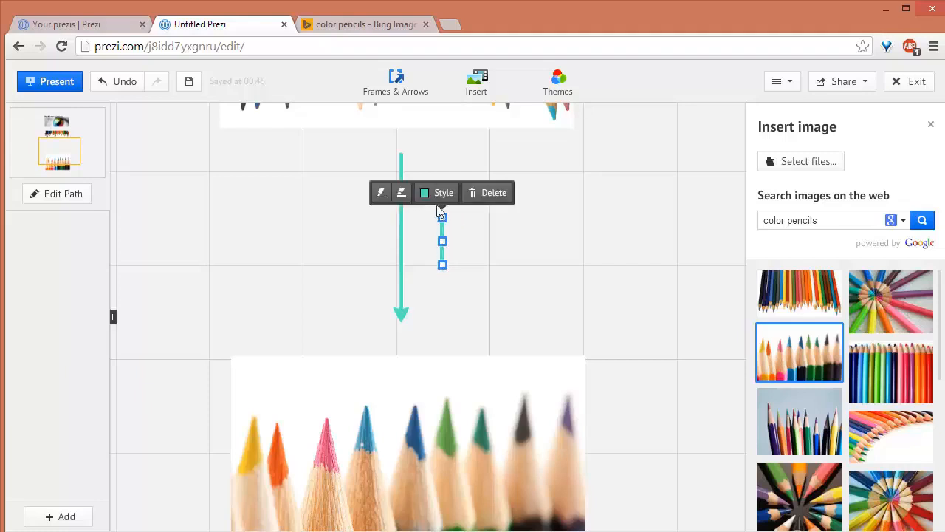
View the short line's color styles, try thicker settings for it, and reduce its thickness again.
click(436, 196)
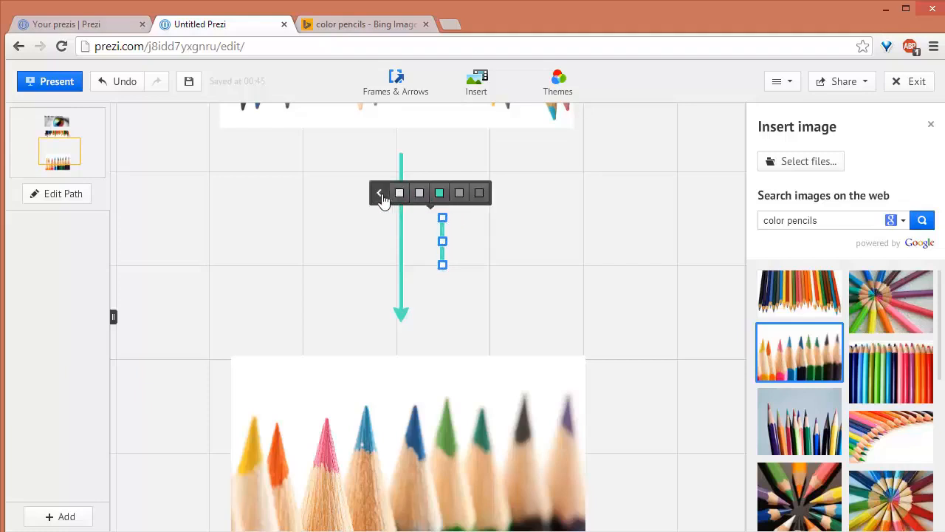
click(379, 194)
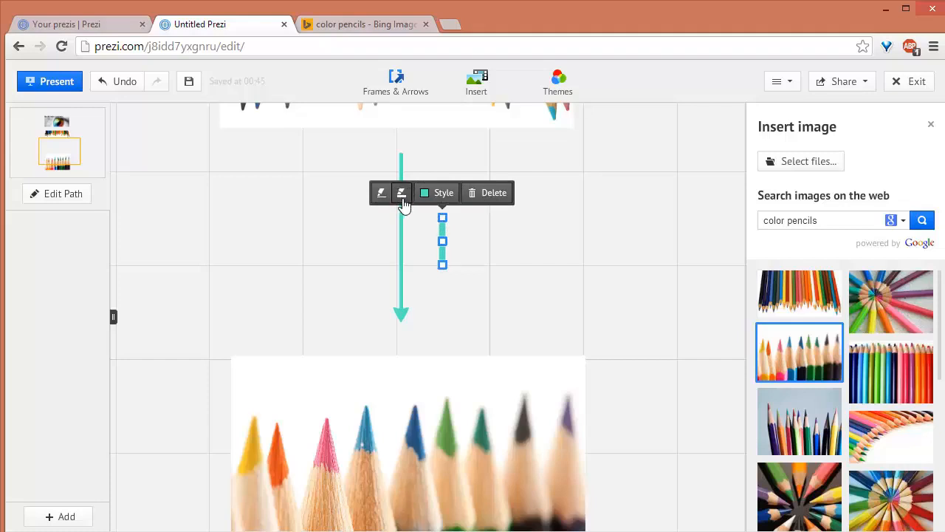
click(402, 196)
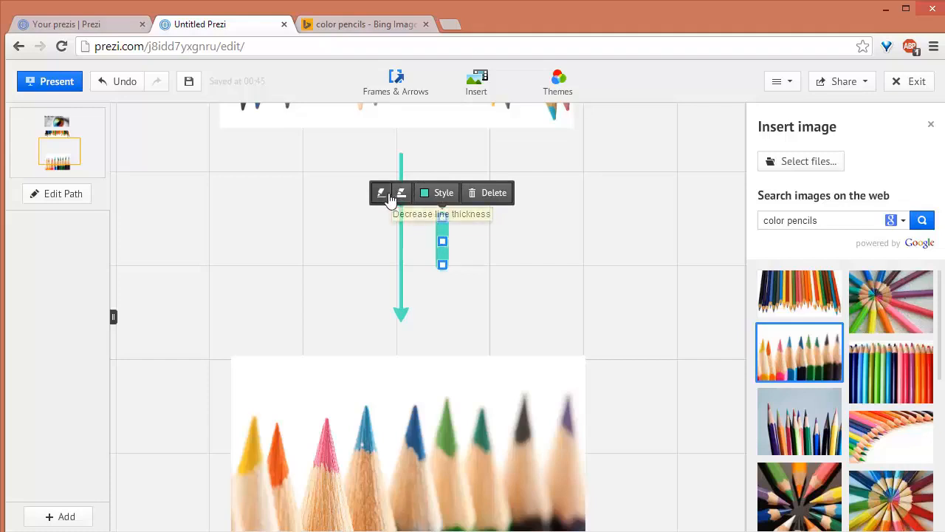
click(382, 195)
click(545, 272)
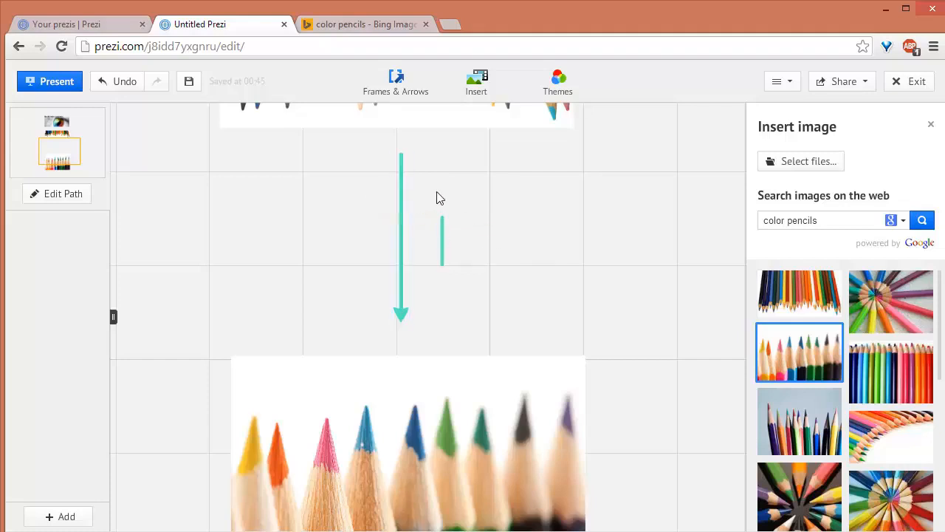
Try a thinner stroke on the vertical arrow and increase its thickness to a bolder stroke.
click(402, 167)
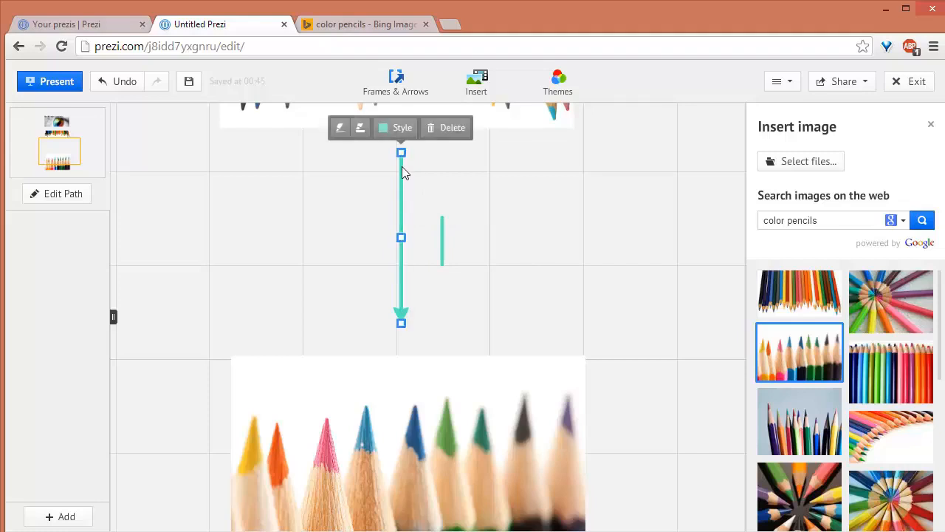
click(342, 129)
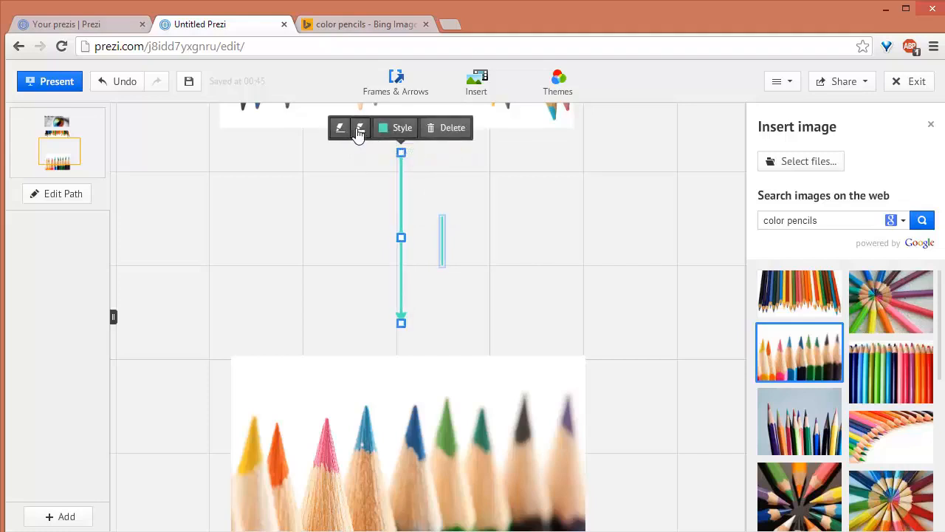
click(360, 128)
click(515, 187)
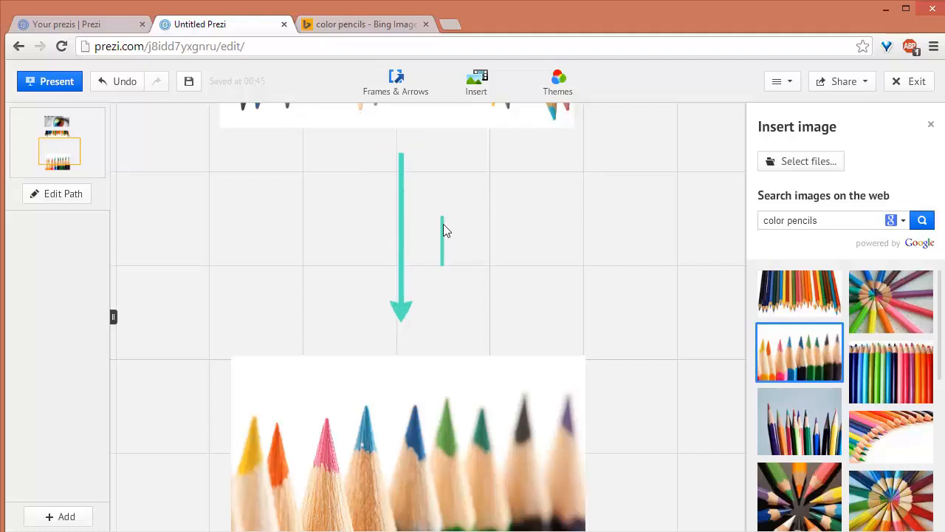
Move the short line away from the arrow, bend it into an arc, and pull its upper end out into a wide curve.
drag(440, 226, 497, 217)
click(497, 218)
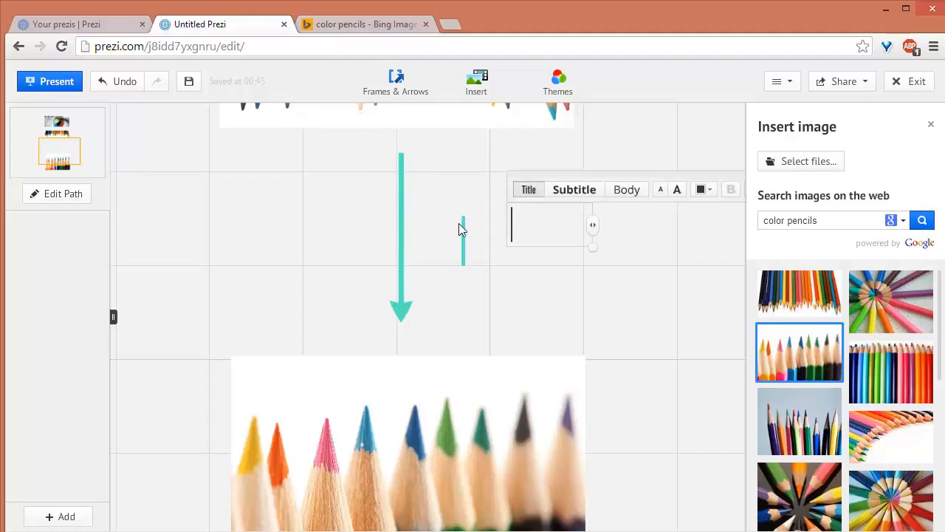
click(463, 230)
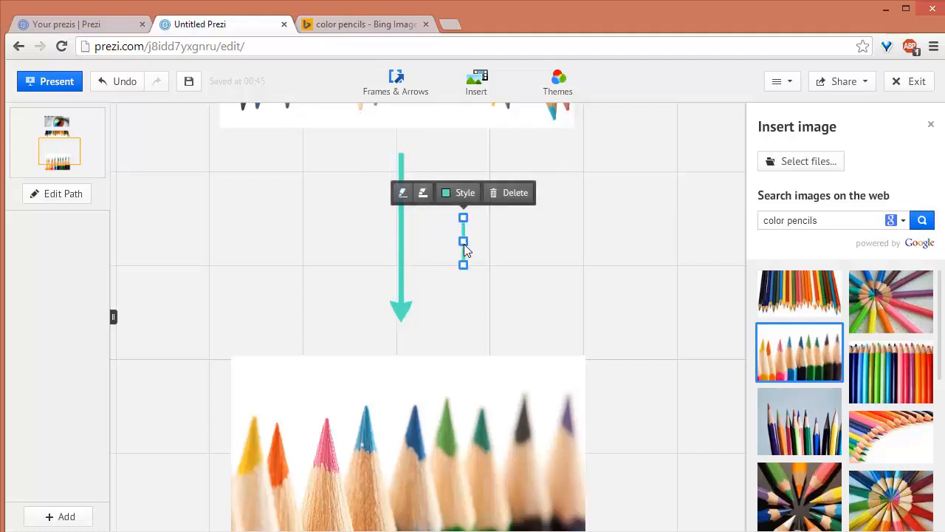
drag(463, 245, 522, 263)
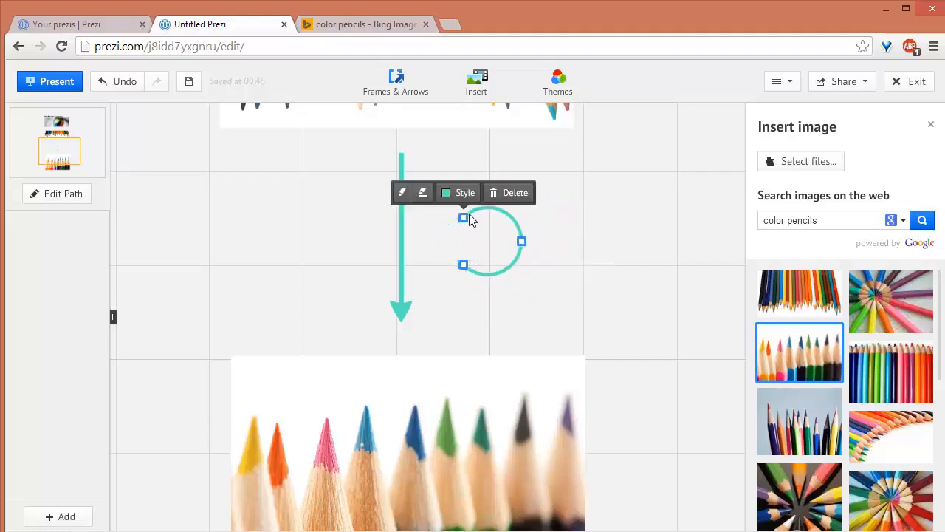
drag(468, 216, 596, 215)
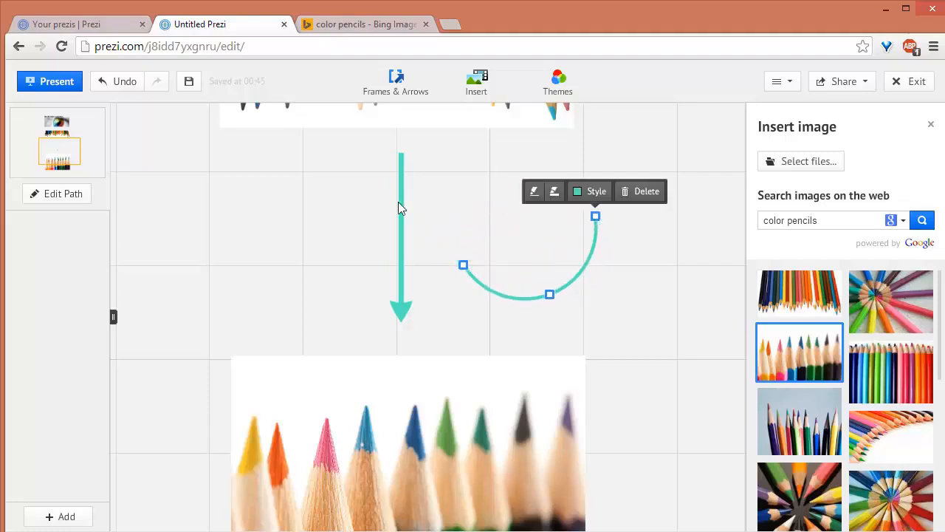
Bend the arrow into different curves, bring its start up to just below the pencils strip, and straighten it at a slight slant.
click(401, 201)
drag(402, 155, 274, 196)
drag(338, 263, 266, 336)
drag(229, 309, 369, 226)
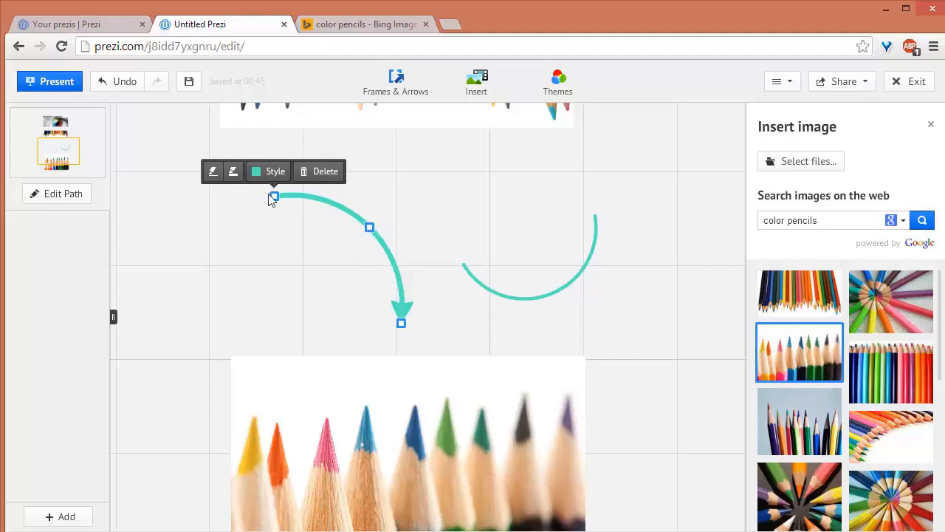
drag(275, 197, 383, 139)
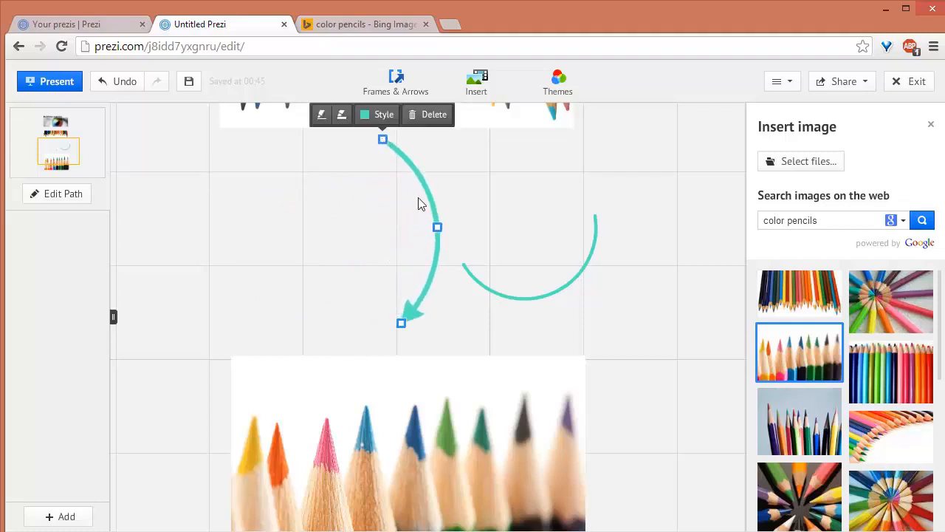
drag(436, 229, 392, 231)
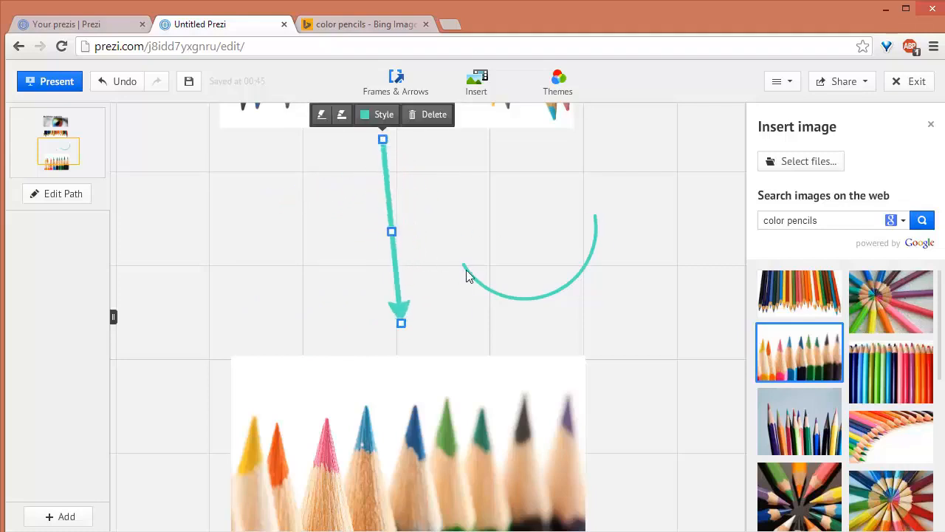
Move the curved line closer to the arrow and raise its near end to form a more even U-shaped arc.
drag(468, 271, 461, 277)
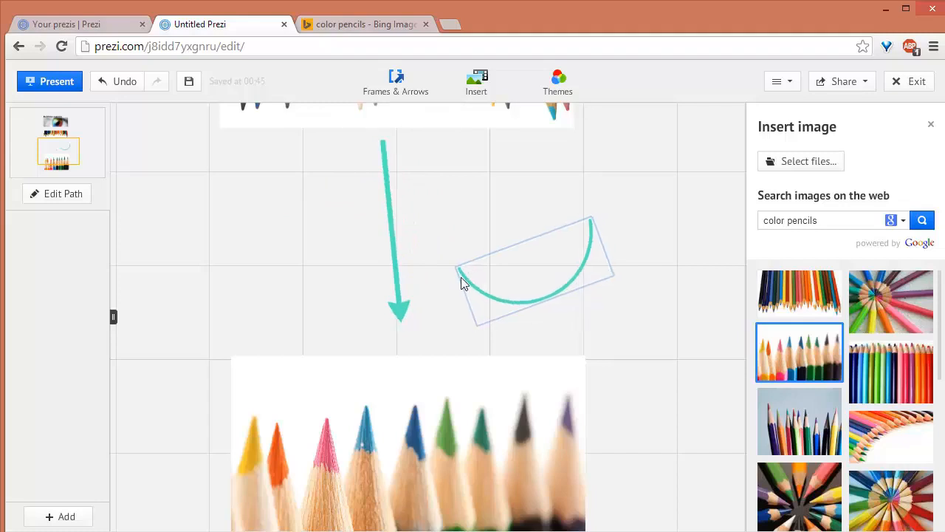
click(591, 240)
drag(591, 240, 570, 250)
drag(439, 262, 428, 233)
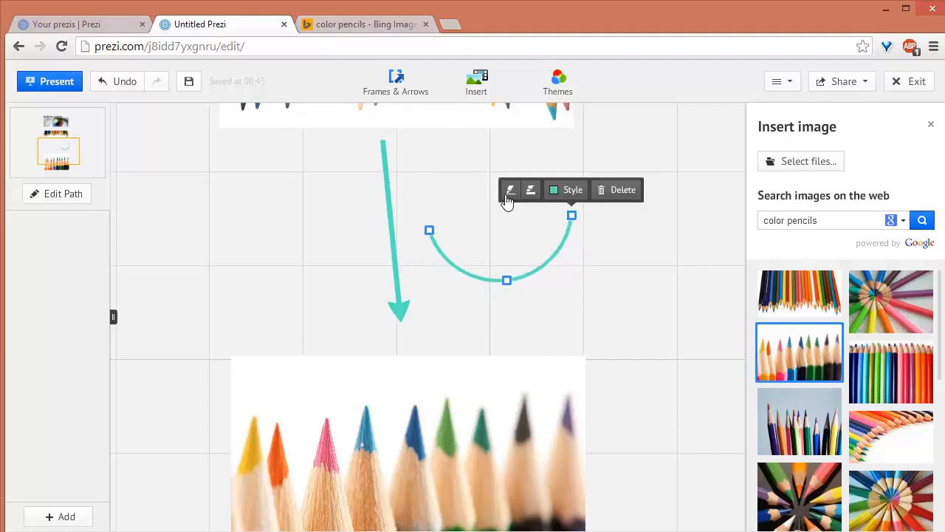
Draw two short, nearly vertical straight lines side by side within the U-shaped arc.
click(409, 96)
click(398, 226)
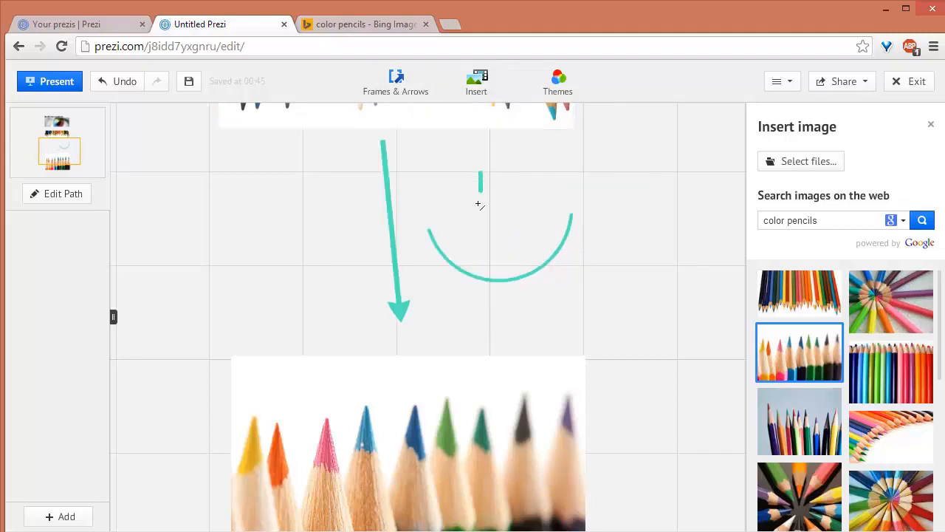
drag(479, 205, 488, 245)
click(382, 91)
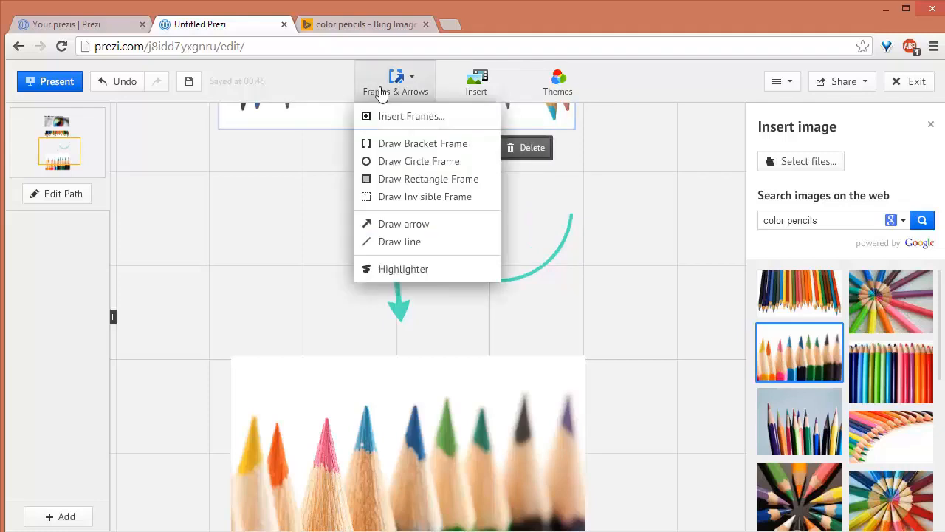
click(387, 243)
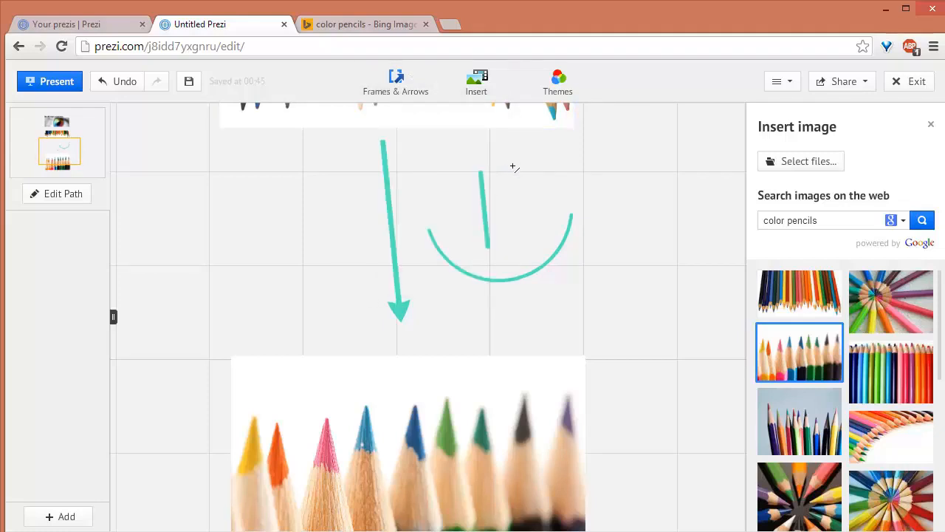
drag(514, 167, 518, 246)
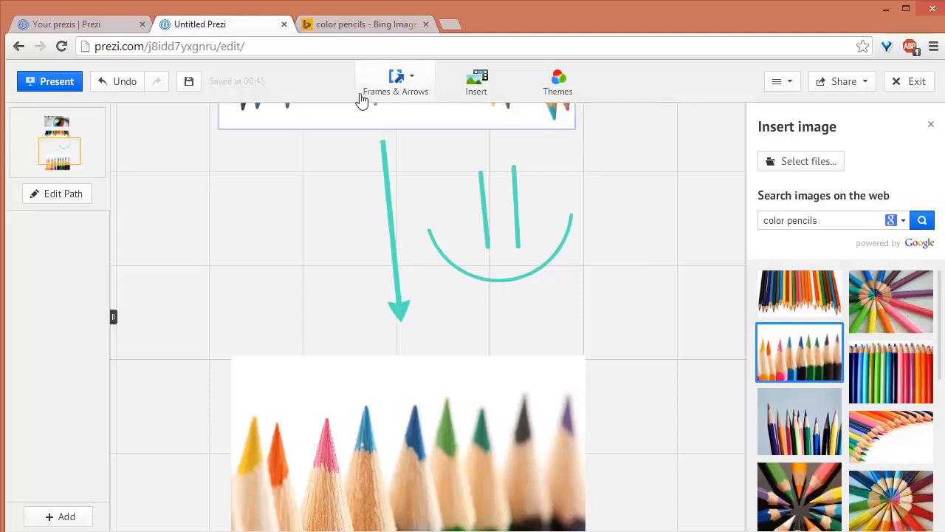
Insert the video file "10 Seconds Of Nyan Cat.mp4" from the desktop into the Prezi.
click(501, 100)
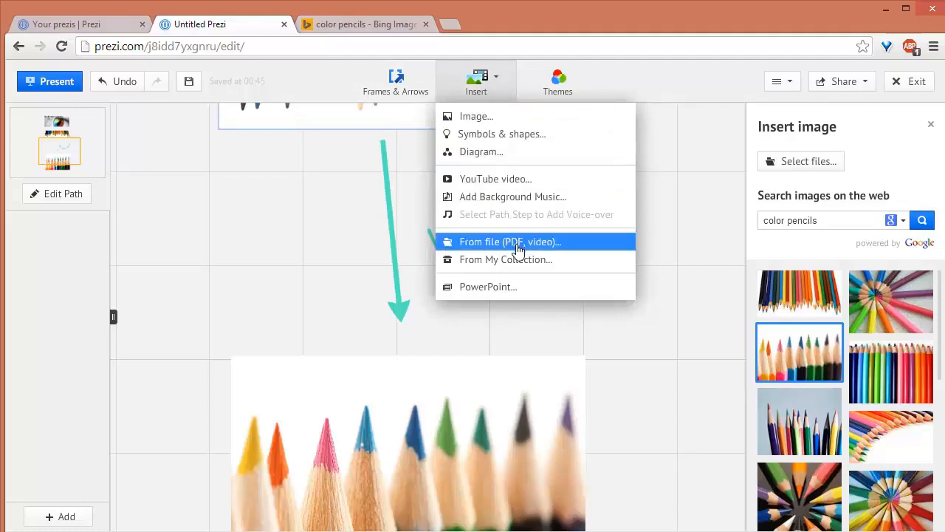
click(577, 248)
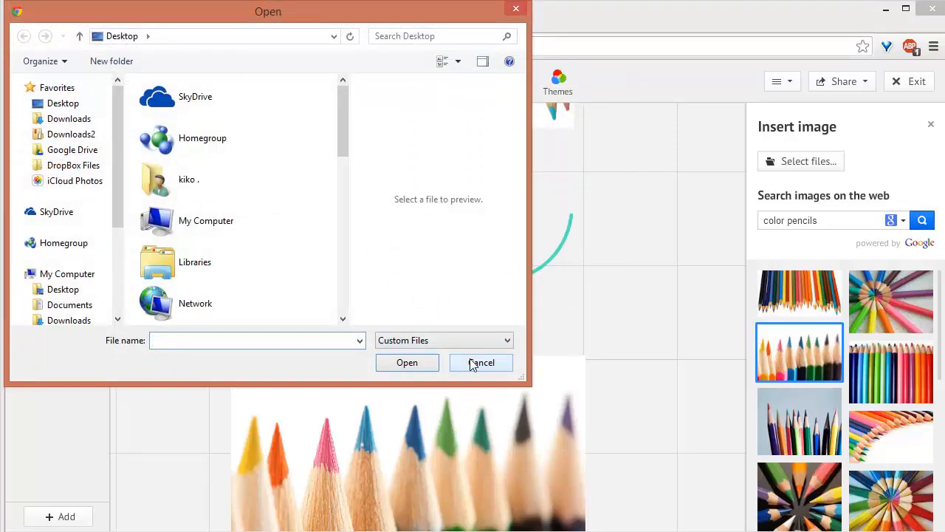
text(10)
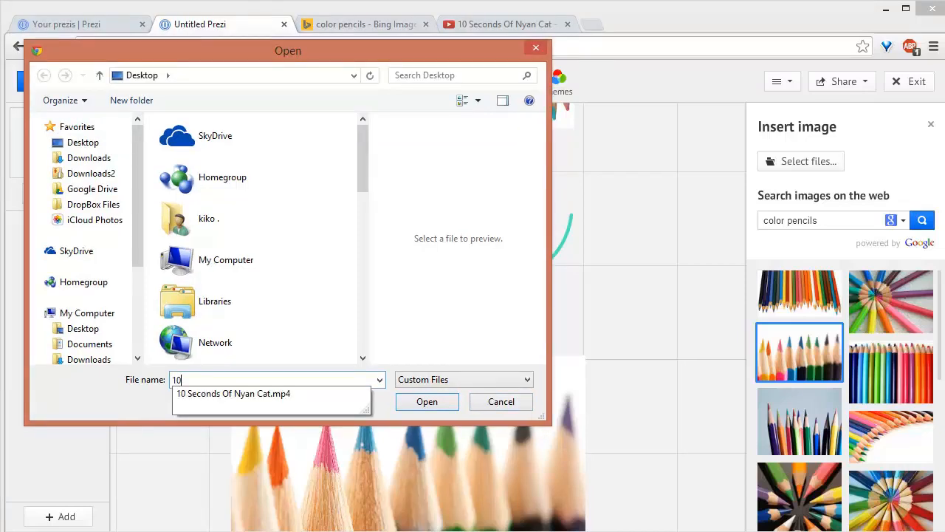
key(Down)
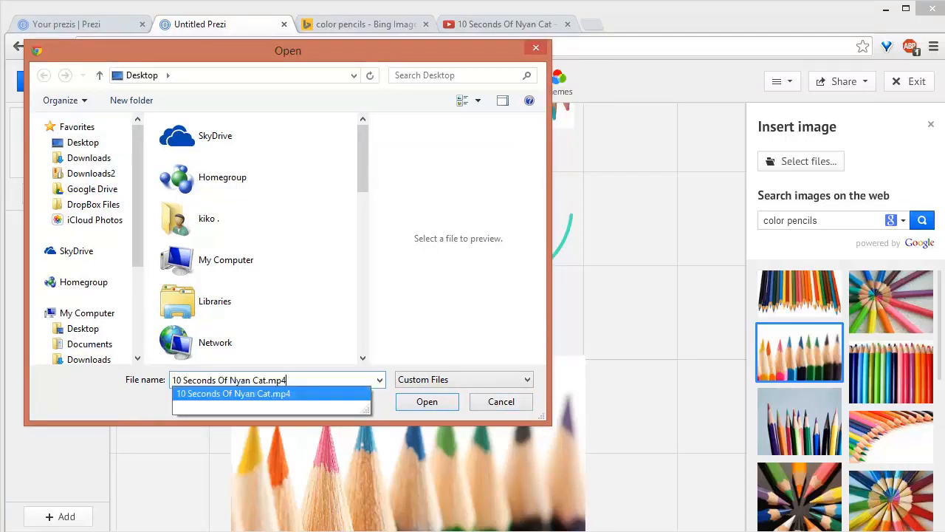
key(Return)
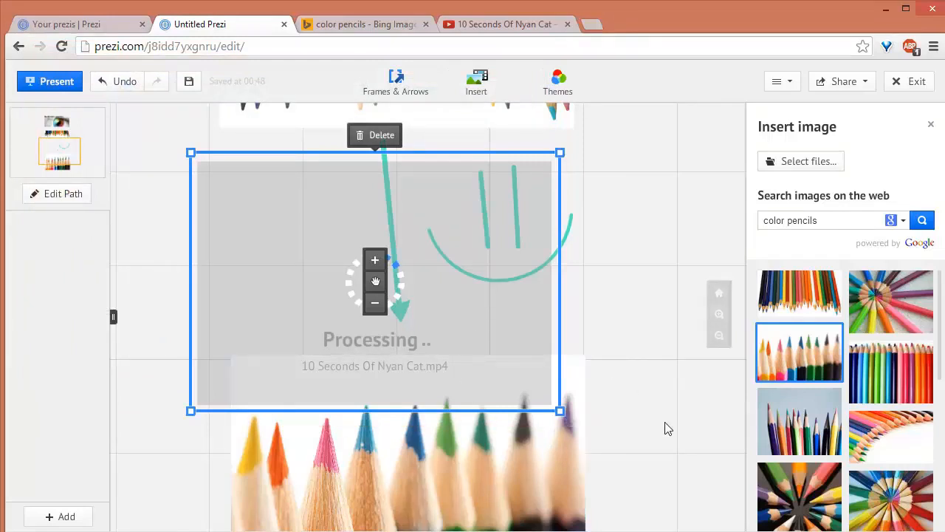
Move the processing video placeholder off the drawn lines to the empty canvas to the right of the large pencils image.
drag(665, 429, 559, 333)
drag(297, 204, 604, 342)
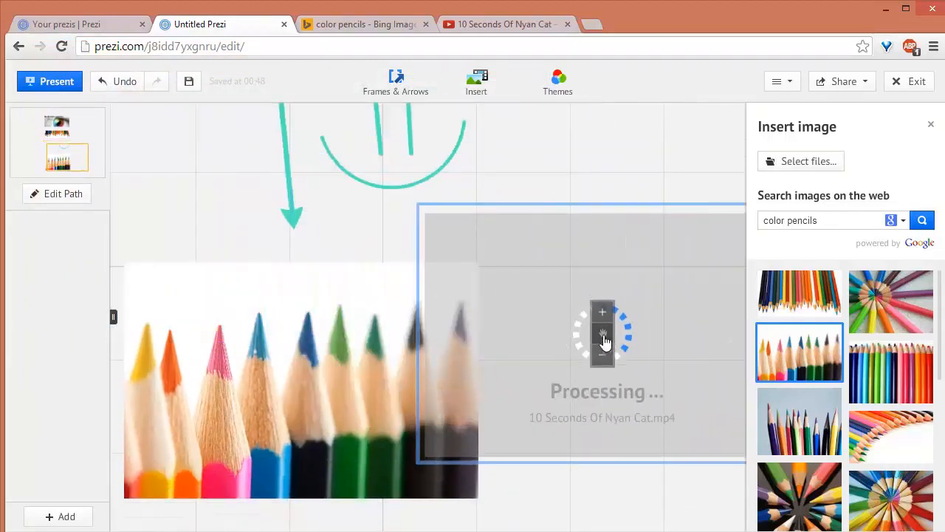
drag(590, 439, 566, 217)
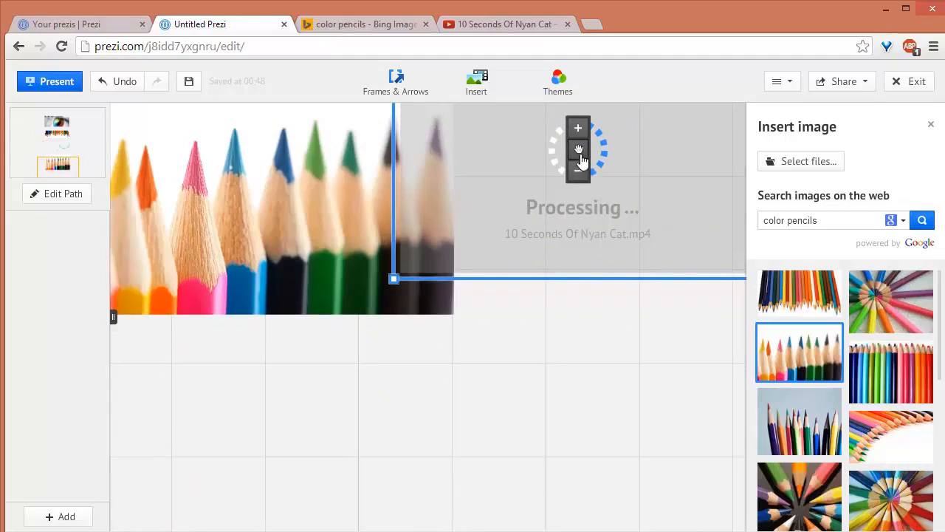
drag(581, 156, 299, 438)
drag(543, 408, 665, 267)
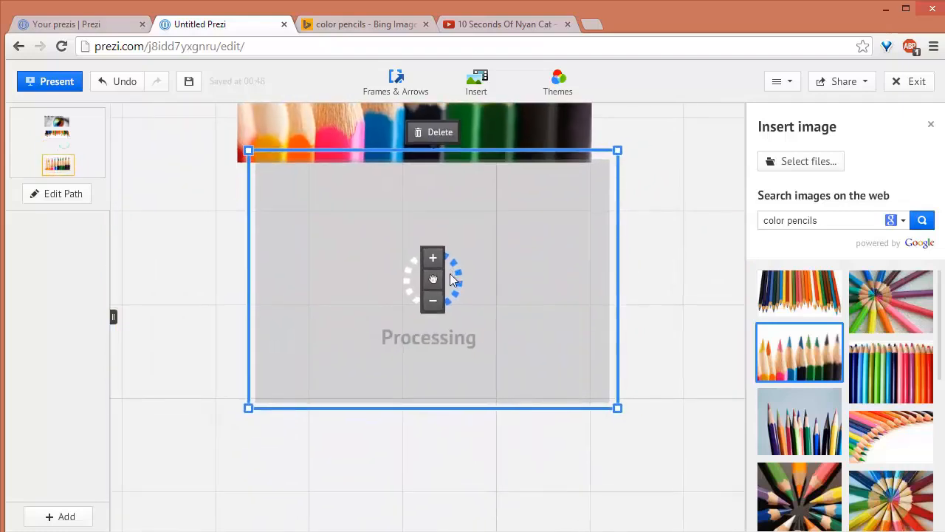
drag(452, 279, 713, 272)
drag(354, 319, 147, 427)
drag(493, 380, 602, 188)
drag(418, 406, 282, 497)
drag(455, 275, 501, 247)
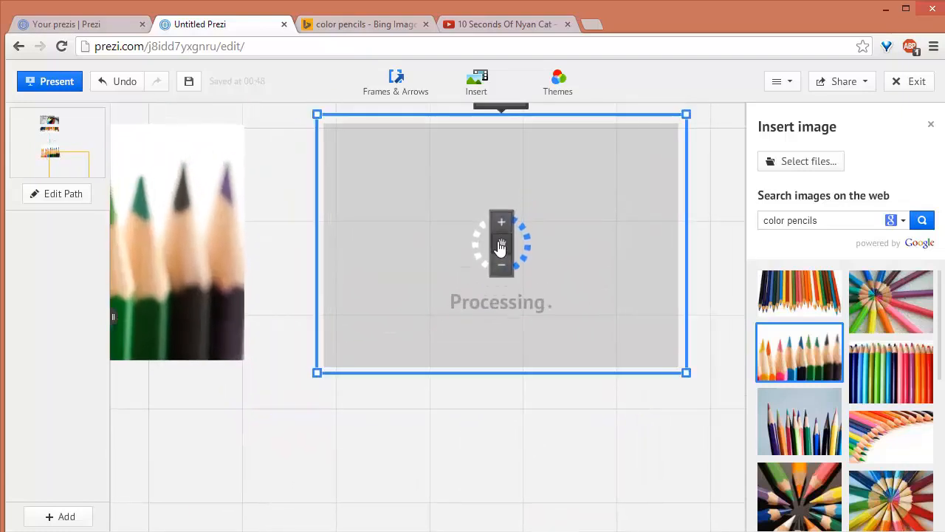
Move the loaded Nyan Cat video off the pencils image so a clear gap separates them.
click(500, 451)
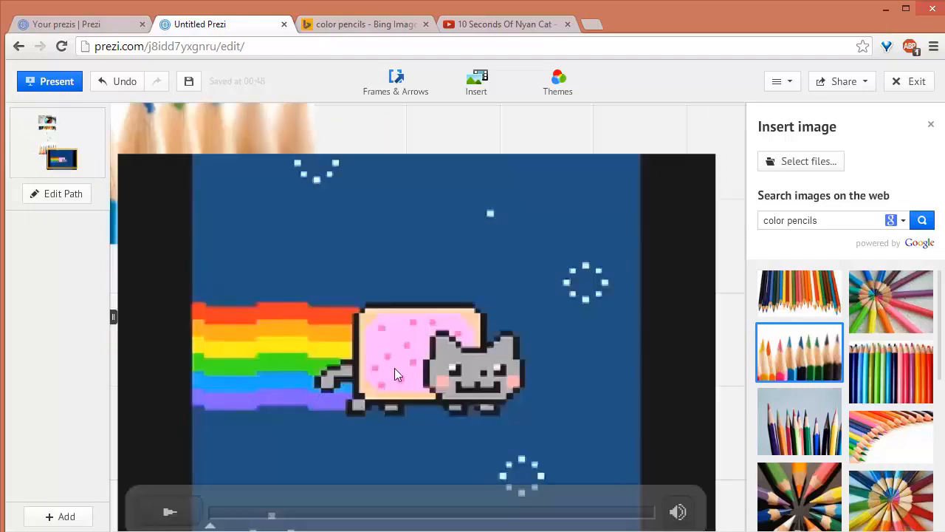
click(501, 364)
click(446, 418)
scroll(442, 417, down, 2)
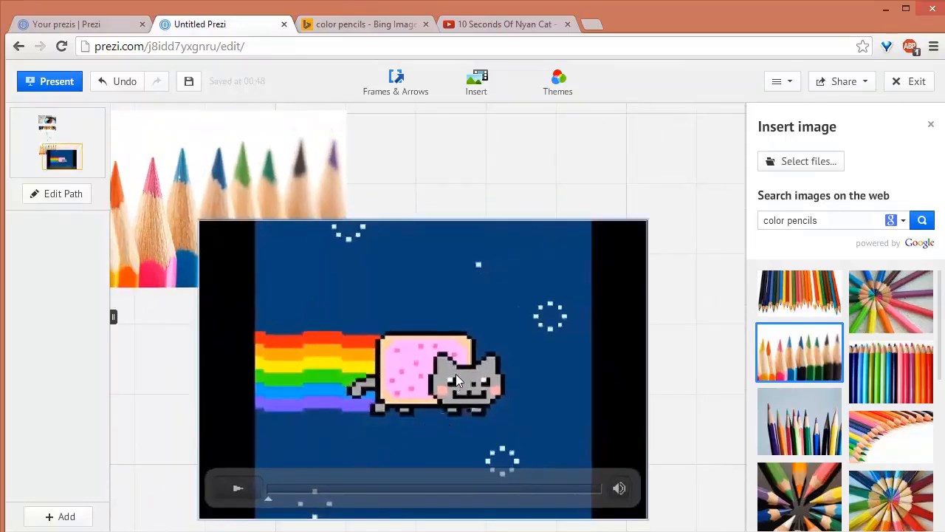
drag(358, 395, 609, 297)
mouse_move(314, 437)
mouse_down()
mouse_move(598, 380)
mouse_move(614, 282)
mouse_move(575, 387)
mouse_up()
click(298, 400)
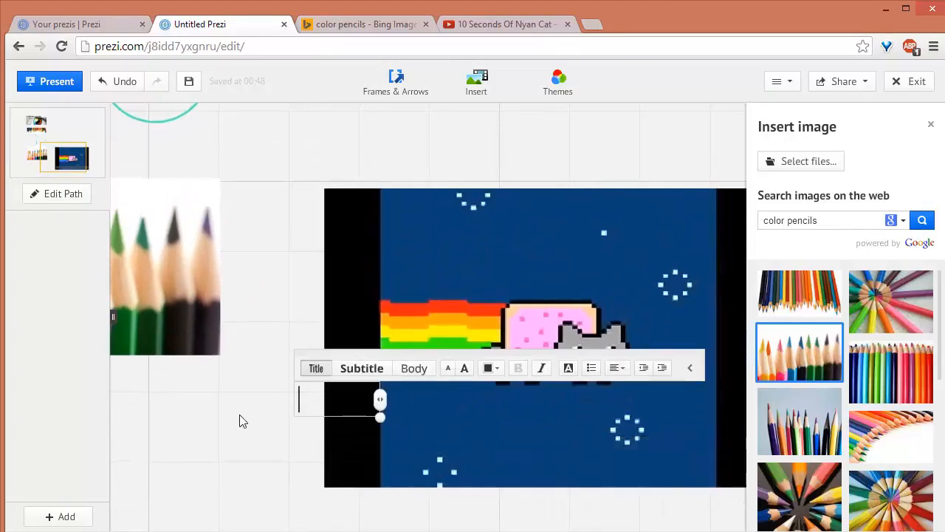
Reposition the Nyan Cat video farther to the right of the pencils image.
click(560, 302)
click(561, 302)
drag(553, 339, 640, 306)
drag(253, 396, 50, 426)
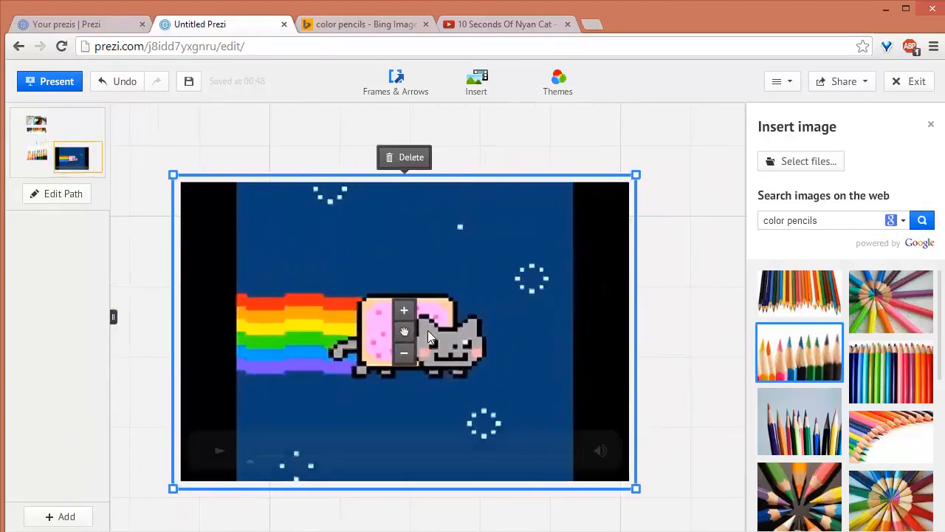
drag(467, 326, 564, 318)
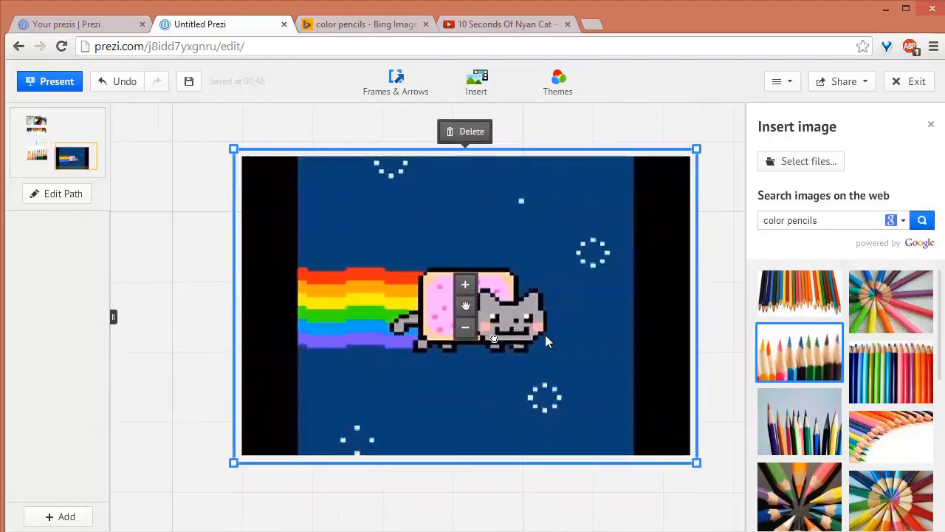
Shift the video slightly farther from the pencils image and play it on the canvas.
click(718, 335)
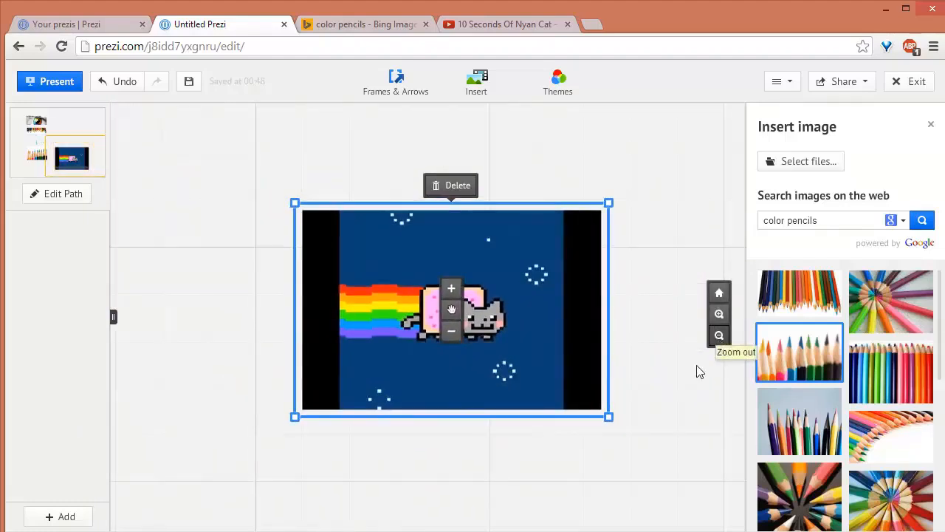
click(660, 404)
mouse_move(229, 447)
mouse_down()
mouse_move(477, 384)
mouse_move(455, 502)
mouse_move(253, 364)
mouse_up()
drag(665, 276, 608, 286)
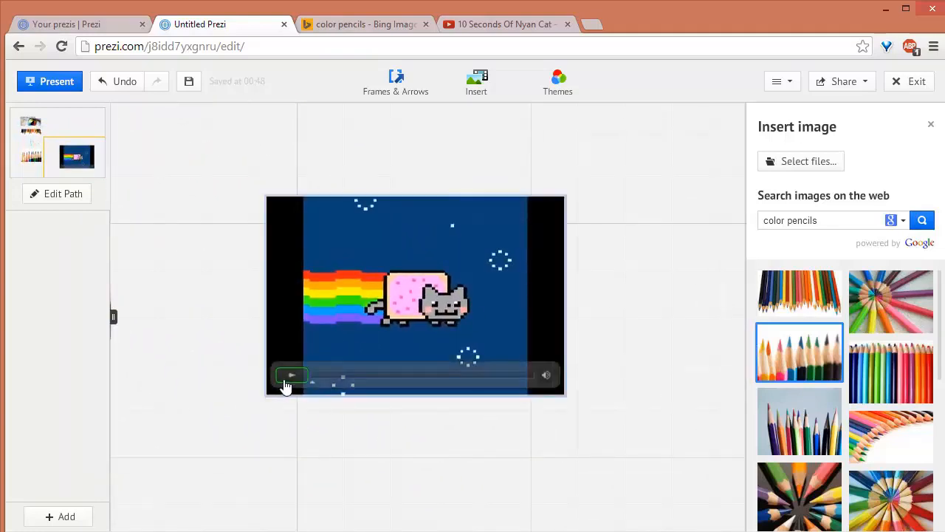
click(289, 378)
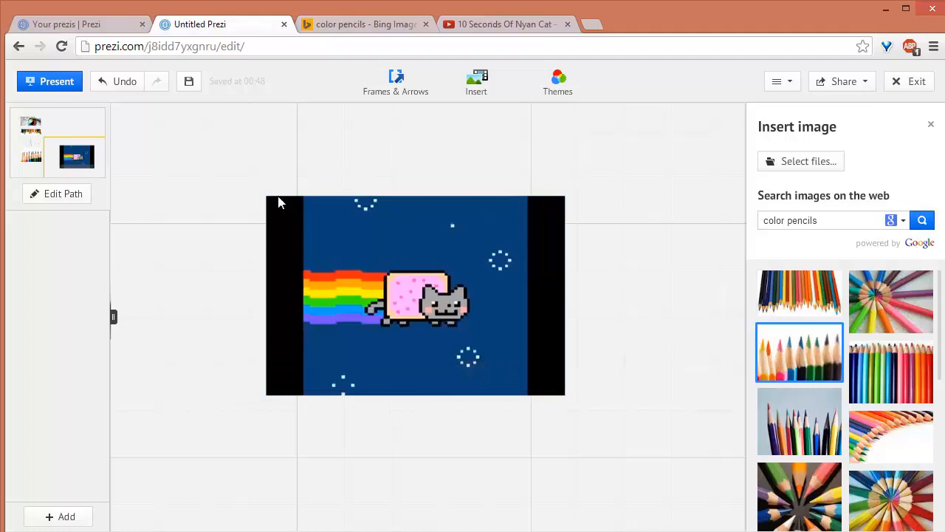
mouse_move(422, 259)
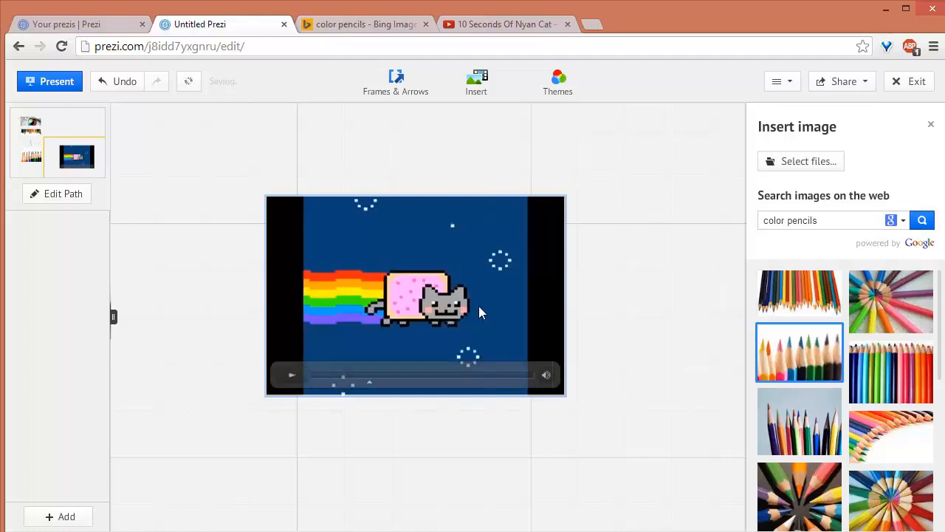
Begin inserting a YouTube video and copy the web address of the open "10 Seconds Of Nyan Cat - Original!! :D" YouTube page.
click(463, 89)
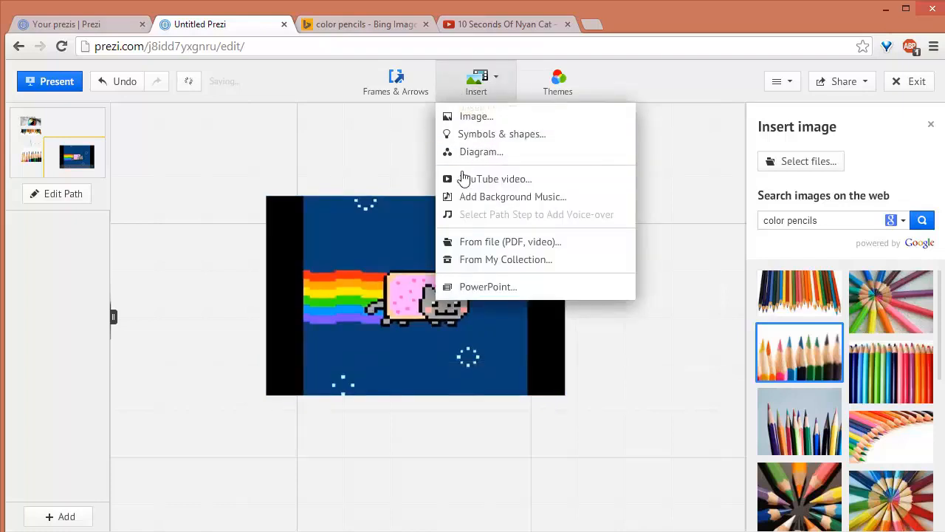
click(463, 180)
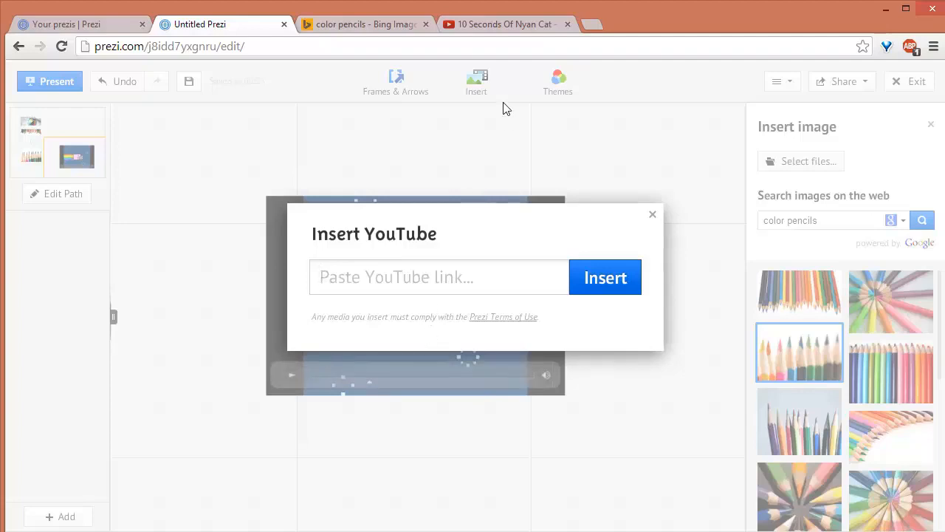
click(502, 26)
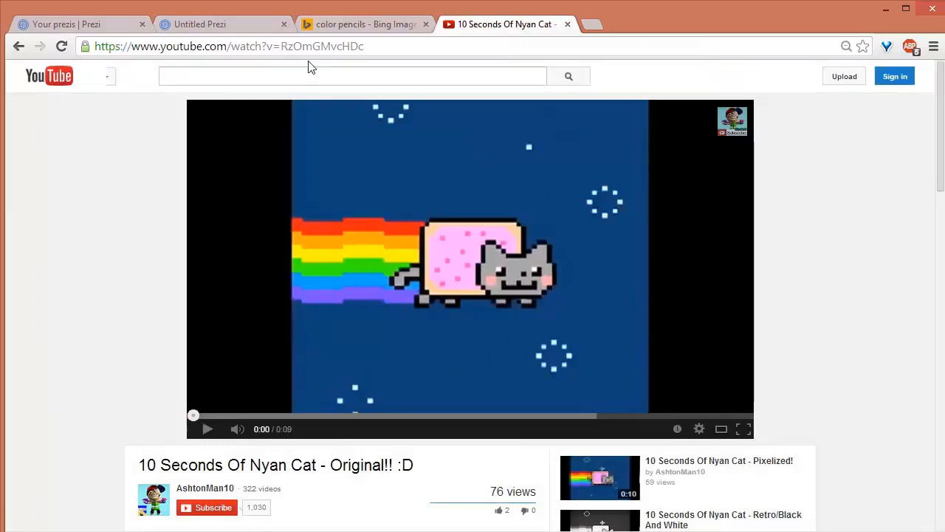
click(376, 45)
right_click(354, 46)
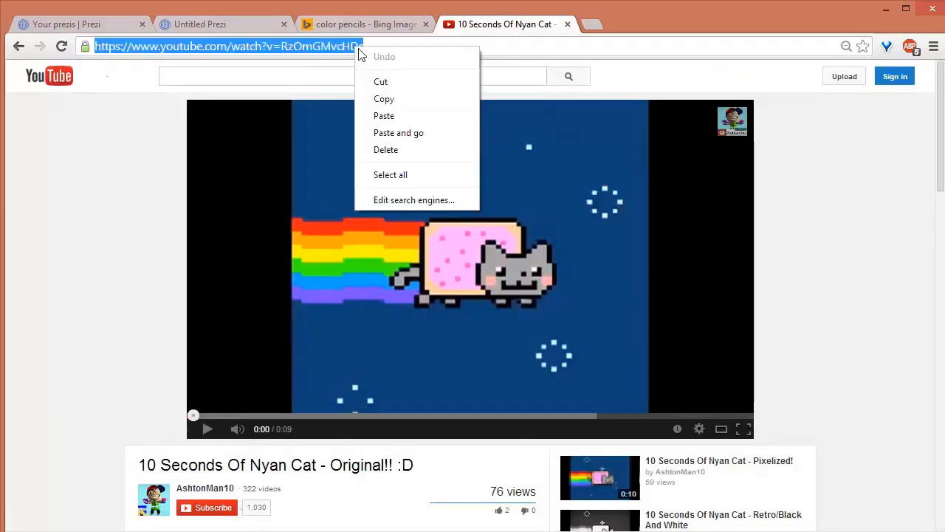
click(378, 98)
Return to the Untitled Prezi, paste the copied link as the YouTube source, and insert the video.
click(239, 25)
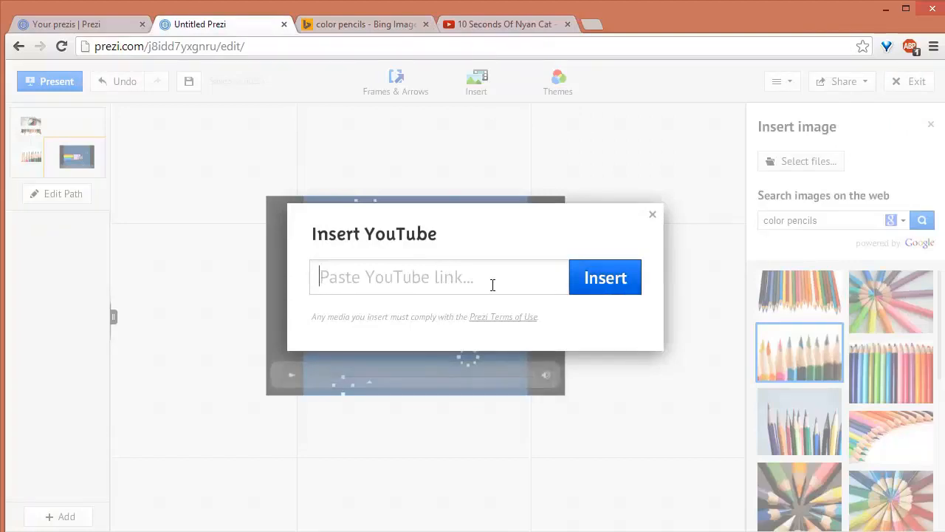
right_click(423, 279)
click(452, 392)
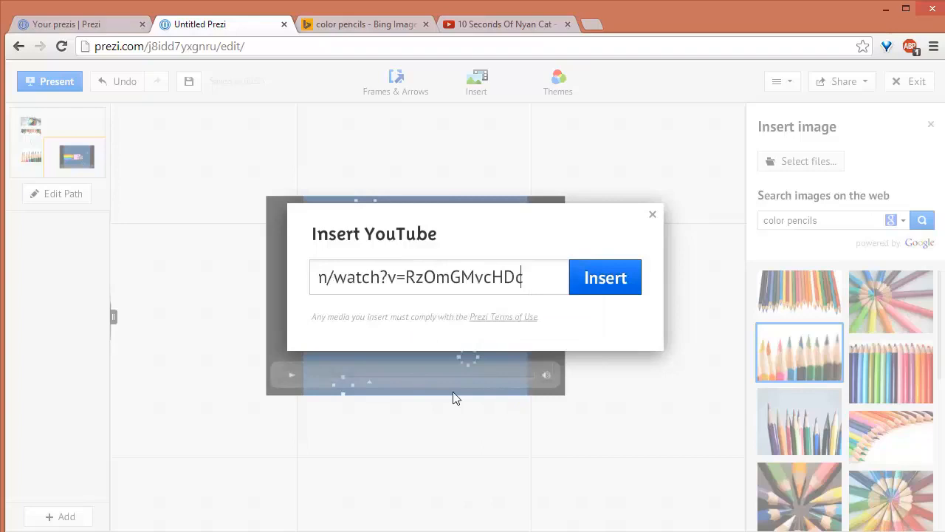
click(635, 278)
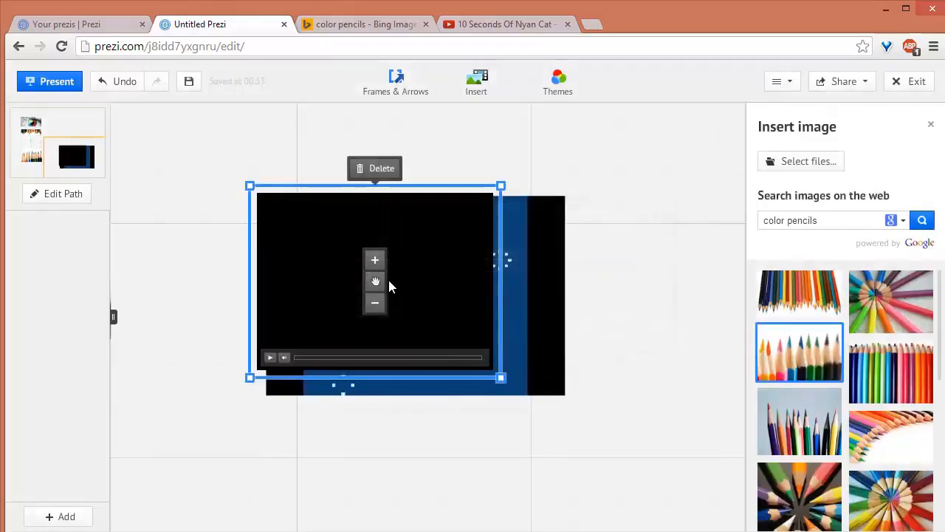
Move the YouTube video to the right of the uploaded video, leaving a gap between them.
drag(388, 279, 690, 282)
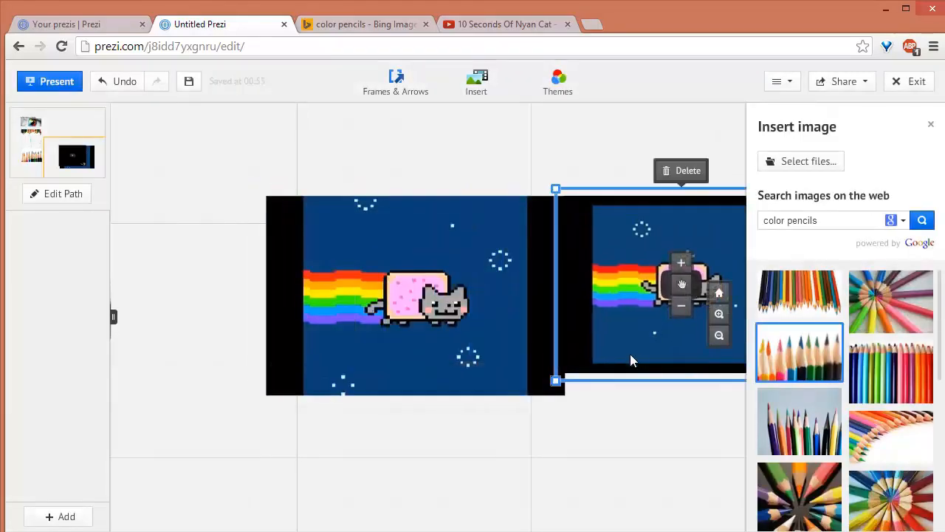
drag(509, 281, 602, 292)
click(599, 429)
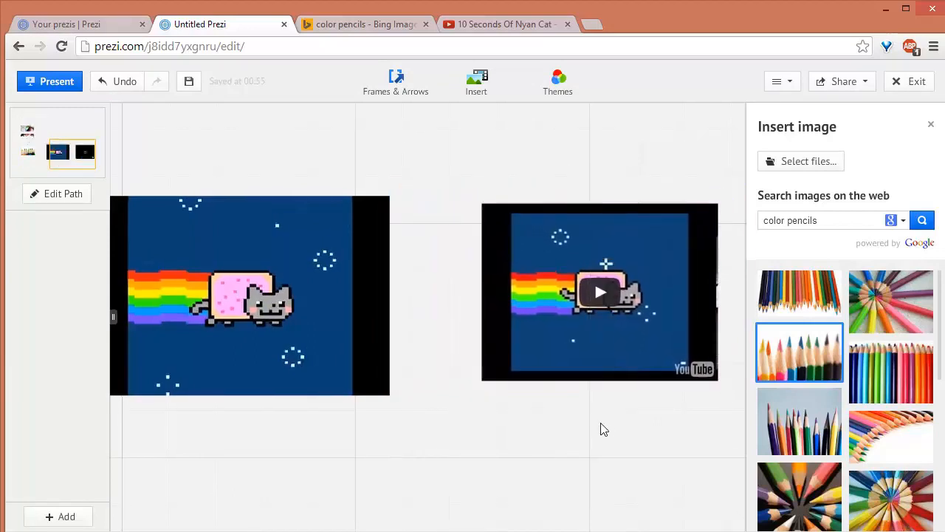
Play the embedded YouTube video on the canvas and pause it.
click(604, 294)
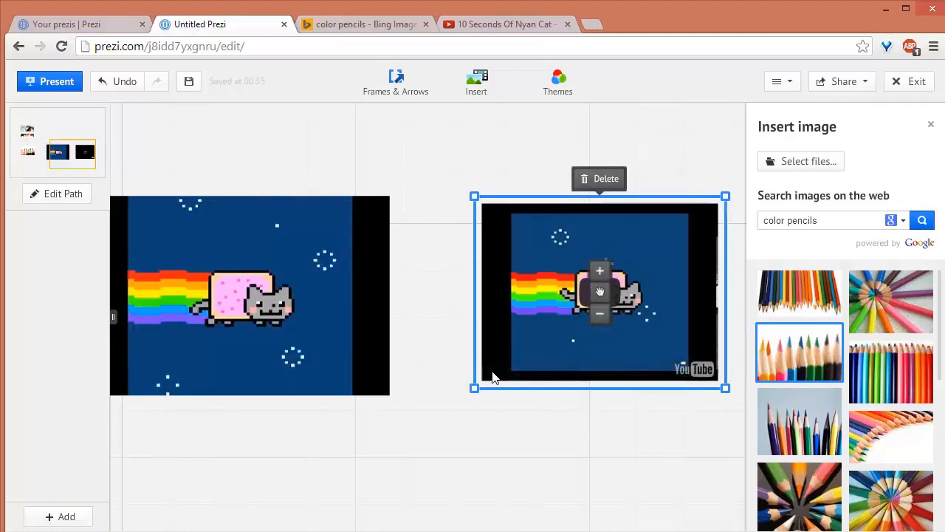
drag(567, 444, 455, 454)
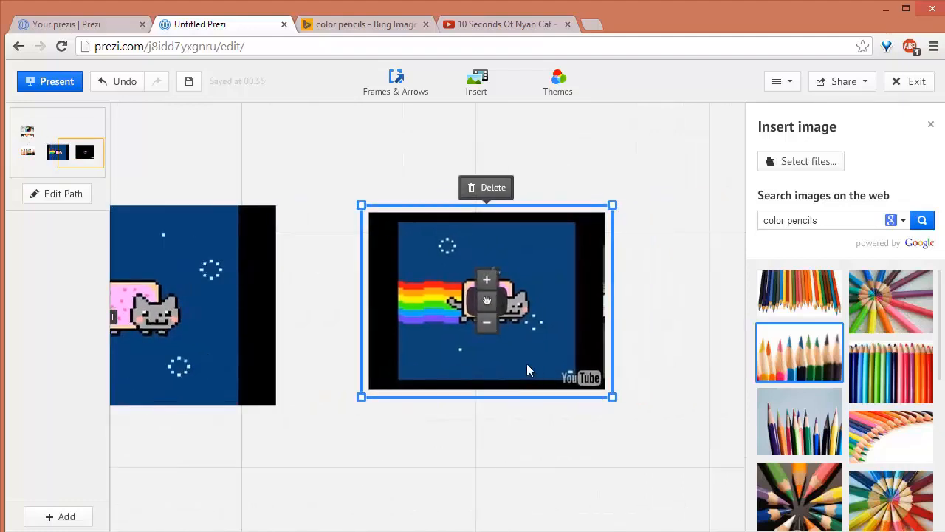
scroll(504, 318, up, 2)
click(340, 399)
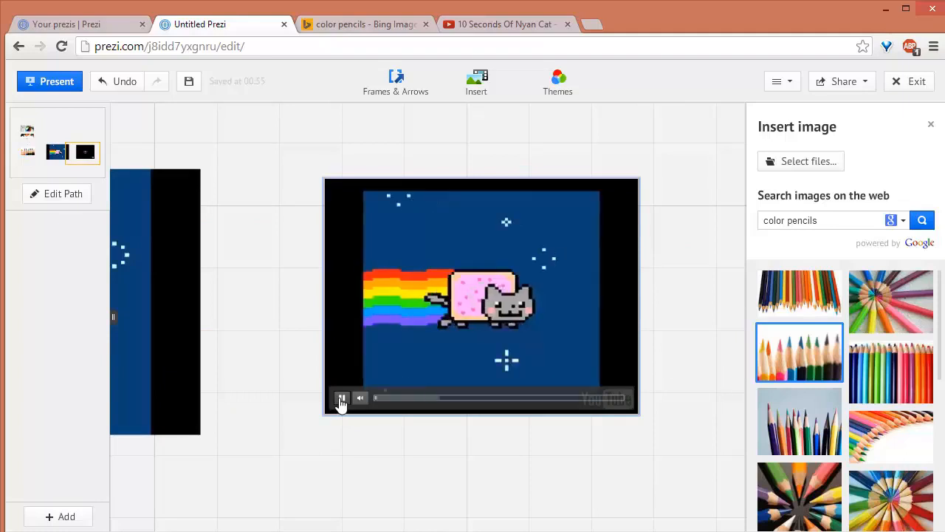
click(341, 399)
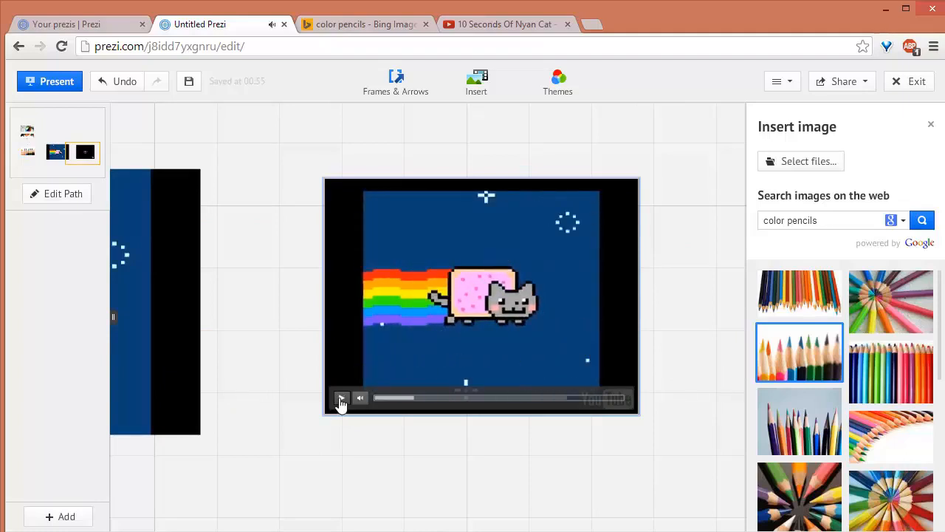
Resume playback of the embedded YouTube video and pause it again.
click(341, 400)
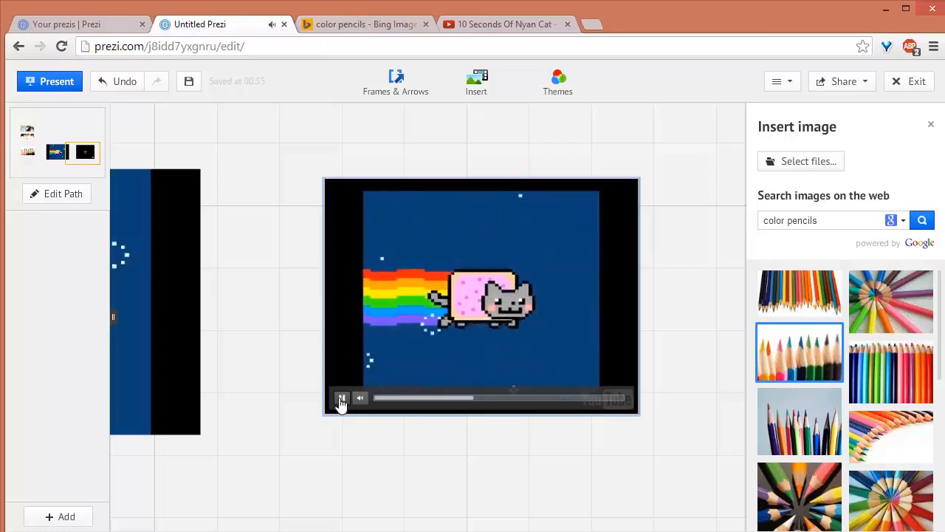
click(341, 400)
Open the symbols and shapes library, show an empty canvas area below the videos, and choose the Shapes style.
drag(300, 478, 673, 387)
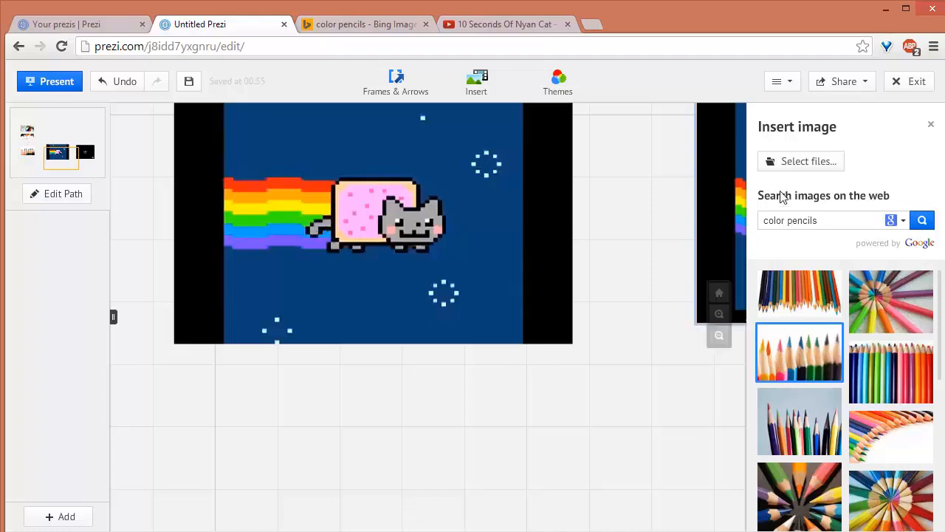
click(399, 83)
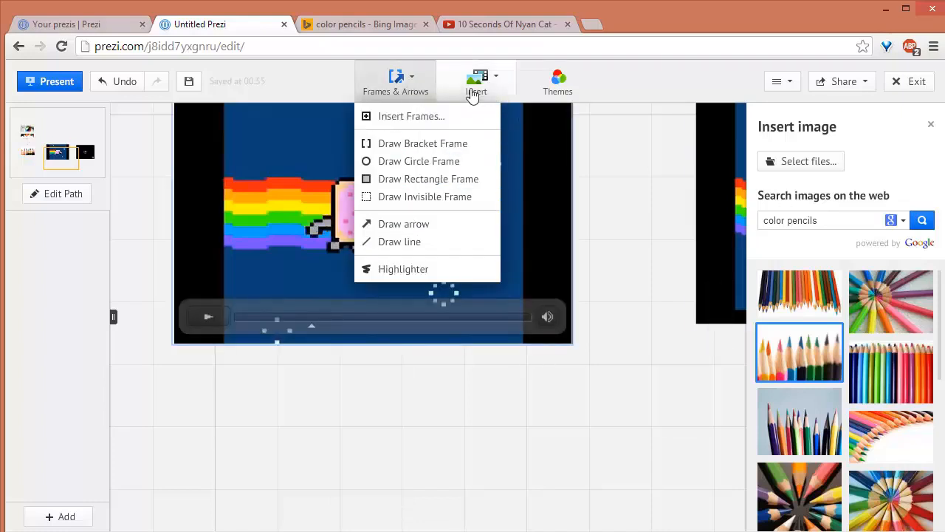
click(495, 87)
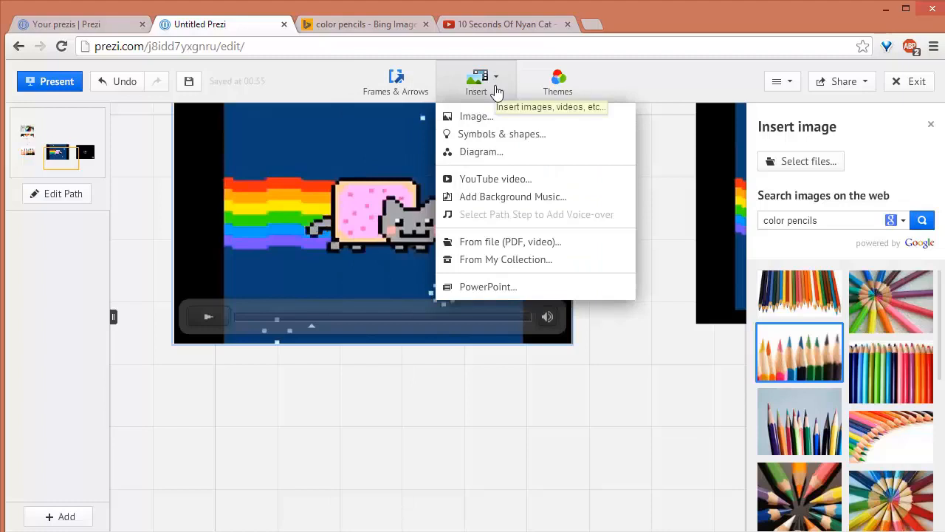
click(507, 136)
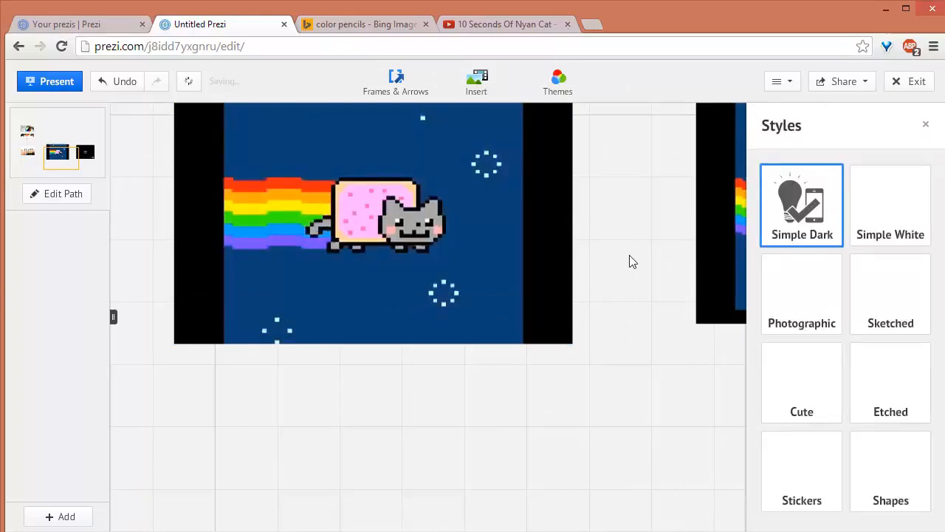
drag(621, 440, 615, 209)
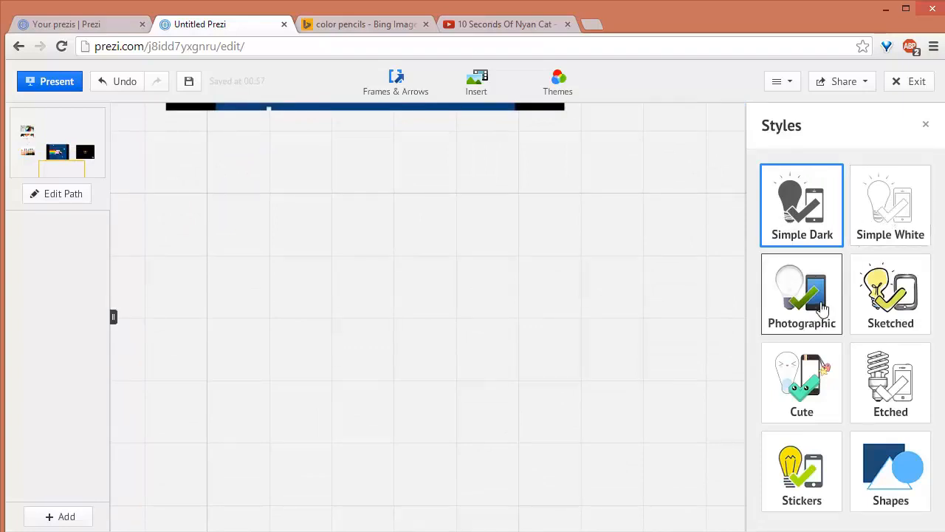
click(877, 481)
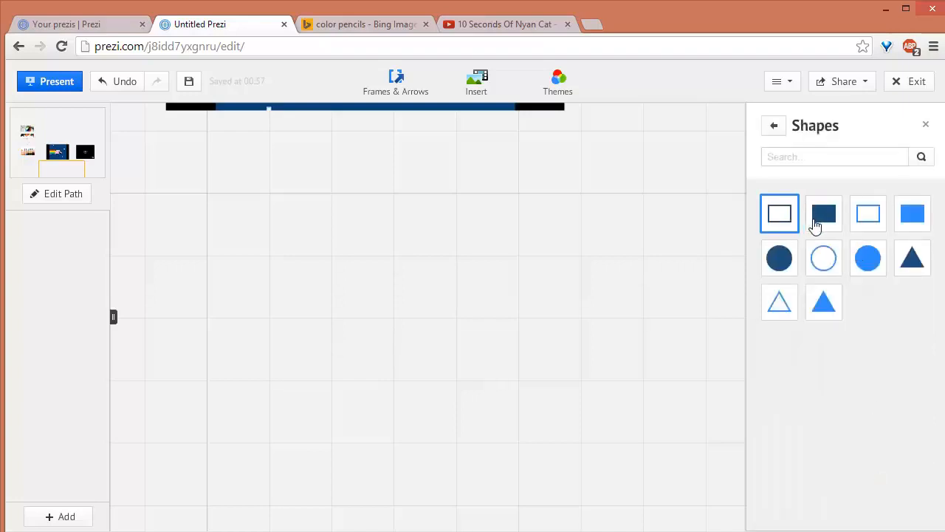
Place two teal filled rectangles, a grey circle and a grey triangle on the empty canvas below the uploaded video.
drag(813, 222, 255, 296)
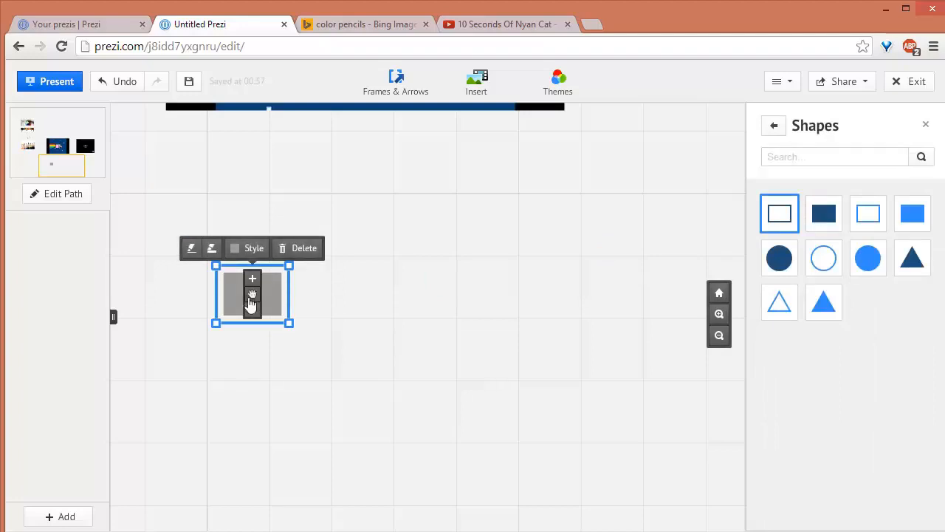
click(245, 247)
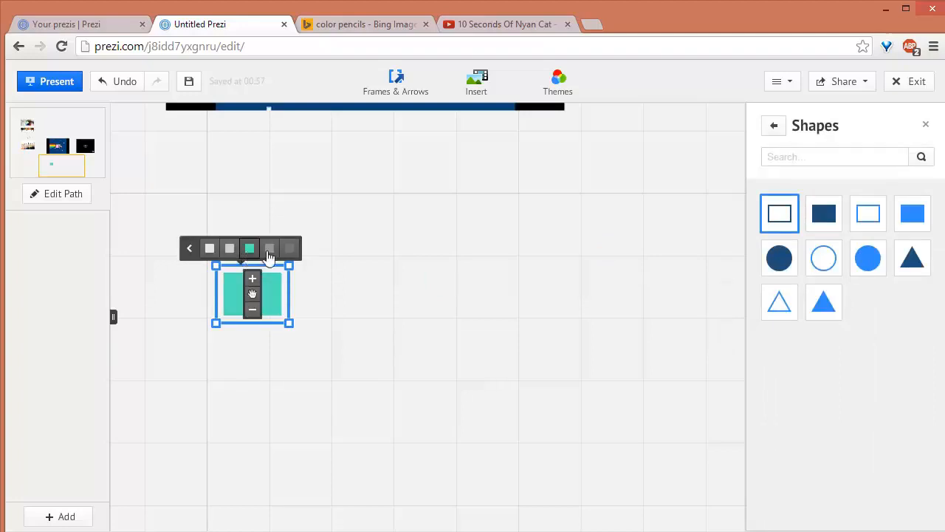
click(190, 251)
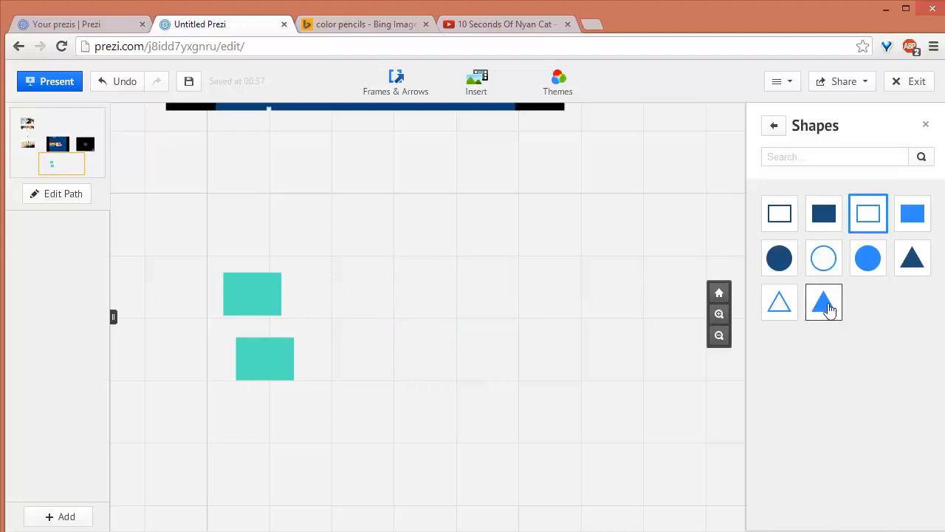
drag(830, 307, 402, 391)
click(539, 320)
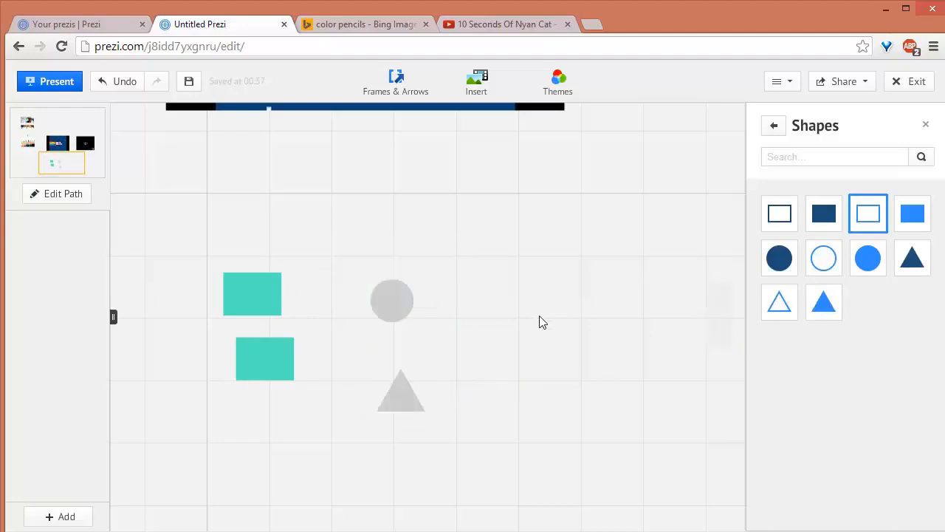
Return to the symbol styles, then select the rectangles, circle and triangle together and delete them.
click(769, 129)
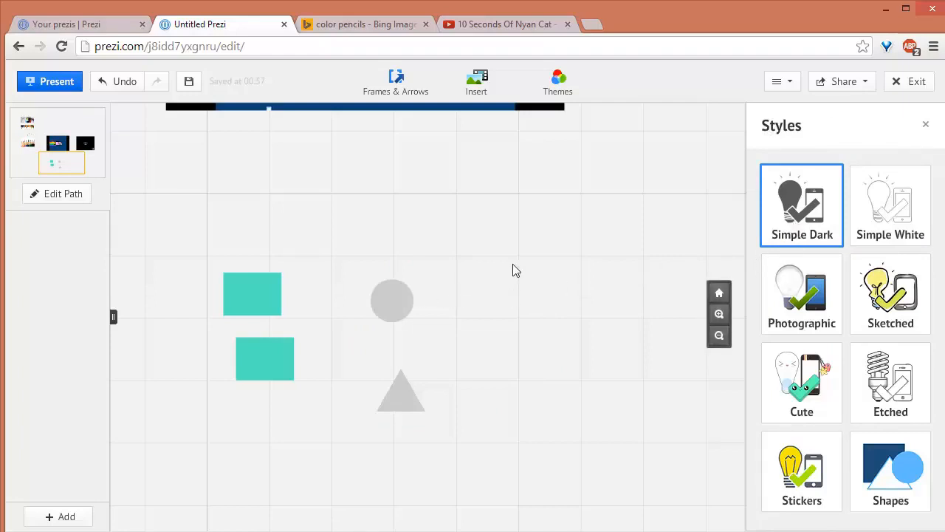
drag(521, 238, 190, 458)
key(Delete)
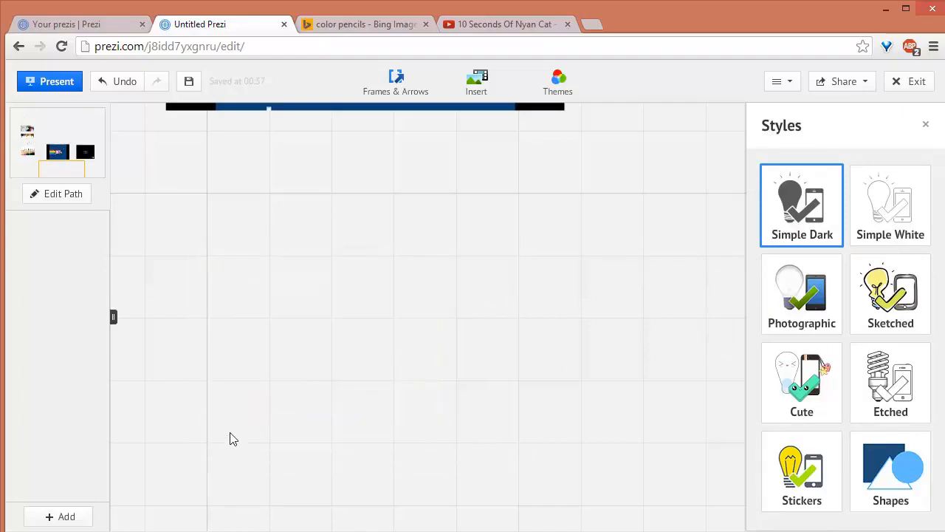
Place the Facebook, Twitter and banknote symbols from the Simple Dark style on the canvas below the videos.
click(819, 206)
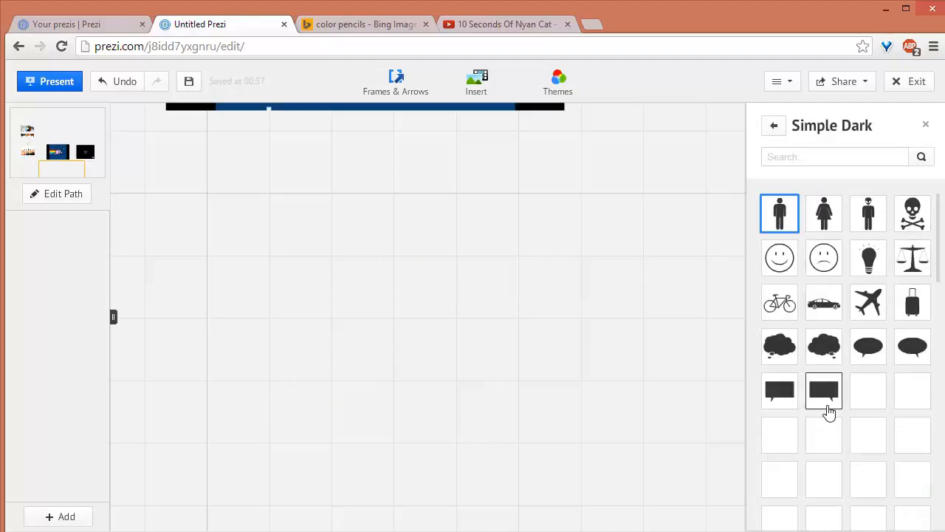
scroll(864, 395, down, 3)
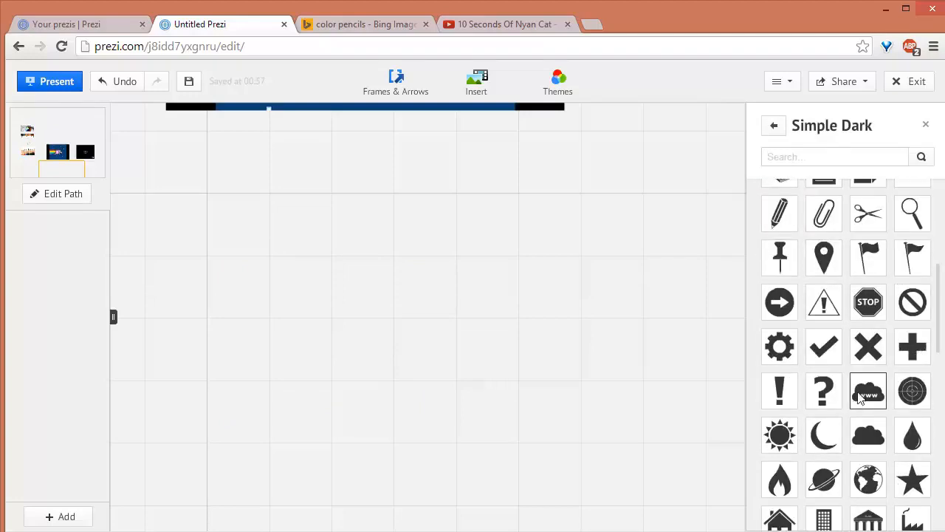
scroll(860, 397, down, 3)
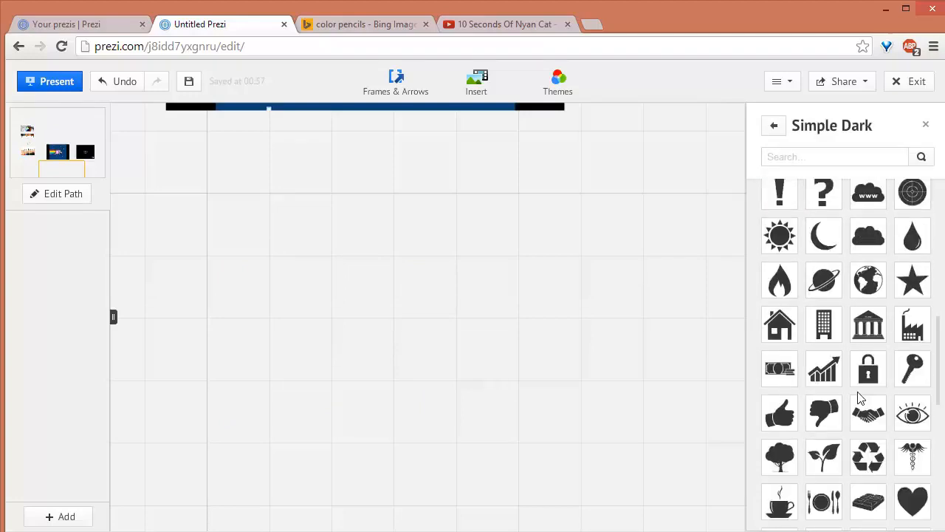
scroll(861, 399, down, 2)
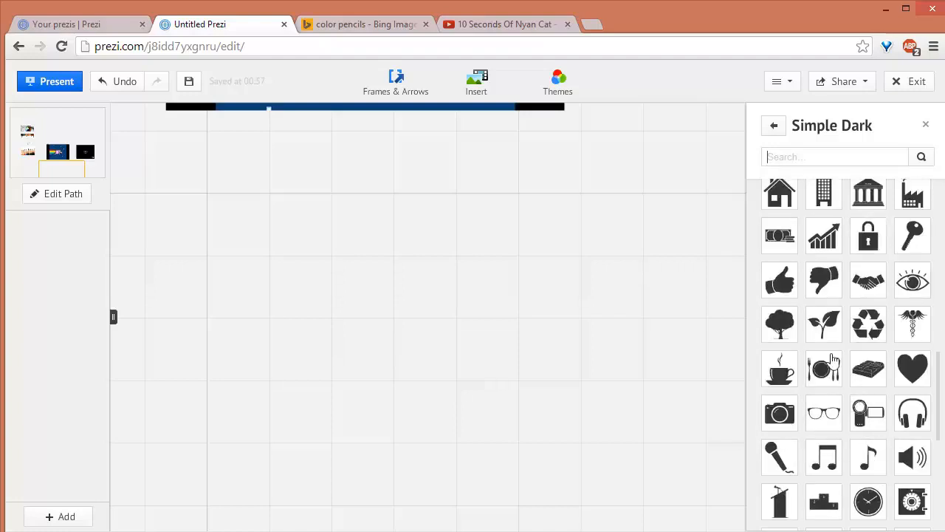
scroll(859, 448, down, 3)
scroll(854, 448, up, 2)
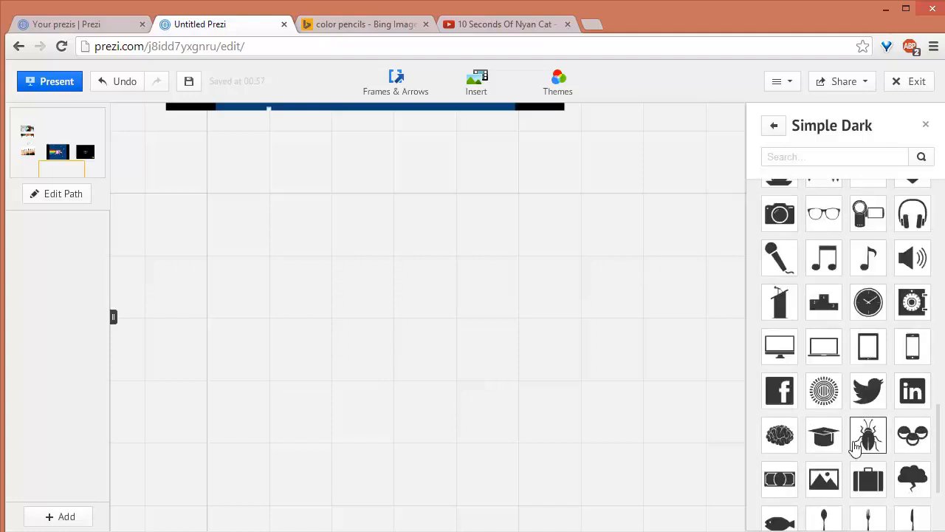
drag(780, 390, 353, 362)
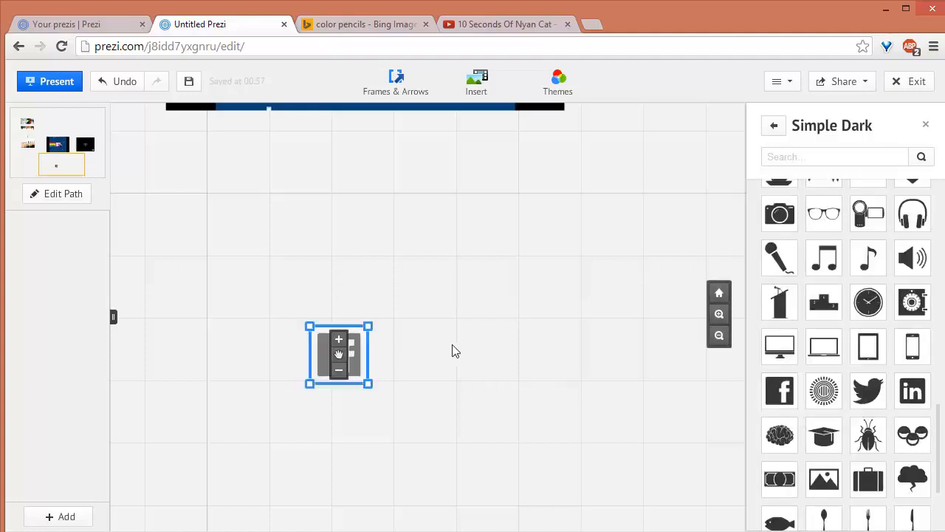
drag(866, 391, 440, 362)
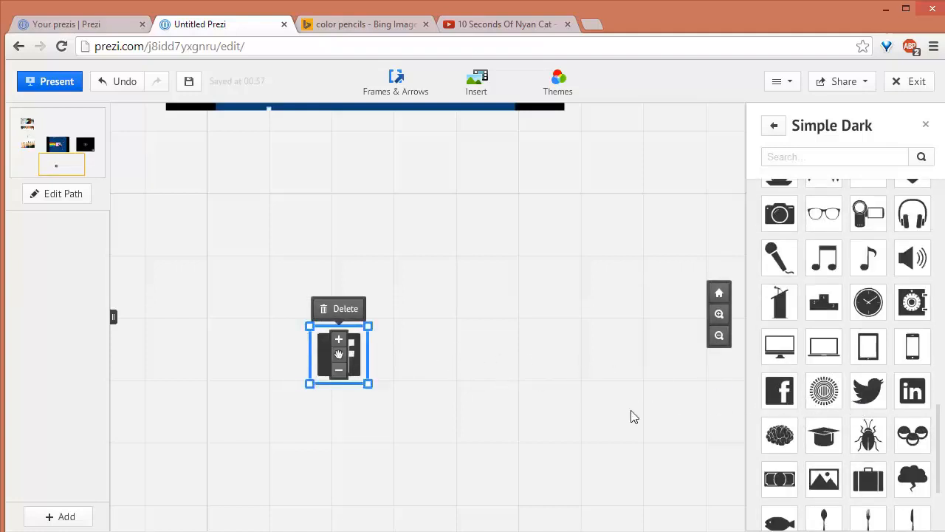
drag(781, 495, 373, 462)
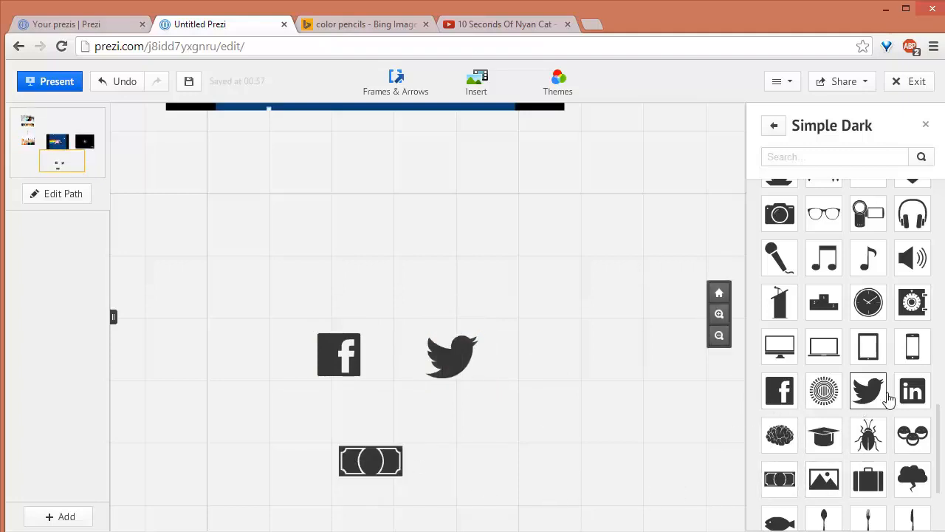
Add the smartphone, desktop monitor and laptop symbols in a column to the right of the Twitter bird.
drag(911, 353, 585, 357)
click(780, 346)
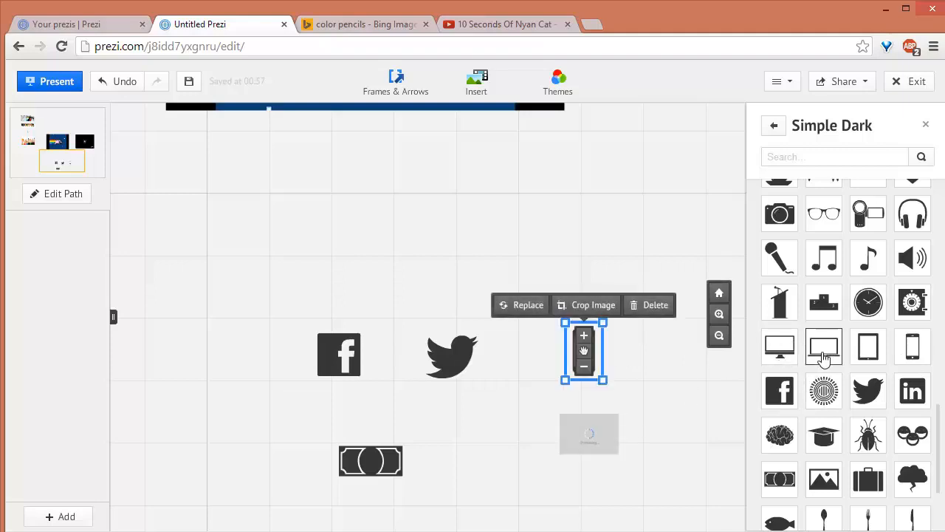
click(823, 346)
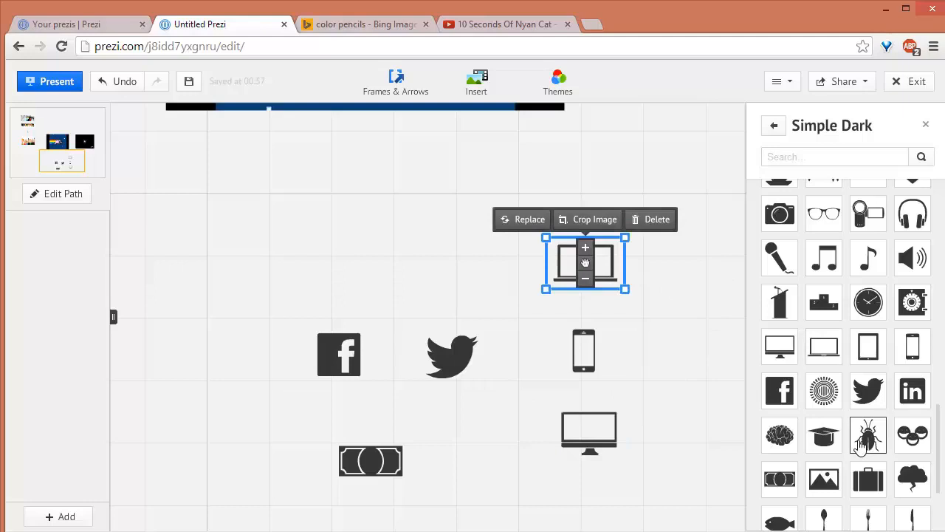
Place the banknote-with-coins symbol beside the banknote and the rising chart symbol just above the Twitter bird.
scroll(864, 446, down, 1)
scroll(867, 447, up, 4)
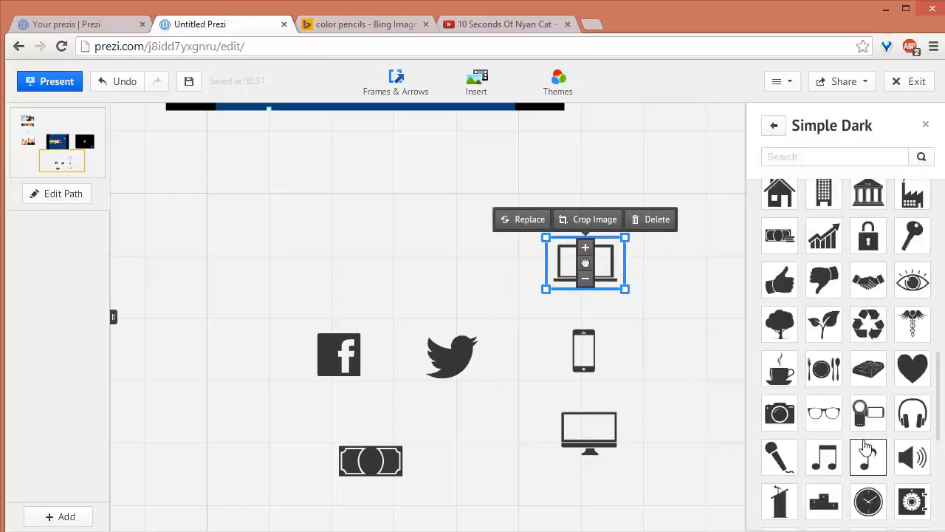
scroll(867, 447, up, 1)
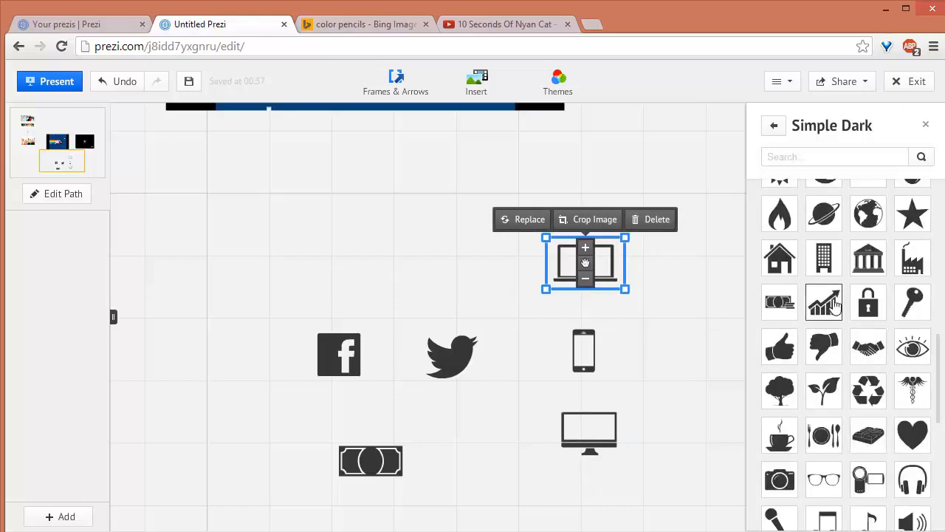
drag(783, 305, 463, 459)
drag(826, 304, 418, 247)
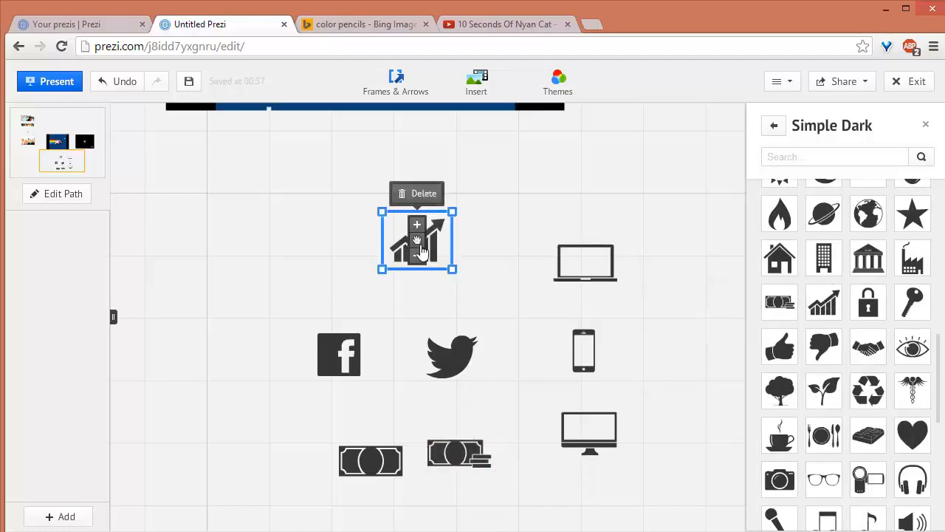
drag(602, 268, 536, 302)
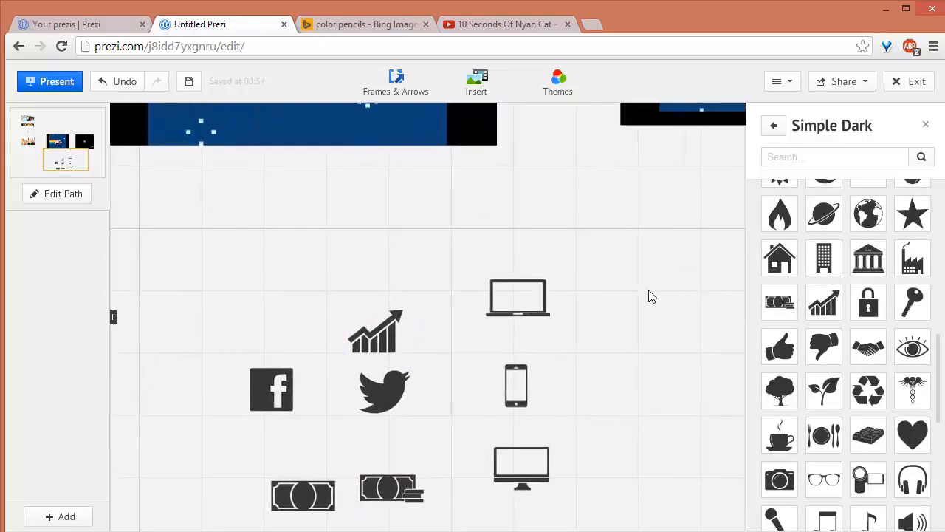
drag(651, 296, 667, 217)
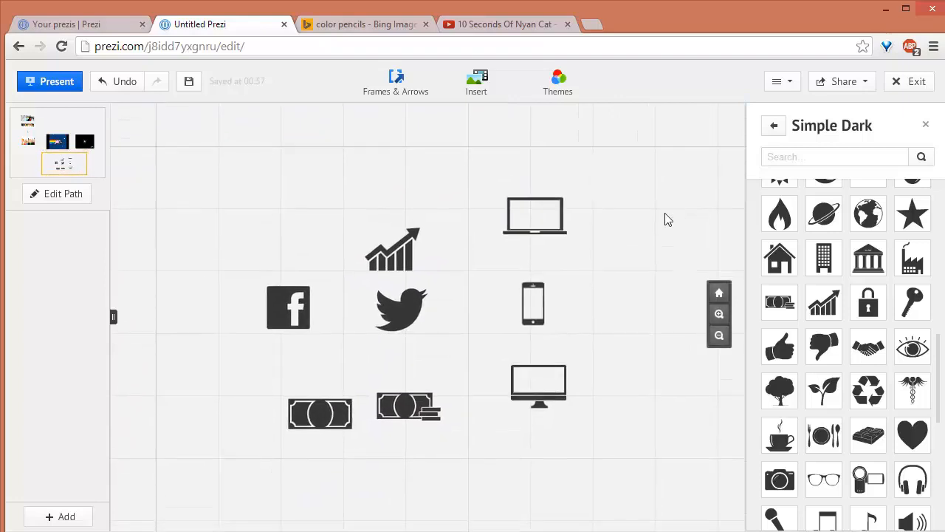
Look through the symbols offered in the Simple White and Photographic styles.
click(773, 125)
click(879, 230)
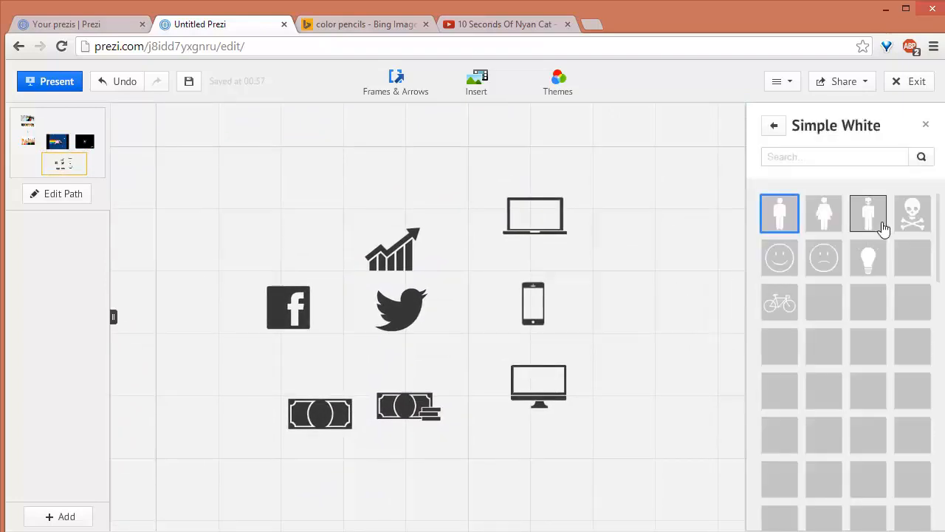
scroll(941, 259, down, 1)
drag(941, 262, 941, 341)
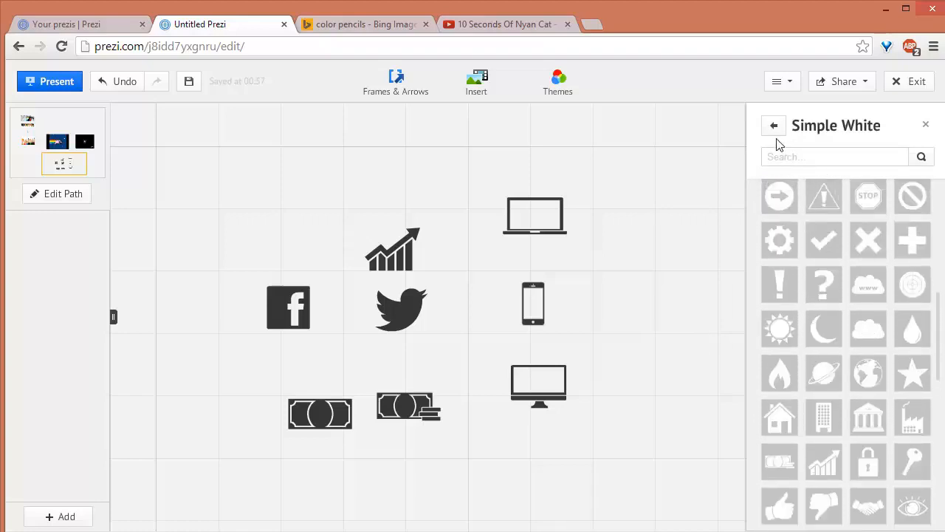
click(774, 126)
click(797, 307)
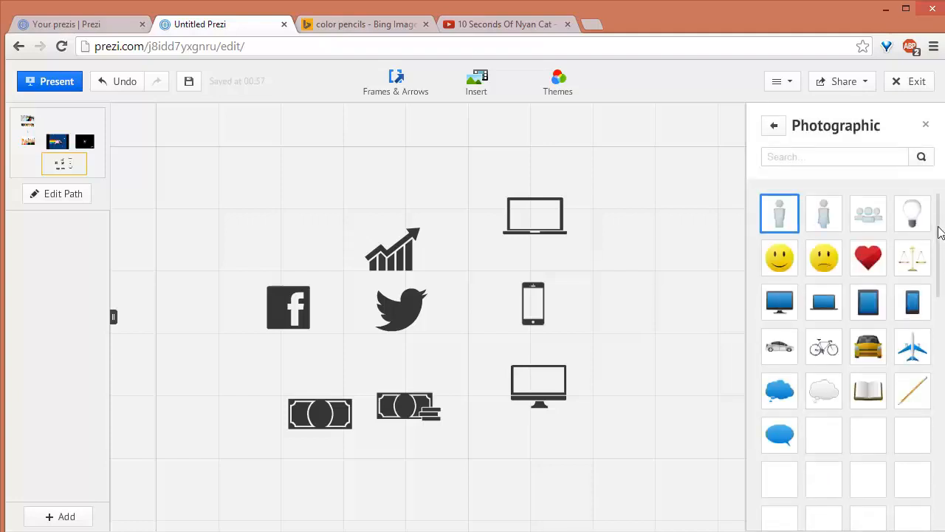
mouse_move(940, 233)
mouse_down()
mouse_move(942, 396)
mouse_move(922, 245)
mouse_up()
Look through the symbols offered in the Sketched and Cute styles.
click(774, 126)
click(879, 311)
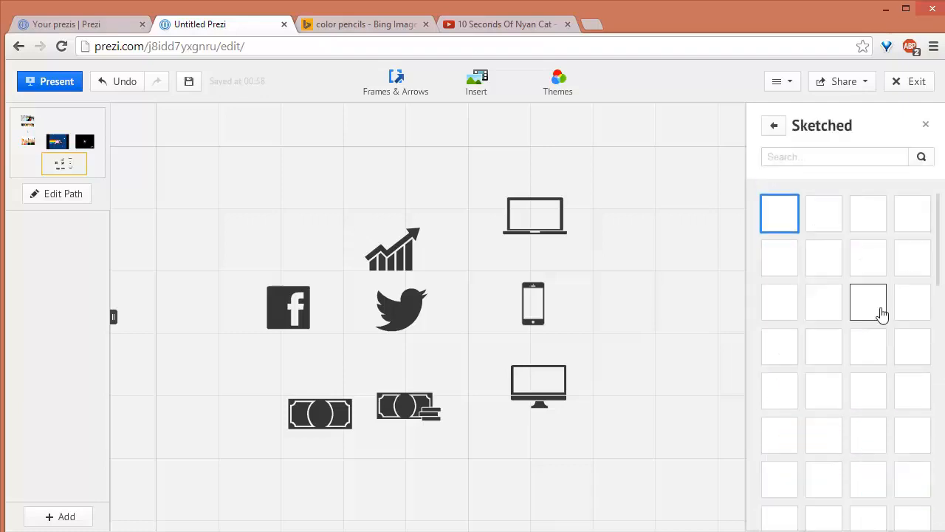
click(774, 126)
click(797, 392)
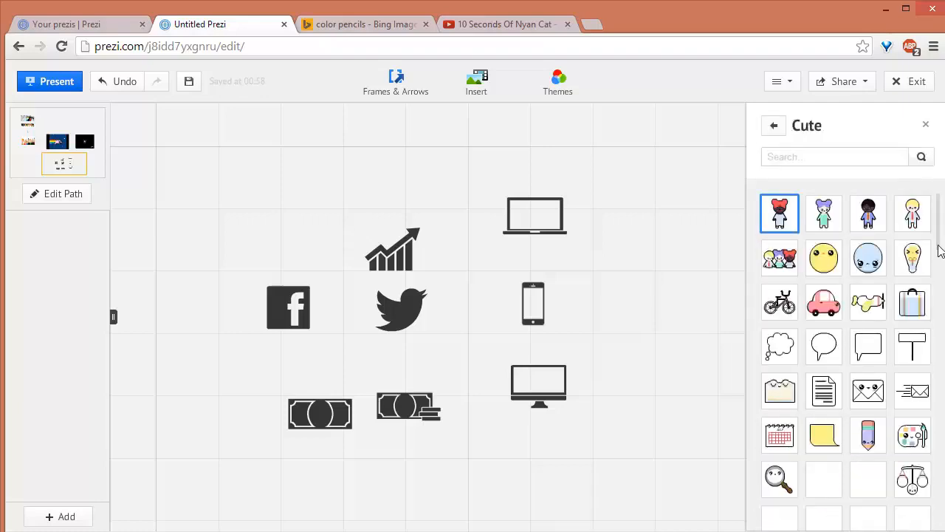
drag(940, 250, 936, 288)
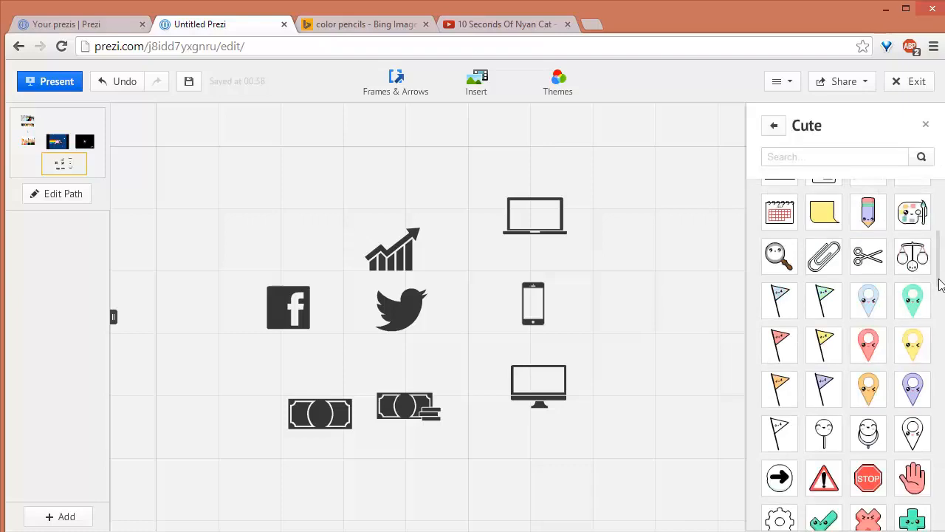
drag(935, 279, 938, 316)
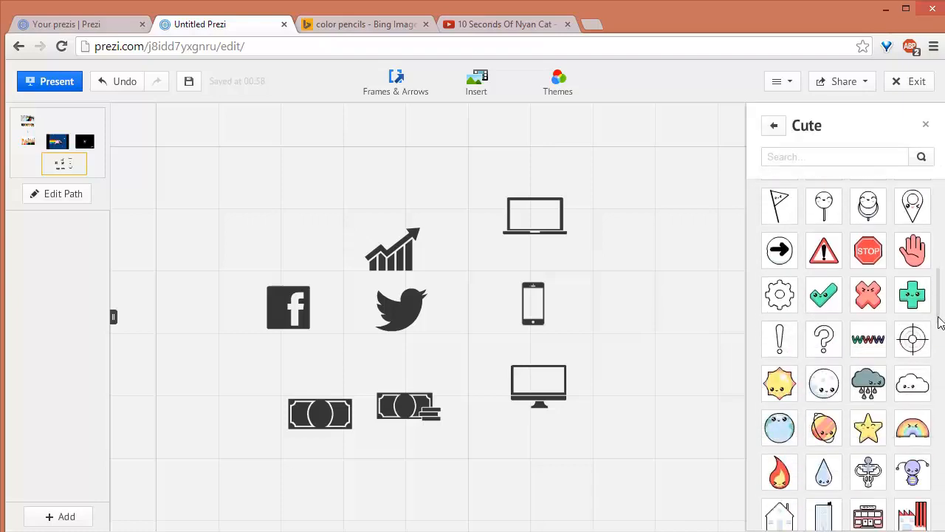
Look through the symbols offered in the Etched and Stickers styles.
click(777, 126)
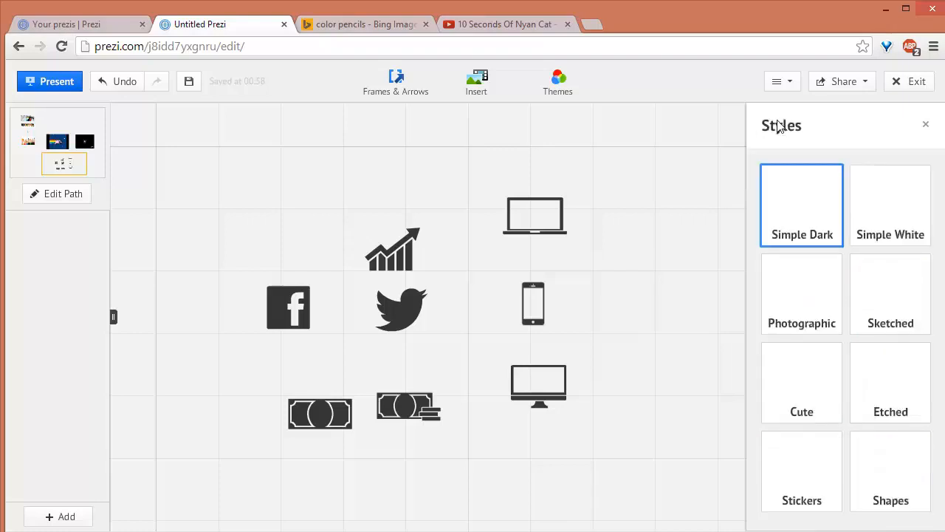
click(886, 391)
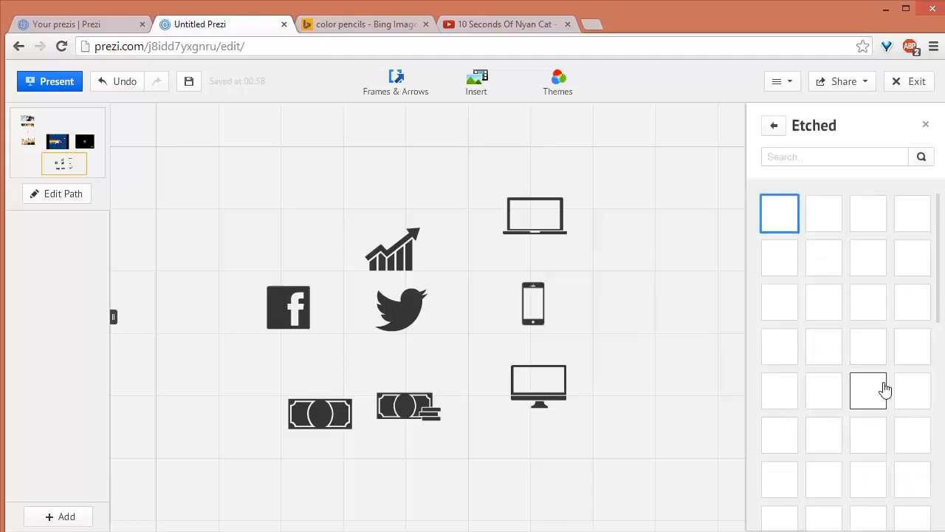
click(774, 133)
click(809, 476)
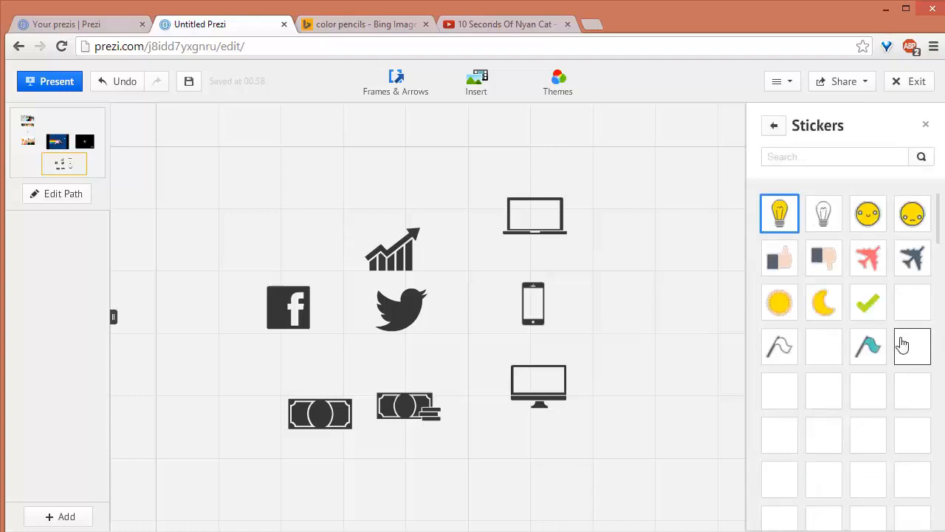
Select all nine symbols placed on the canvas as a group and delete them.
drag(626, 179, 255, 478)
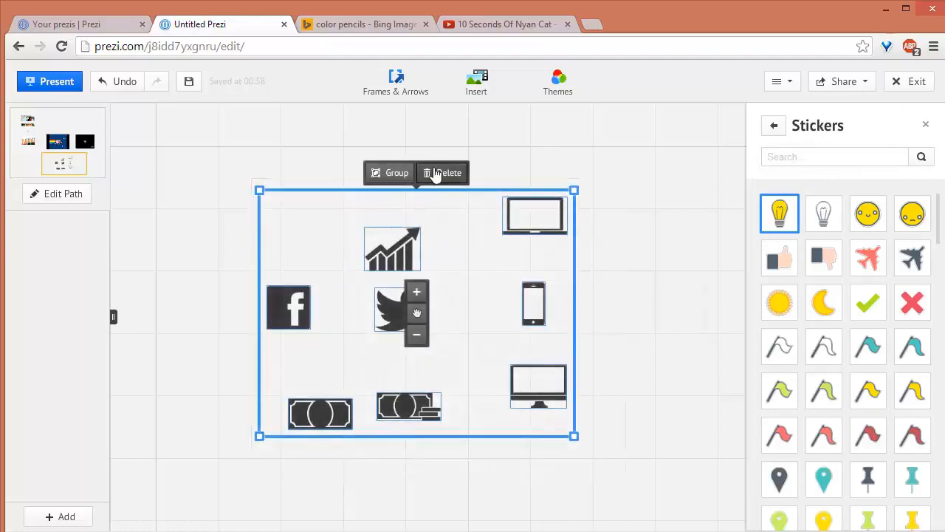
click(437, 173)
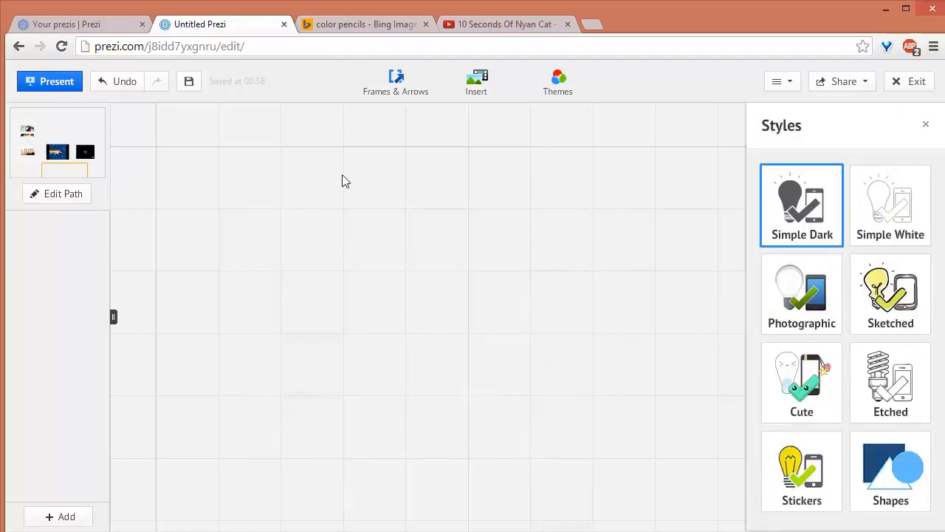
Add the file Mario Background Music (Low).mp3 as the Prezi's background music and finish its setup.
drag(375, 129, 415, 435)
drag(613, 320, 647, 459)
drag(415, 195, 557, 384)
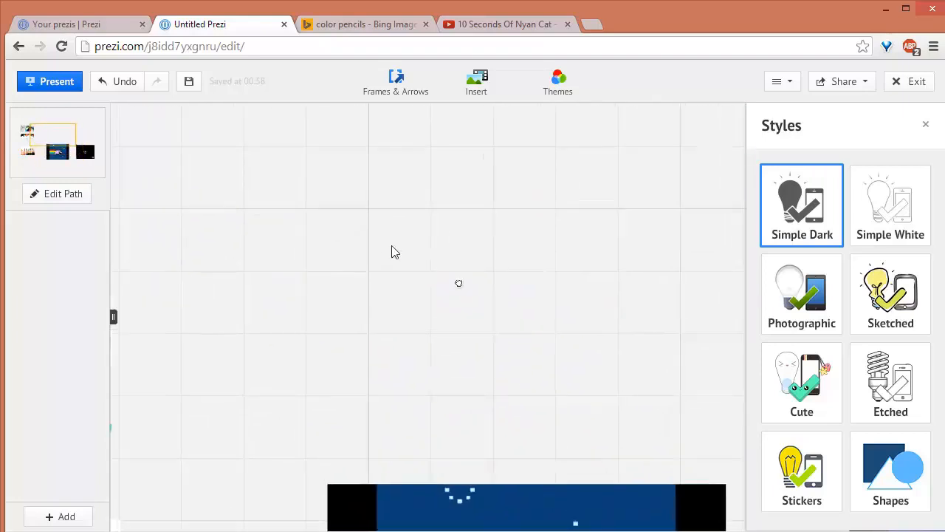
drag(392, 246, 554, 457)
drag(419, 259, 573, 212)
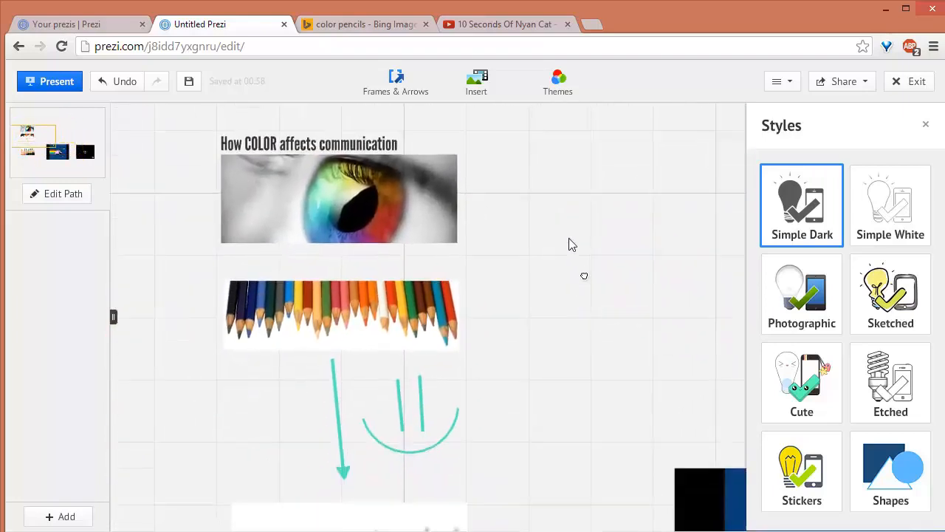
click(505, 104)
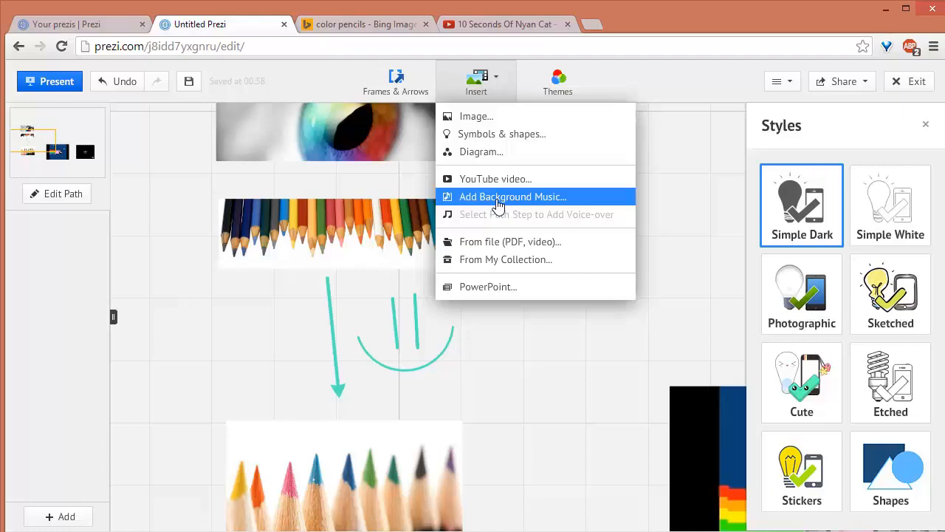
click(593, 206)
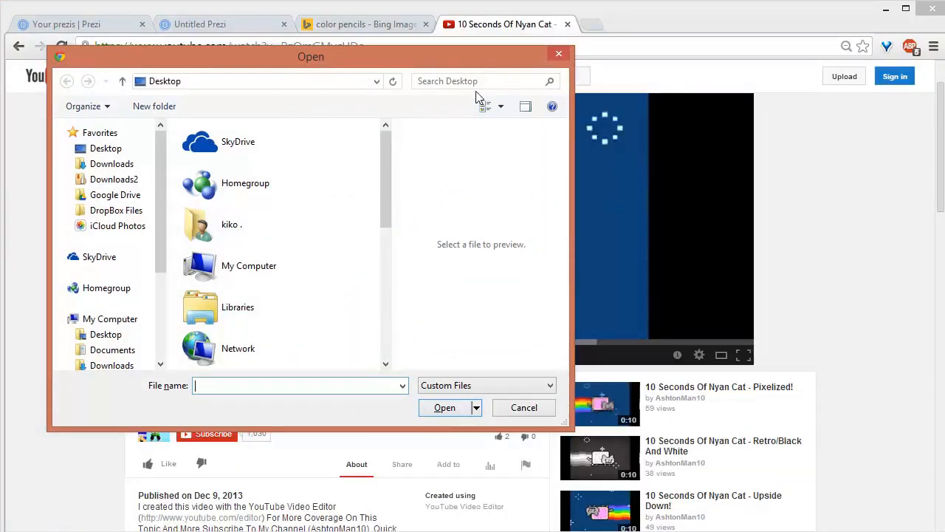
mouse_move(441, 60)
mouse_down()
mouse_move(481, 68)
mouse_move(440, 63)
mouse_up()
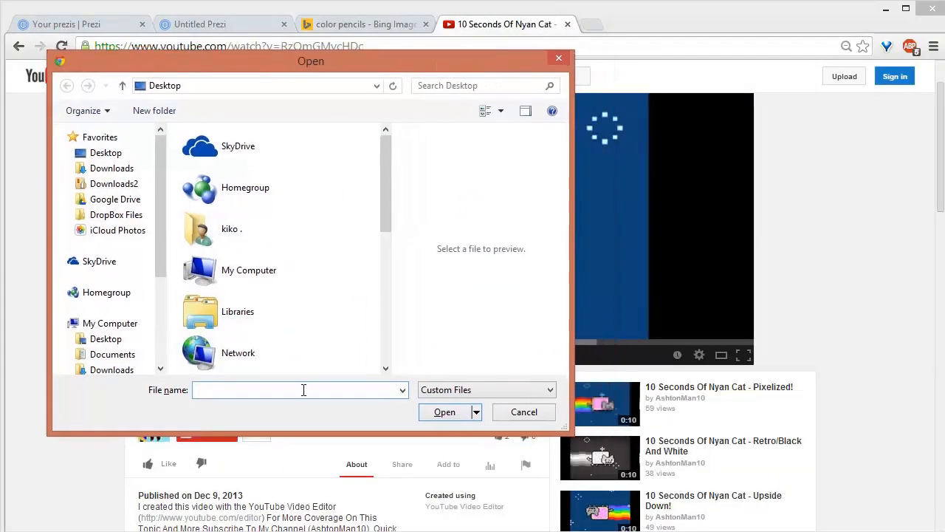
text(mario)
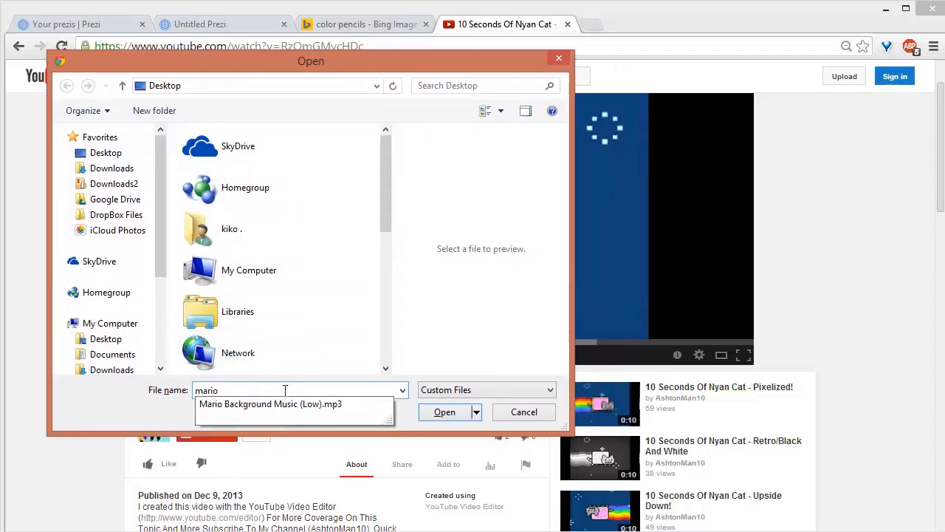
click(452, 418)
click(455, 419)
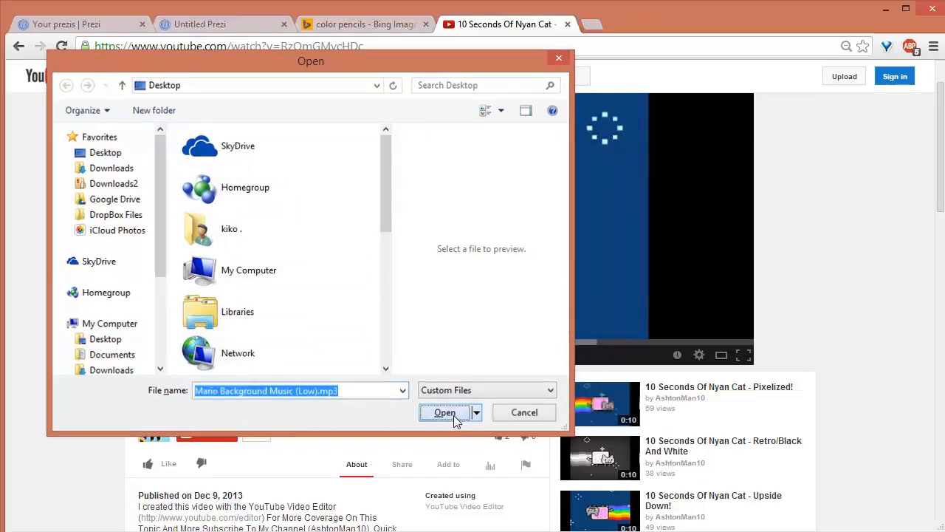
click(226, 25)
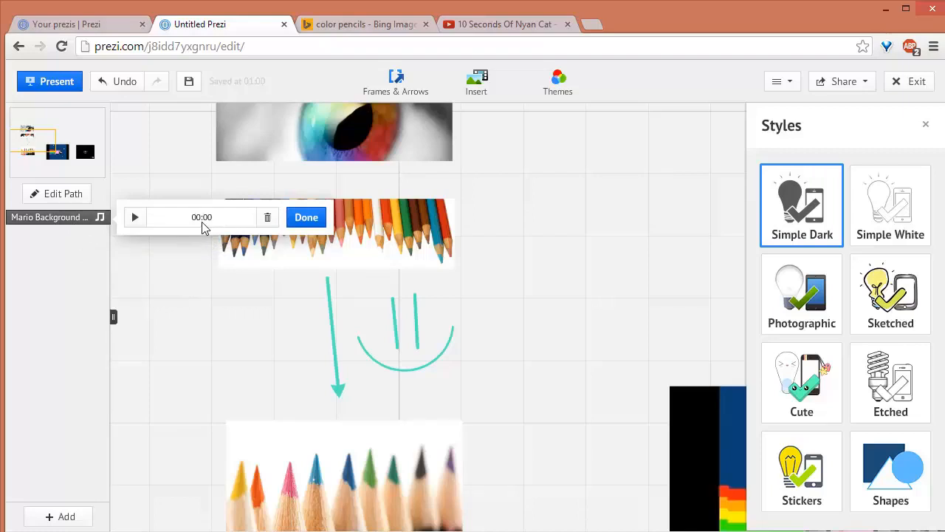
click(318, 220)
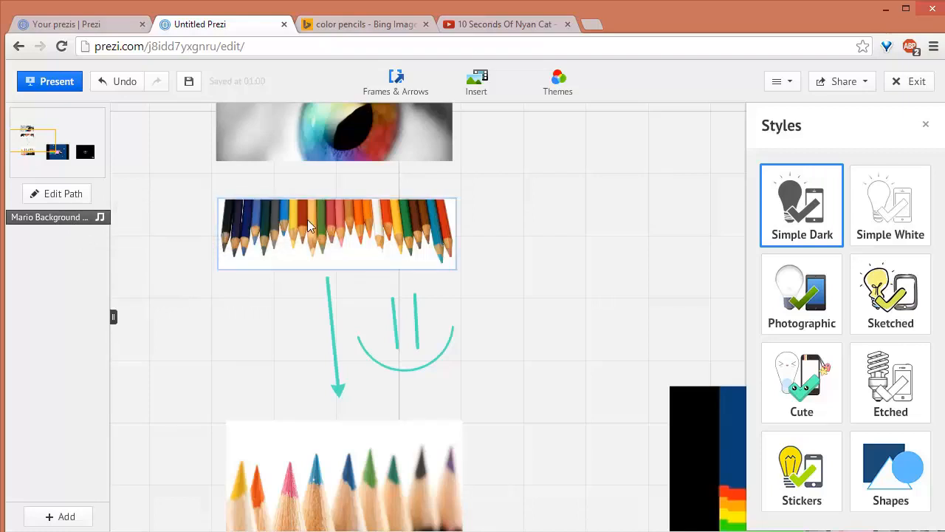
click(150, 250)
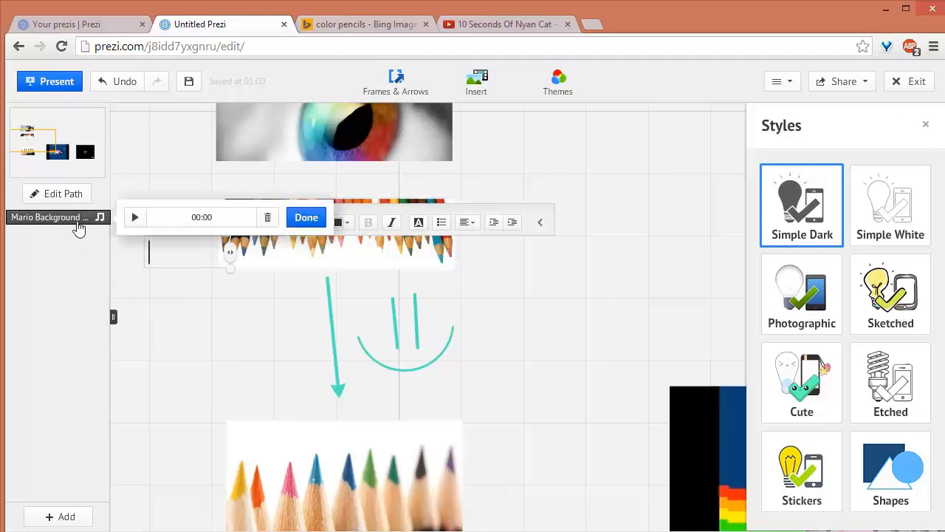
drag(188, 349, 364, 381)
drag(244, 306, 182, 308)
drag(336, 386, 288, 385)
click(288, 385)
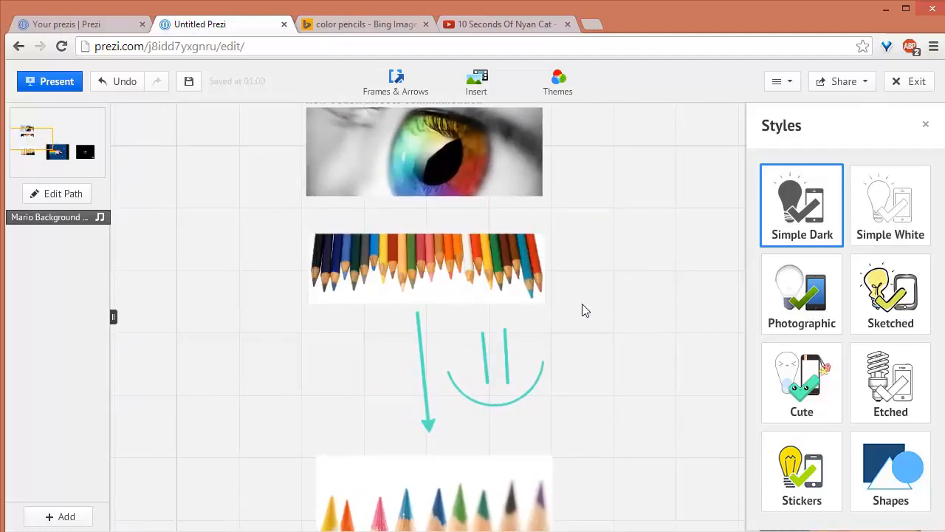
Play a preview of the Mario background music, pause it and close its player.
click(81, 217)
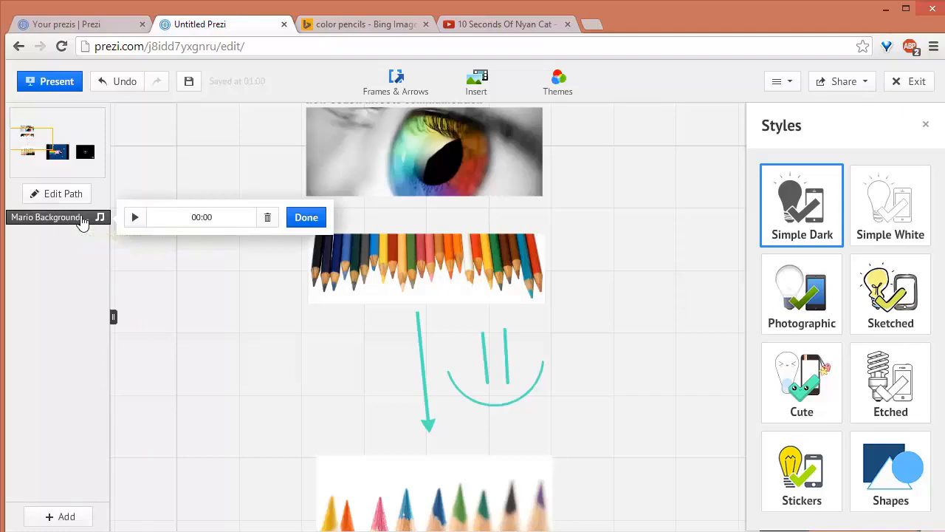
click(134, 219)
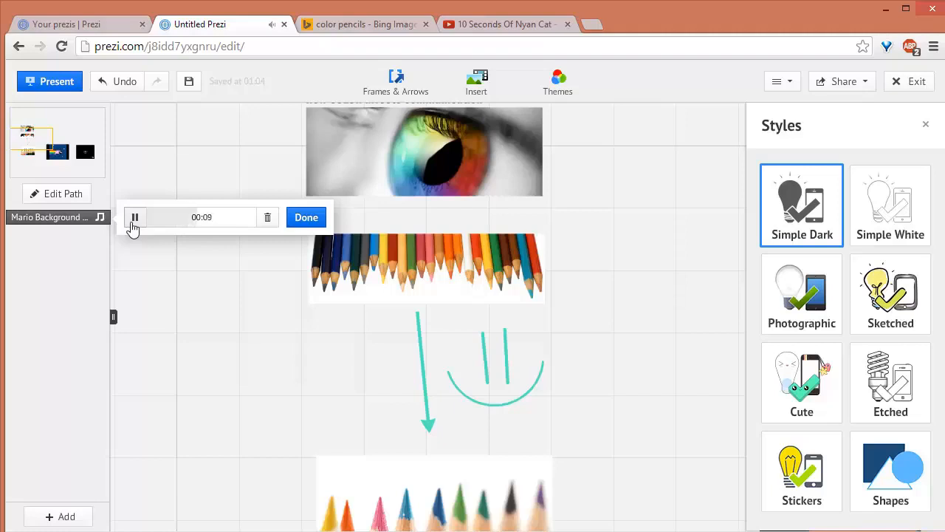
click(133, 218)
click(312, 220)
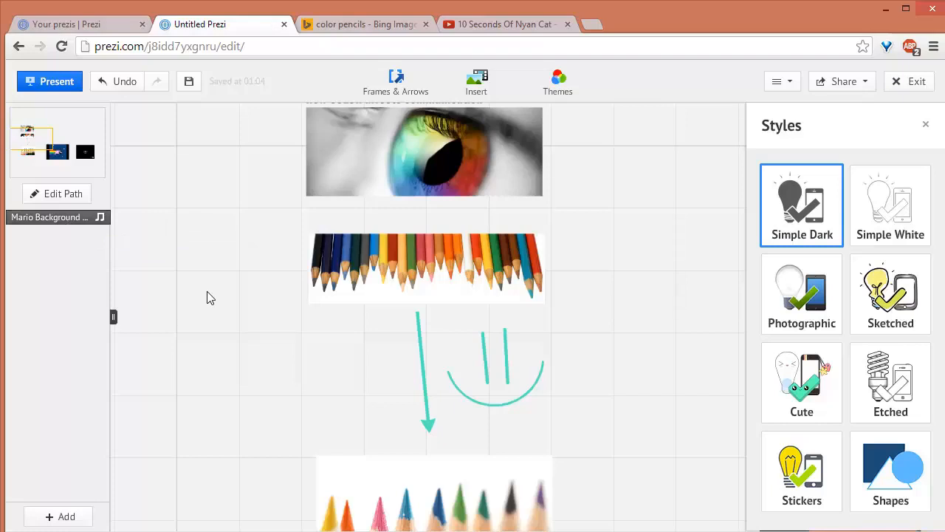
scroll(194, 192, down, 4)
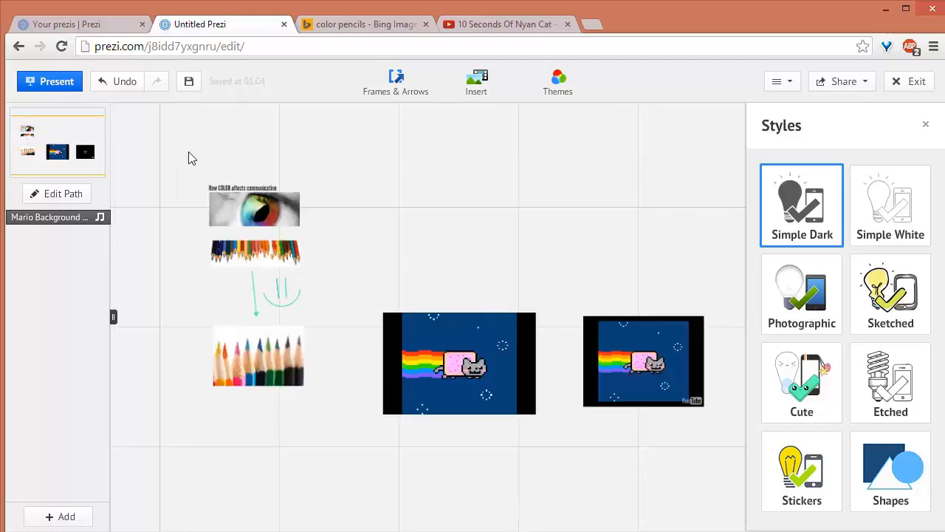